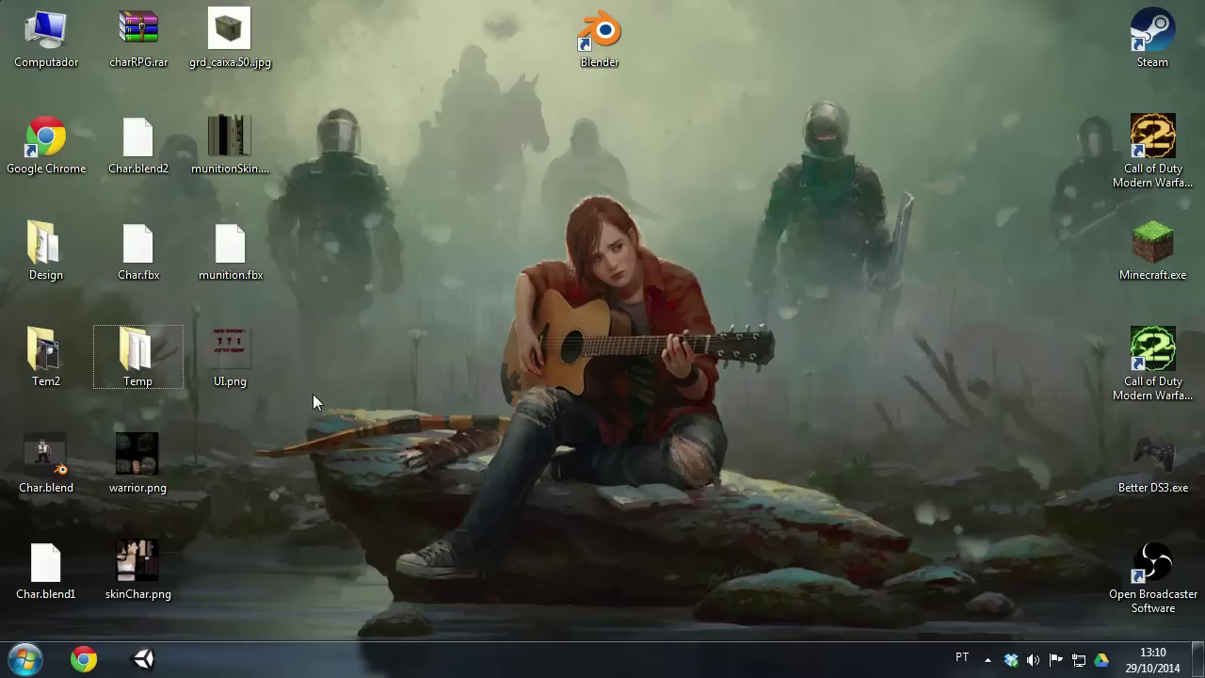
# Launch Adobe Flash Professional CS6 from the Start menu's Adobe Master Collection CS6 group.
pyautogui.click(24, 659)
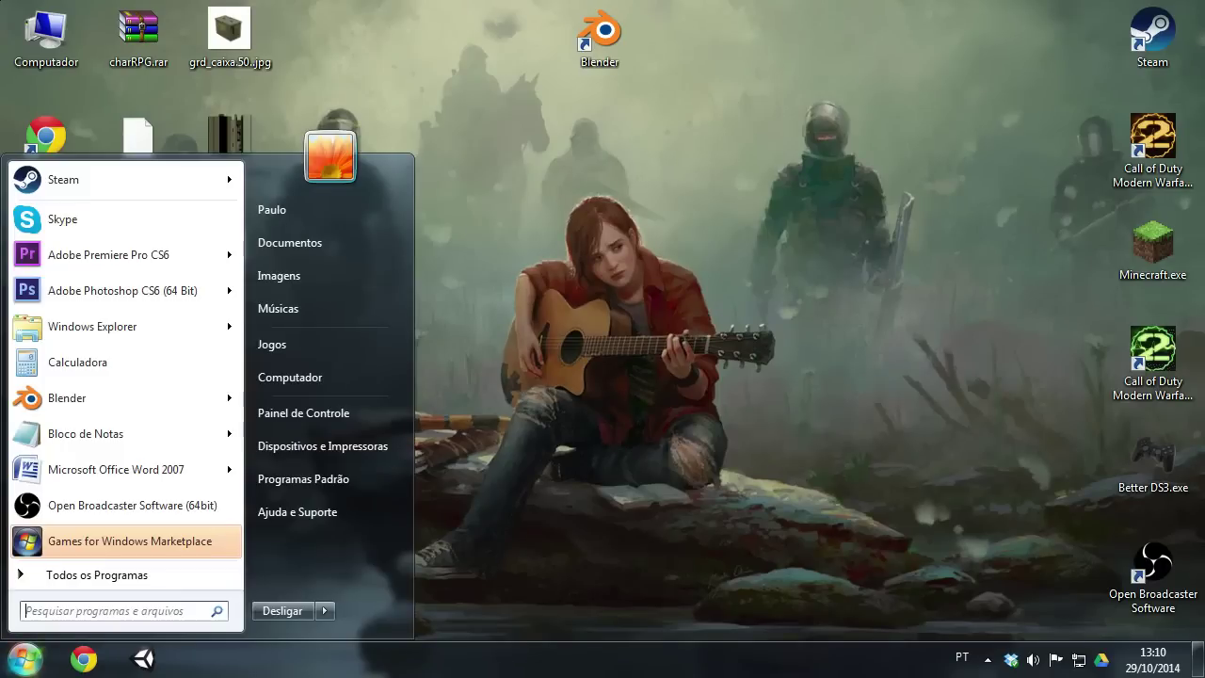
pyautogui.moveTo(126, 398)
pyautogui.click(111, 574)
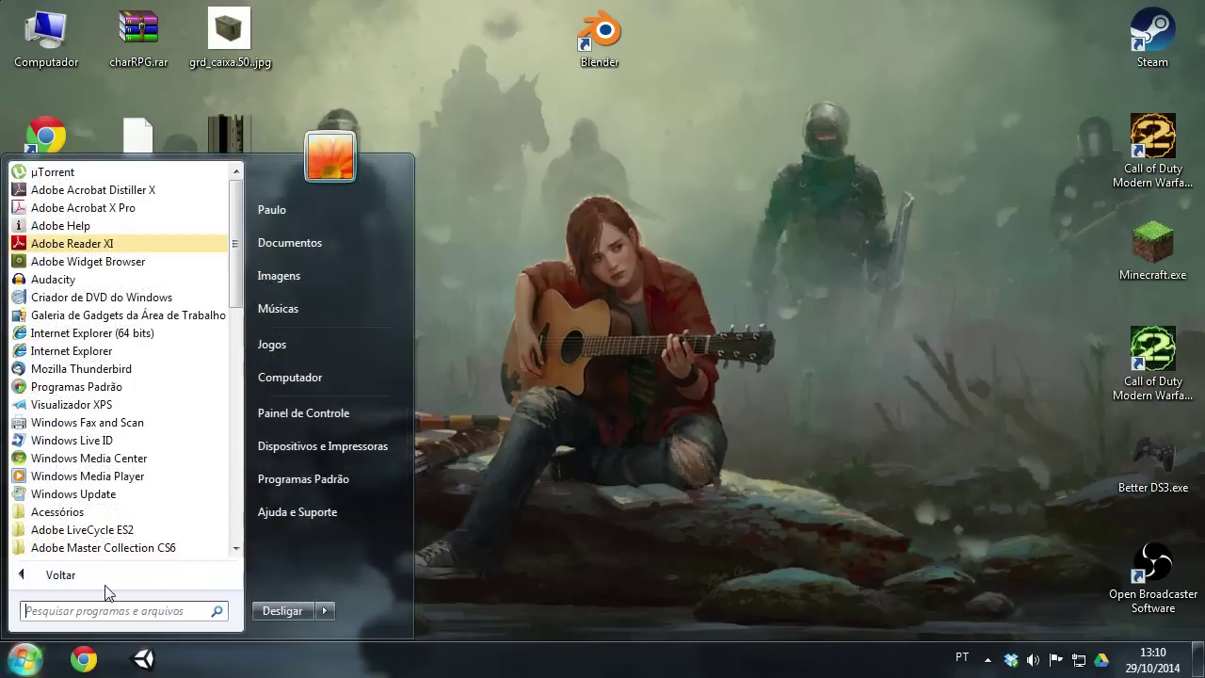
pyautogui.scroll(-1, 109, 452)
pyautogui.scroll(-1, 102, 484)
pyautogui.scroll(-1, 101, 485)
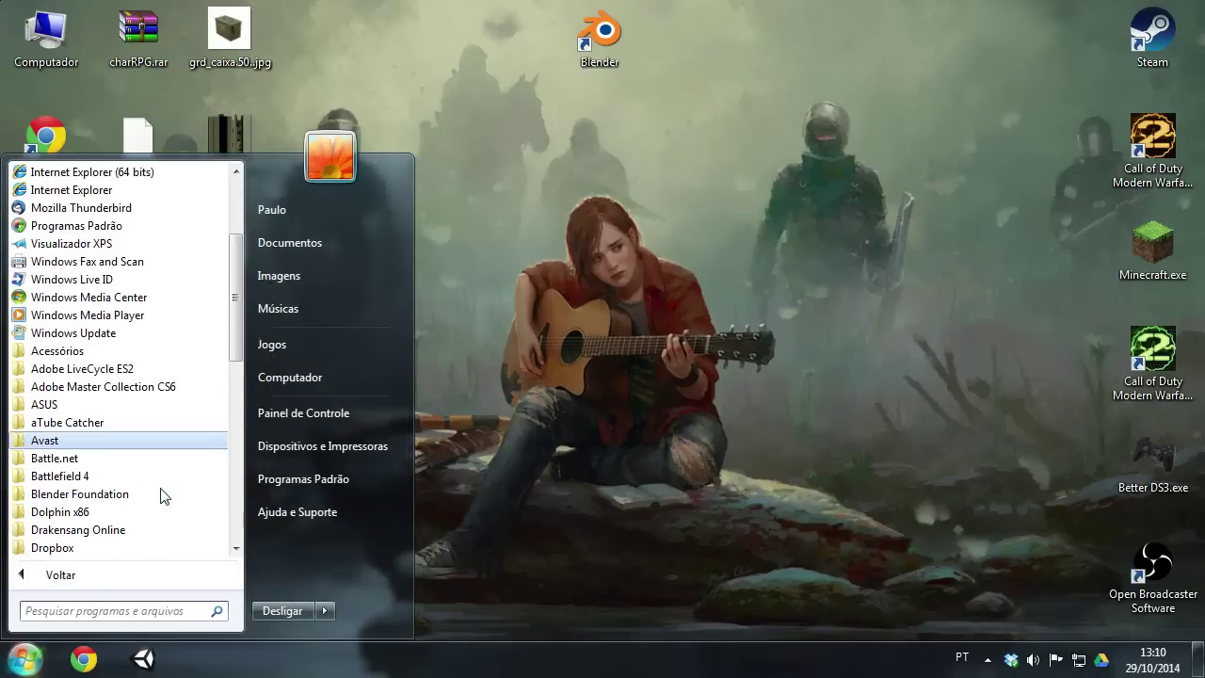
pyautogui.scroll(-3, 103, 475)
pyautogui.scroll(1, 103, 470)
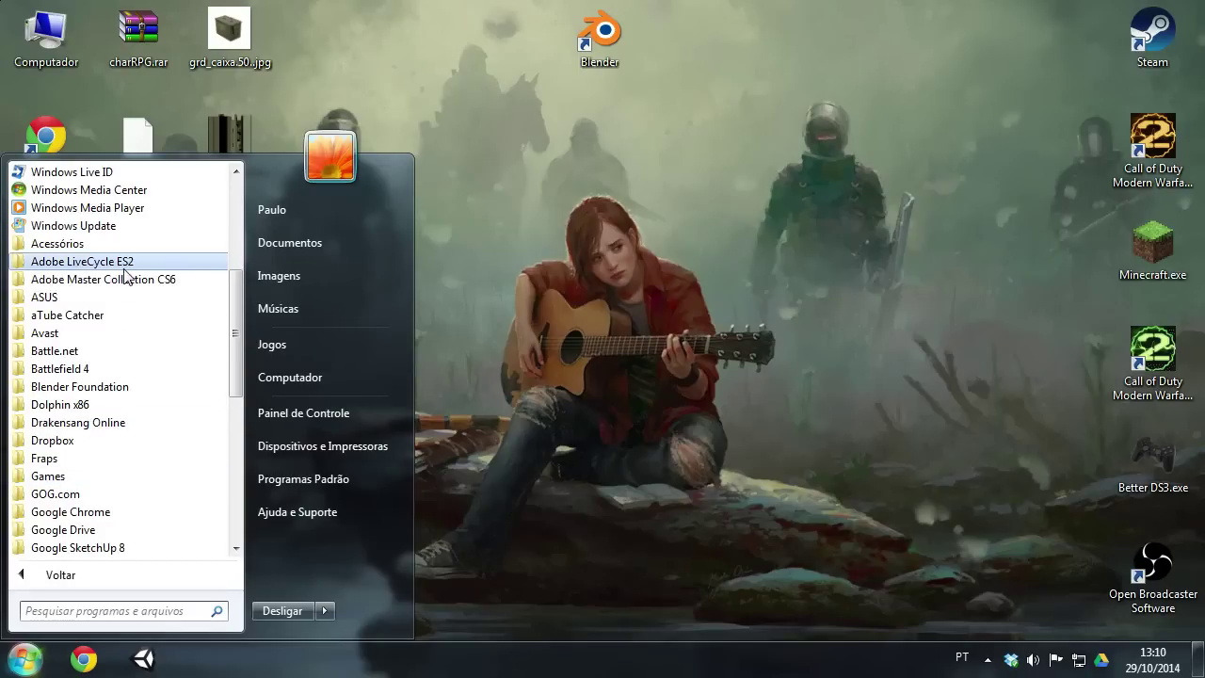
pyautogui.click(90, 261)
pyautogui.click(123, 294)
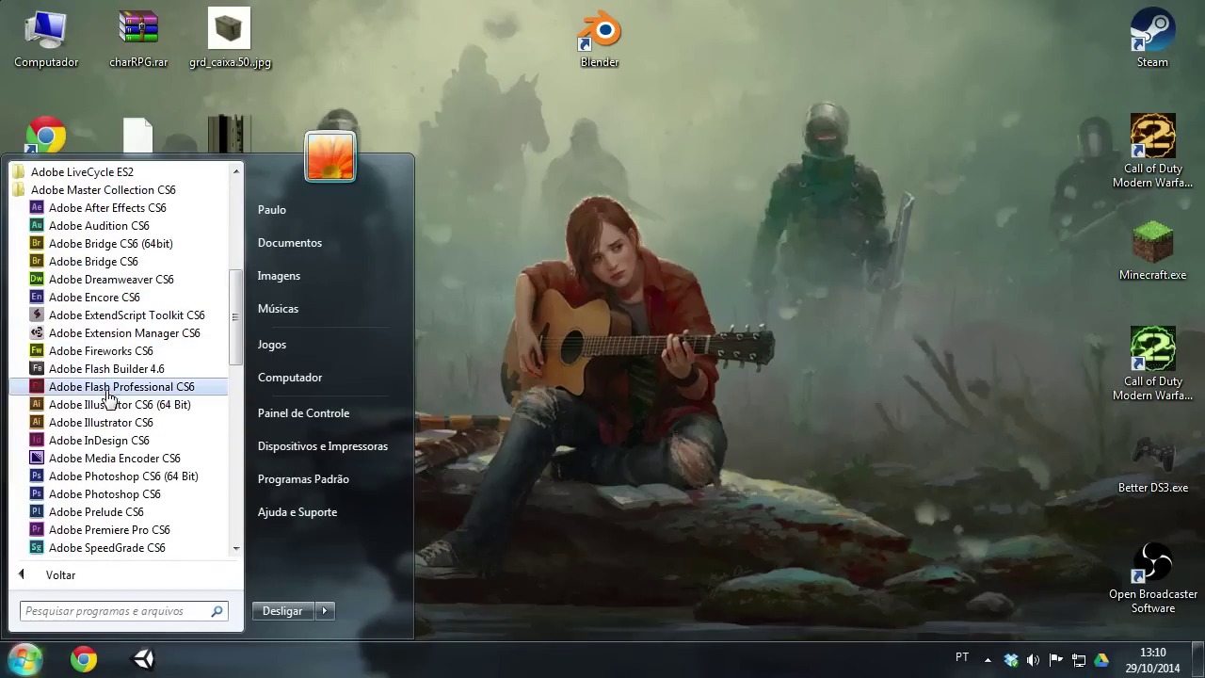
pyautogui.click(120, 387)
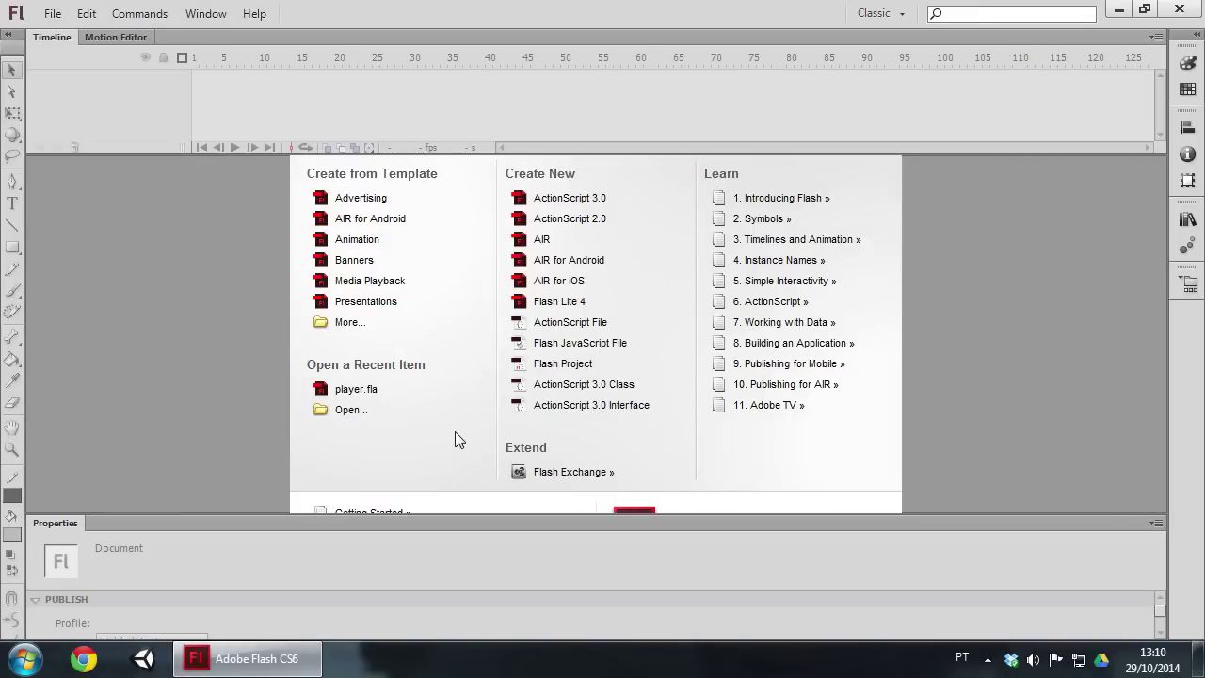
# Create a new ActionScript 2.0 document from the Welcome screen.
pyautogui.click(563, 222)
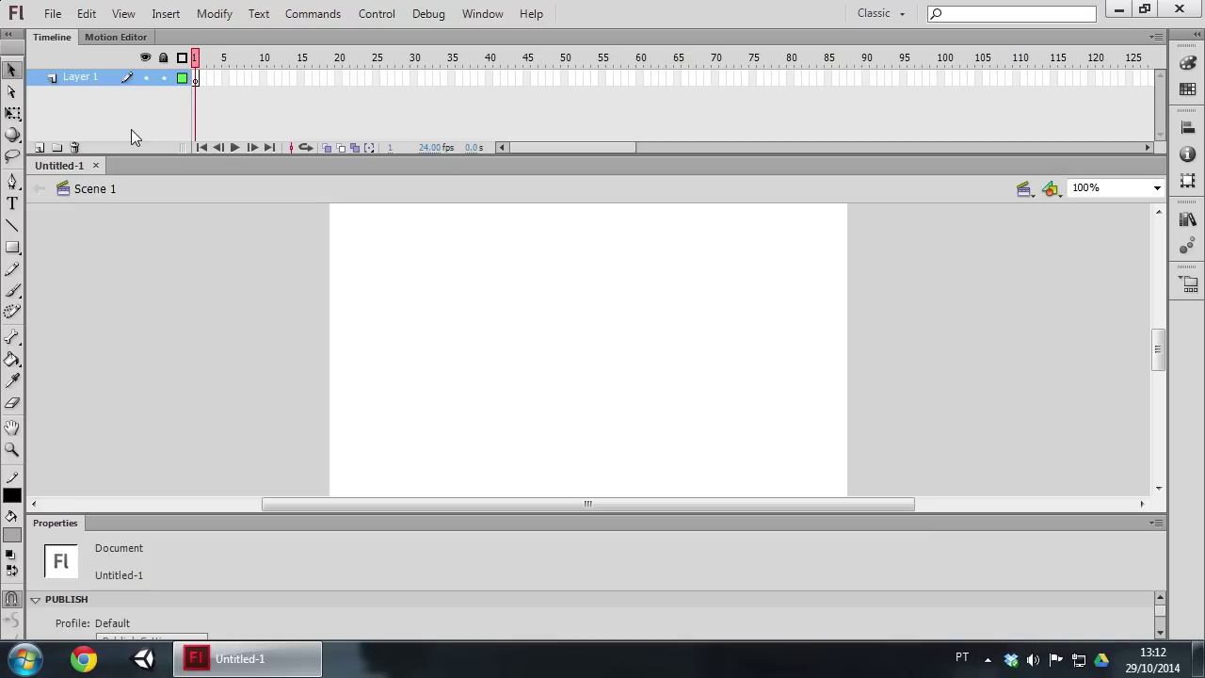
# Rename Layer 1 to 'Chapéu'.
pyautogui.doubleClick(86, 79)
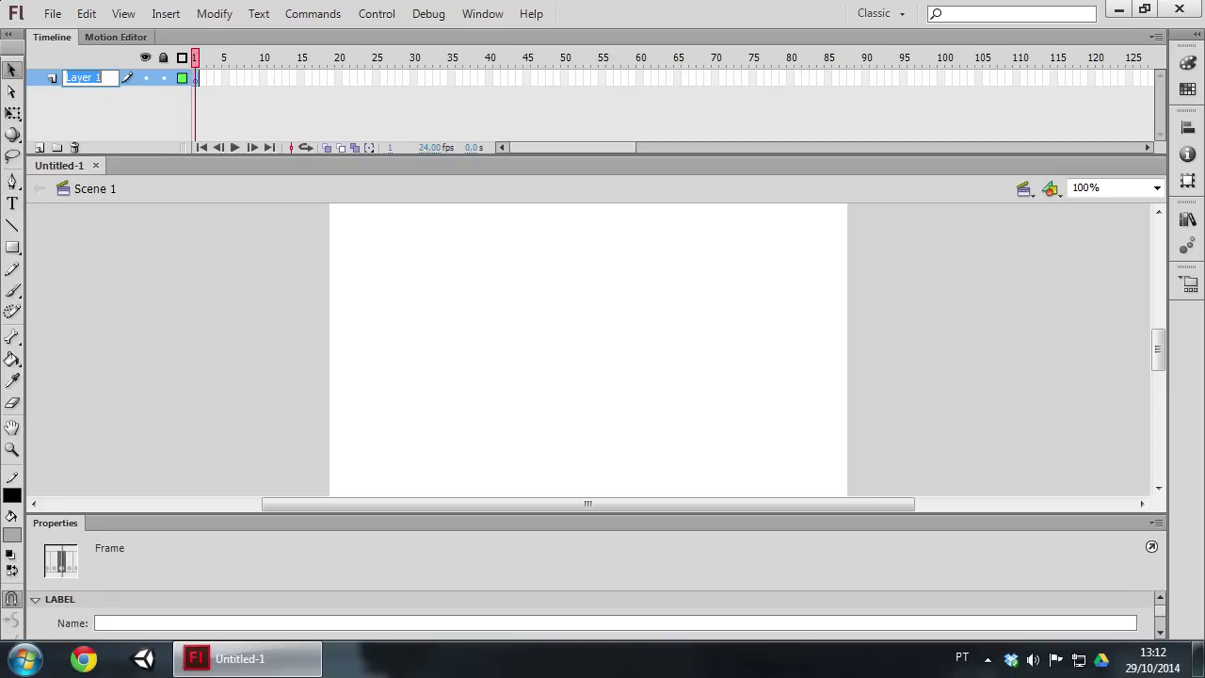
pyautogui.write('Chap')
pyautogui.write('éu')
pyautogui.click(98, 94)
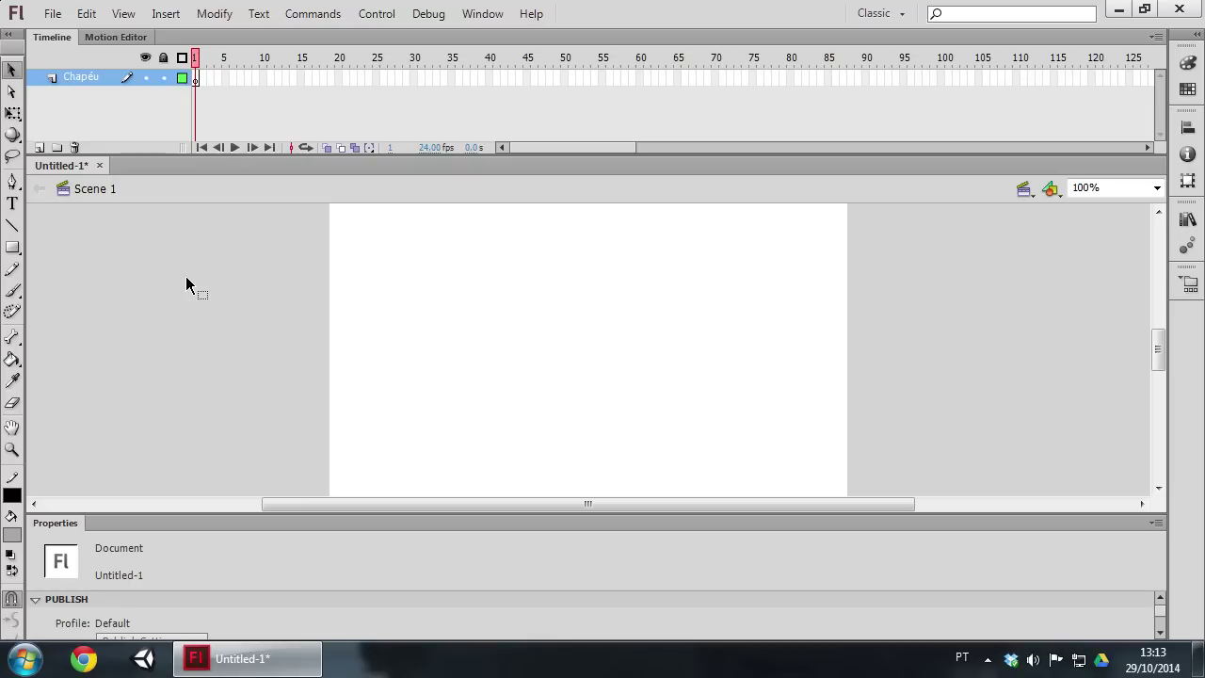
# Zoom the stage to 200% and back to 100%, then pick the Line tool.
pyautogui.click(11, 448)
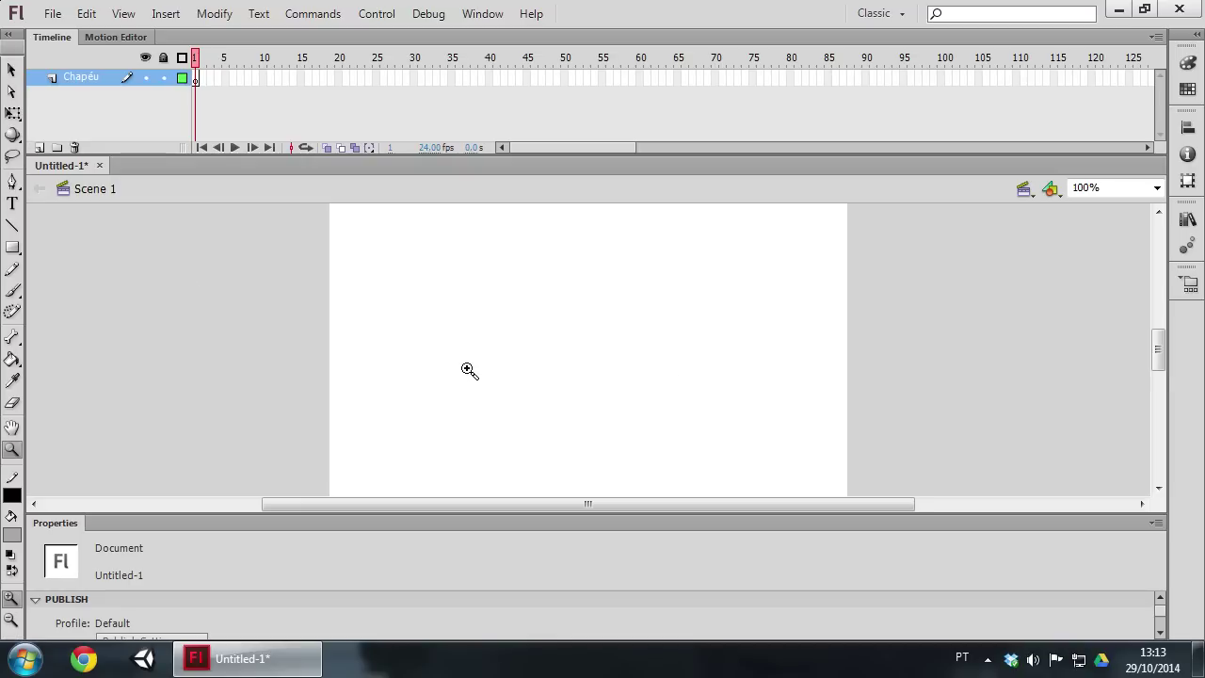
pyautogui.click(467, 368)
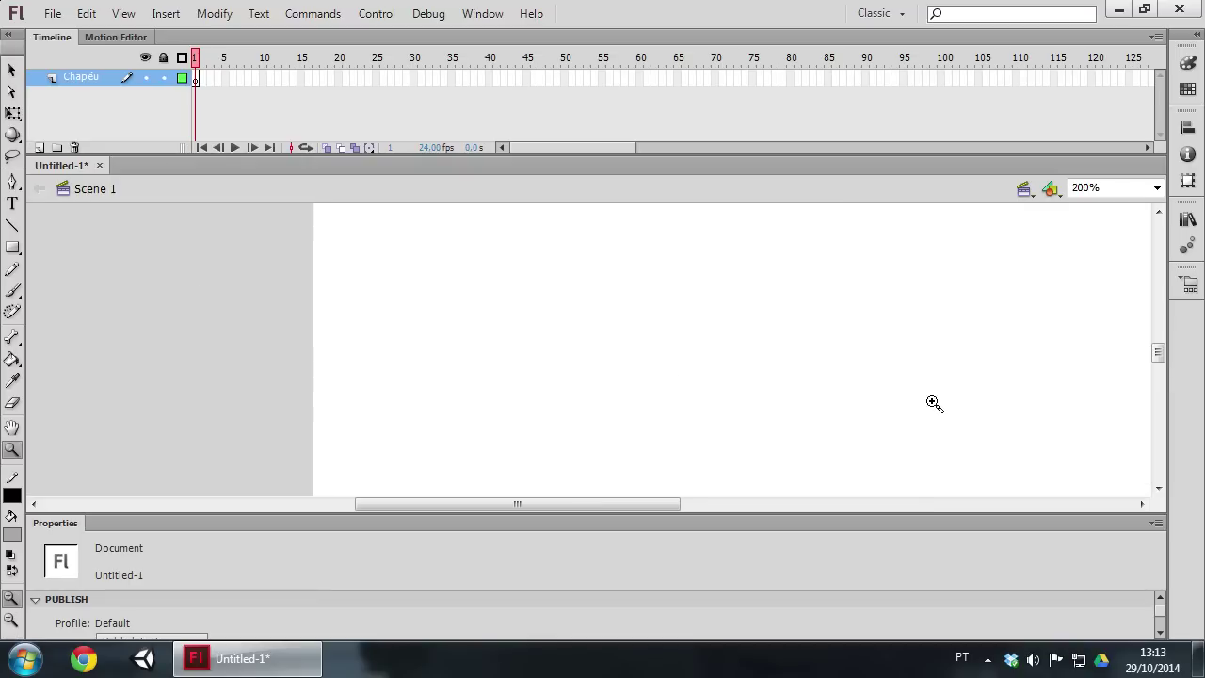
pyautogui.keyDown('alt'); pyautogui.click(657, 387); pyautogui.keyUp('alt')
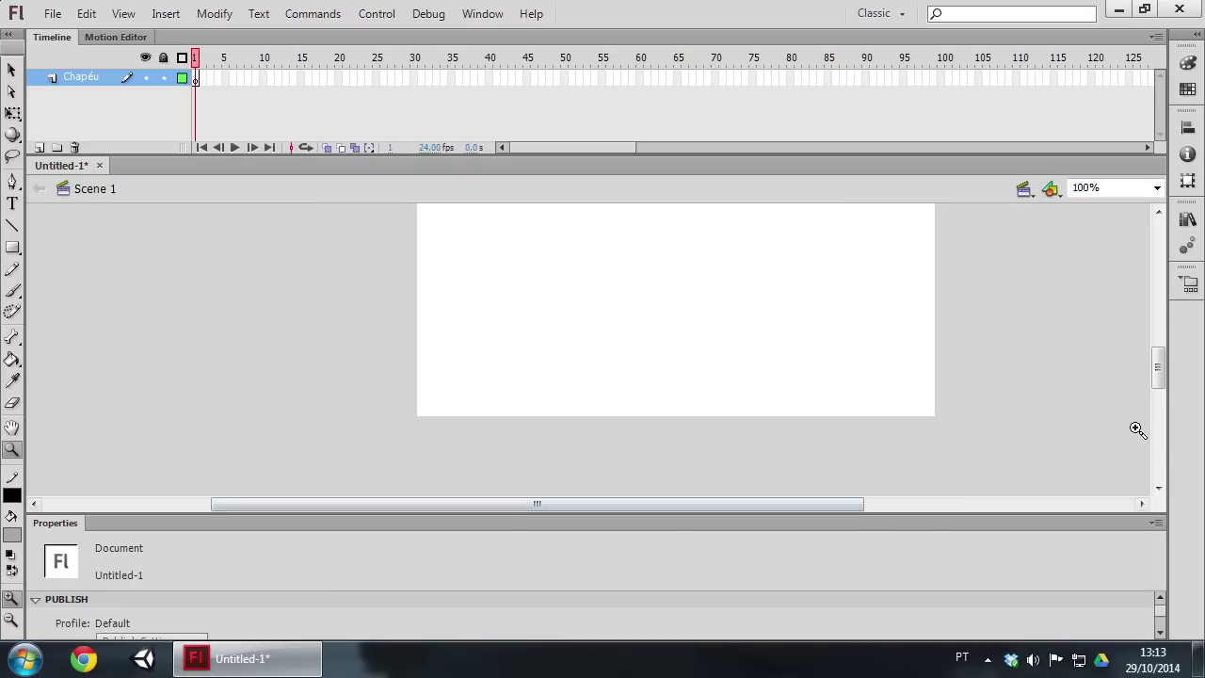
pyautogui.moveTo(753, 507); pyautogui.dragTo(830, 520)
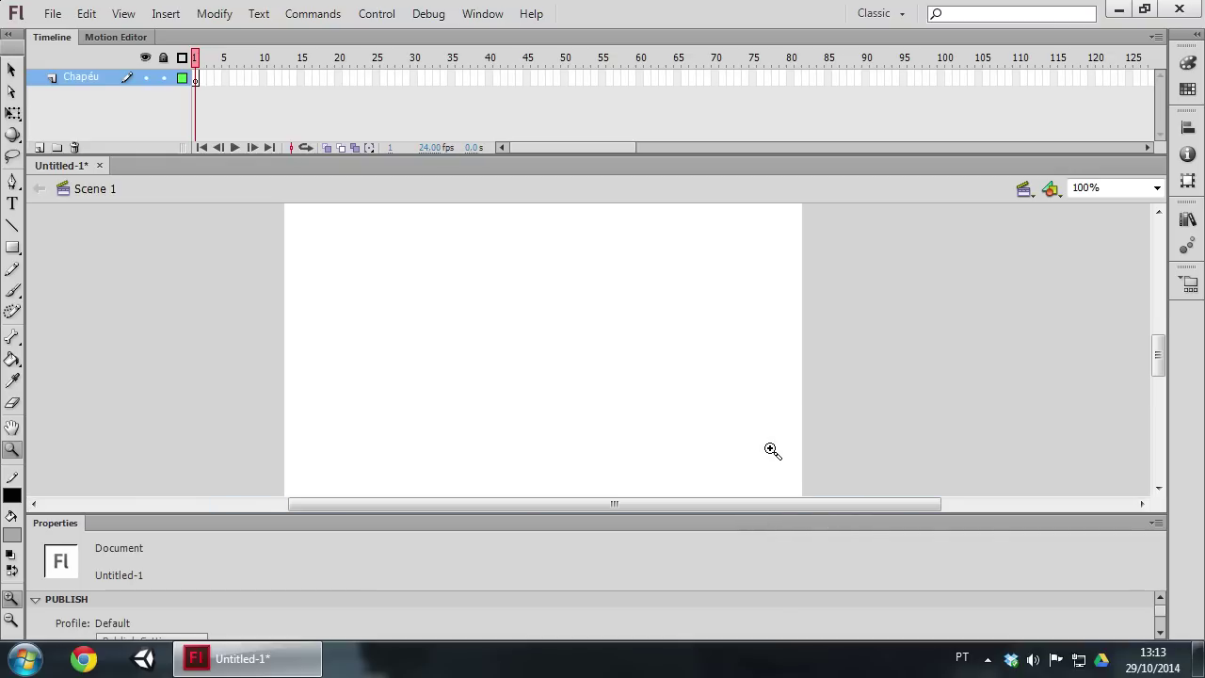
pyautogui.click(17, 233)
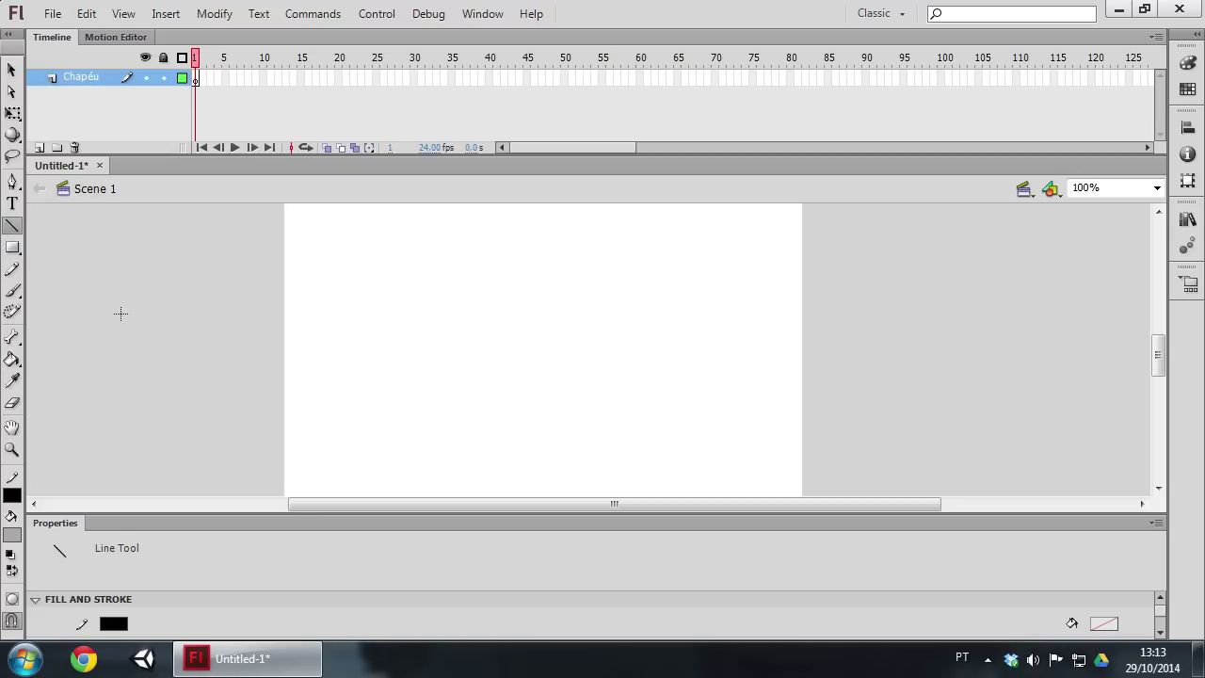
# Turn on Snap to Objects and draw the pointed hat's straight-line outline with brim.
pyautogui.click(15, 622)
pyautogui.moveTo(395, 303)
pyautogui.mouseDown()
pyautogui.moveTo(556, 289)
pyautogui.moveTo(498, 271)
pyautogui.moveTo(498, 226)
pyautogui.moveTo(449, 208)
pyautogui.moveTo(413, 258)
pyautogui.moveTo(443, 235)
pyautogui.moveTo(463, 243)
pyautogui.moveTo(457, 256)
pyautogui.moveTo(394, 303)
pyautogui.mouseUp()
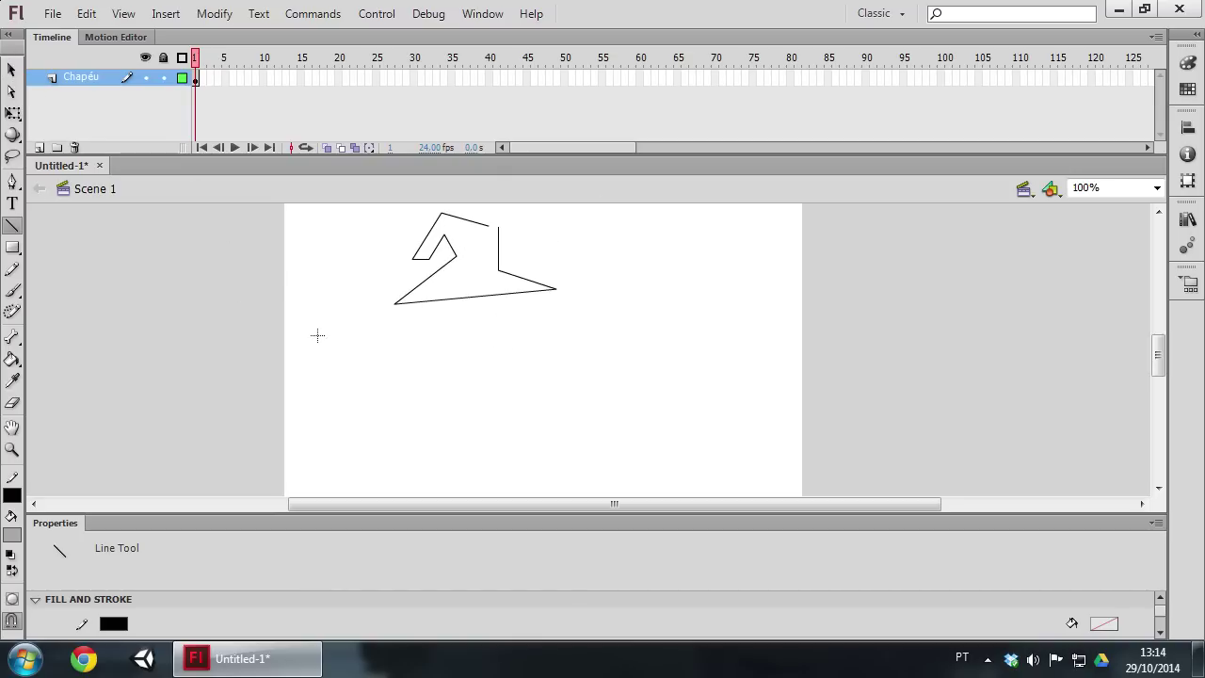
pyautogui.click(10, 72)
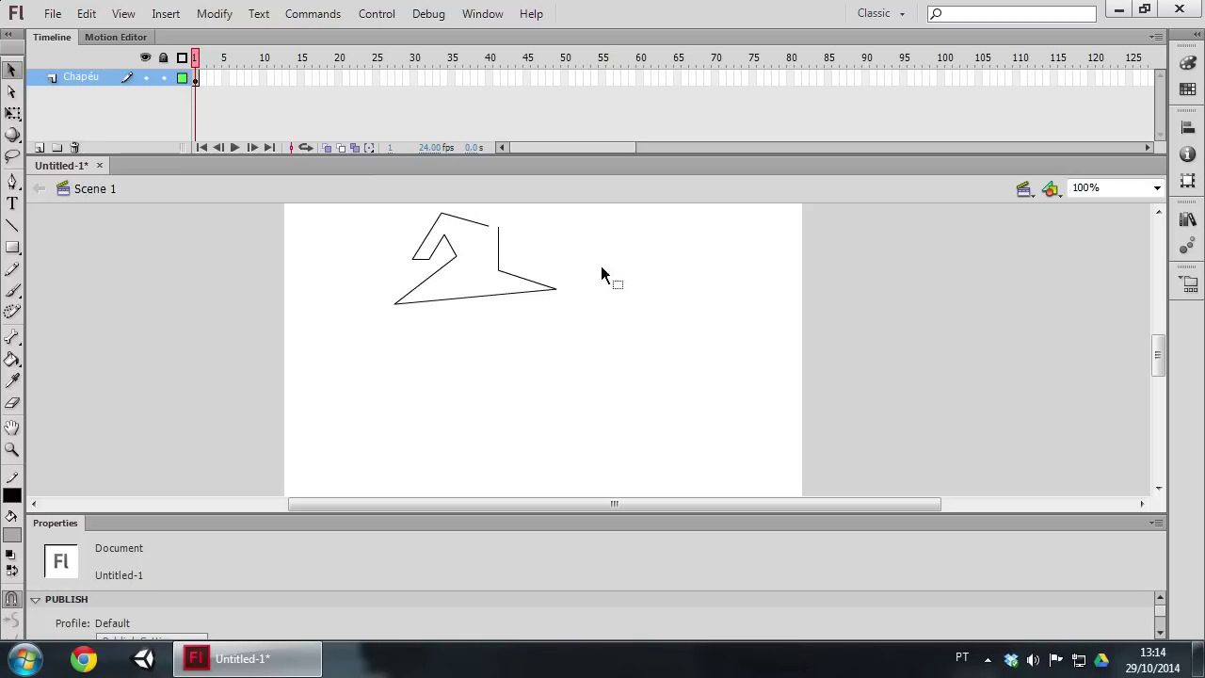
# Select and inspect the hat outline and its individual line segments.
pyautogui.moveTo(630, 312); pyautogui.dragTo(772, 443)
pyautogui.moveTo(621, 261); pyautogui.dragTo(806, 422)
pyautogui.moveTo(690, 397); pyautogui.dragTo(280, 205)
pyautogui.moveTo(688, 393); pyautogui.dragTo(336, 234)
pyautogui.click(620, 385)
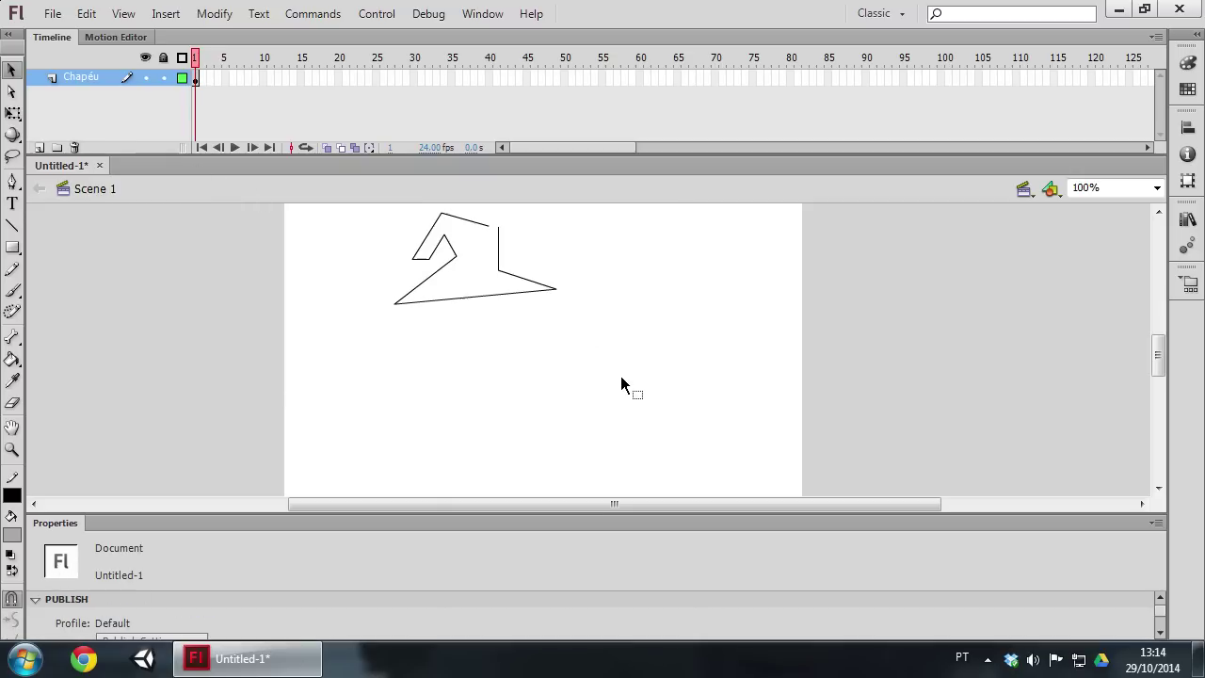
pyautogui.click(499, 253)
pyautogui.click(524, 279)
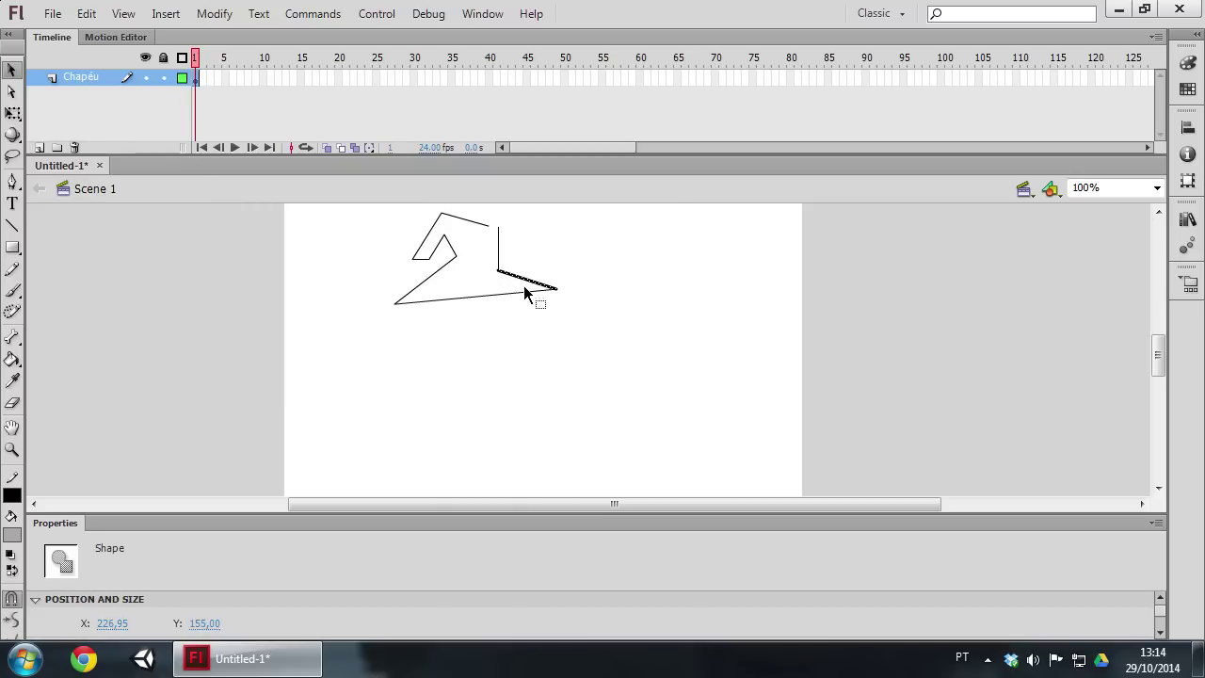
pyautogui.click(429, 275)
pyautogui.click(448, 243)
pyautogui.click(436, 247)
pyautogui.click(453, 217)
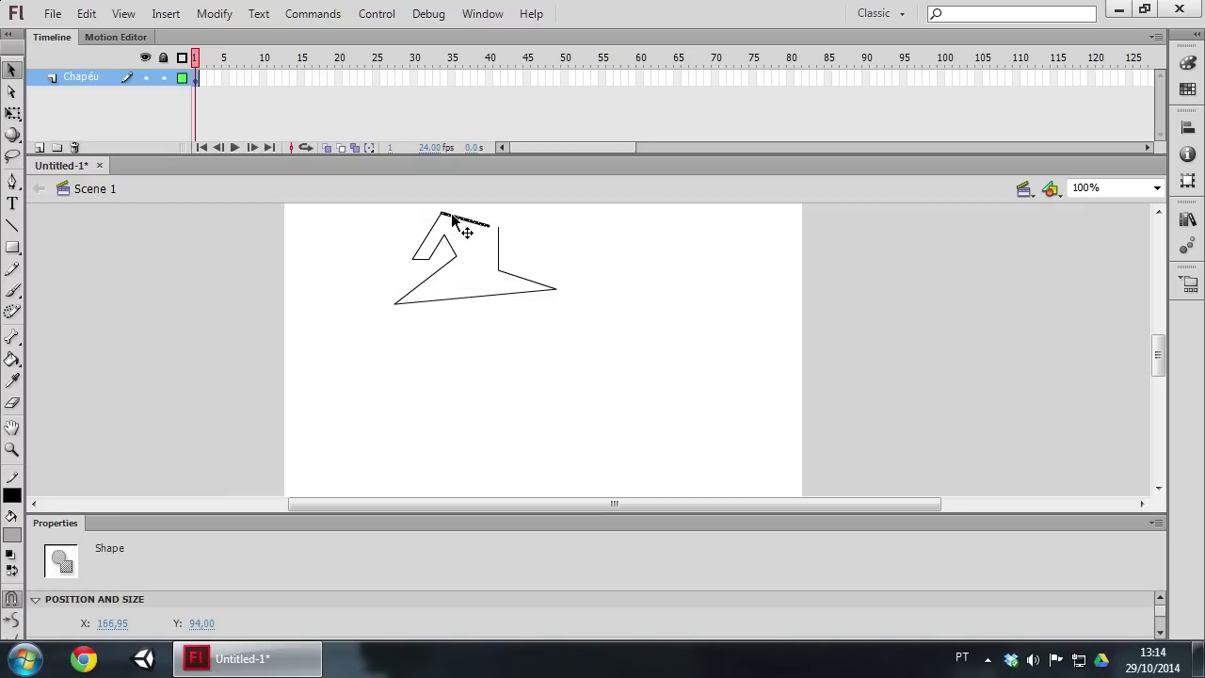
pyautogui.click(556, 246)
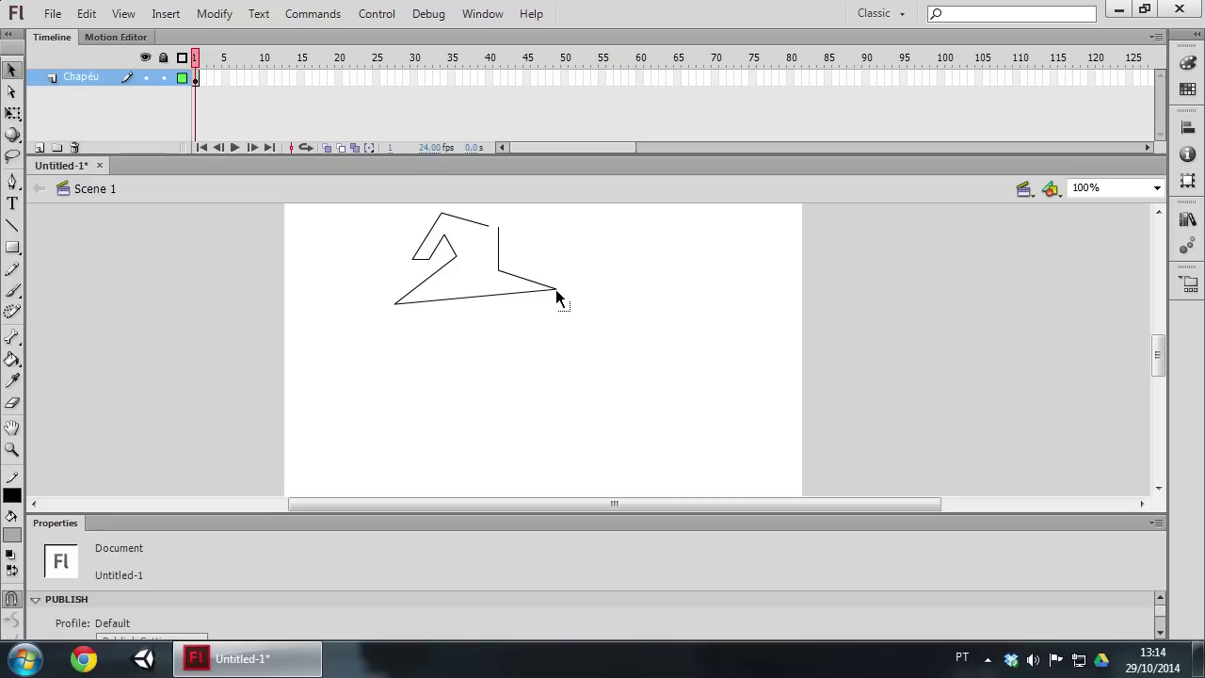
# Join the vertical stroke's top to the upper line and bend the brim's bottom edge downward.
pyautogui.moveTo(555, 289)
pyautogui.mouseDown()
pyautogui.moveTo(563, 320)
pyautogui.moveTo(564, 287)
pyautogui.mouseUp()
pyautogui.moveTo(527, 281); pyautogui.dragTo(530, 273)
pyautogui.click(525, 278)
pyautogui.moveTo(529, 279); pyautogui.dragTo(558, 250)
pyautogui.hotkey('ctrl', 'z')
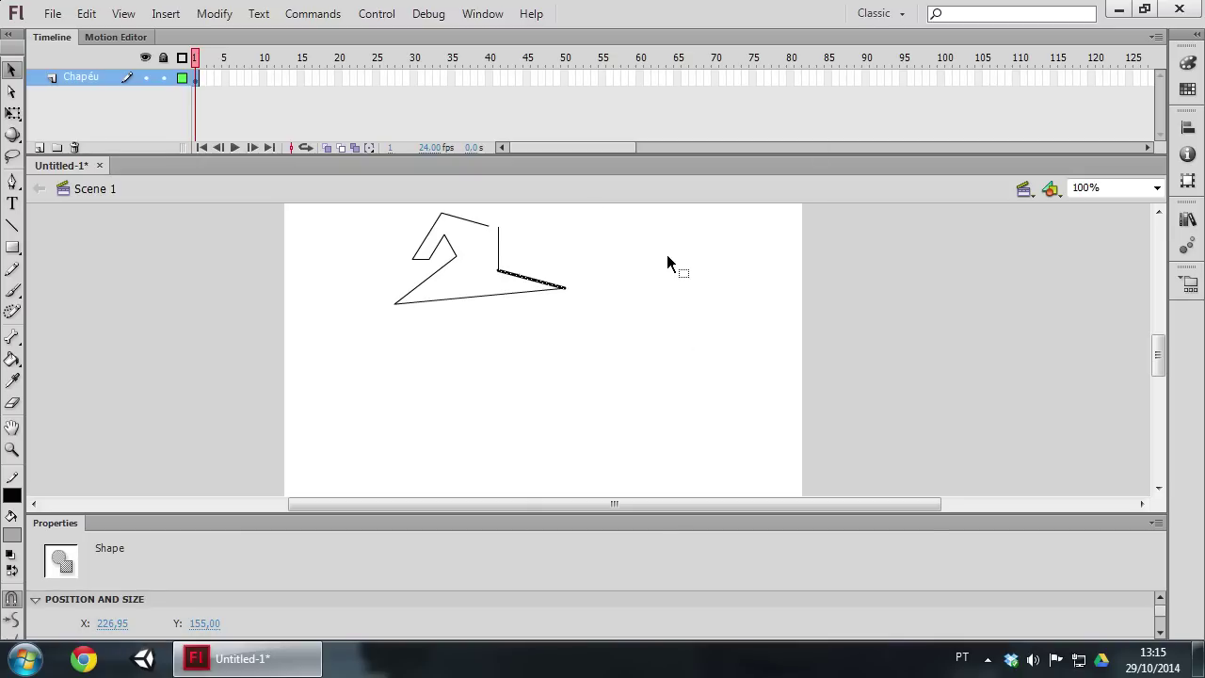
pyautogui.click(565, 301)
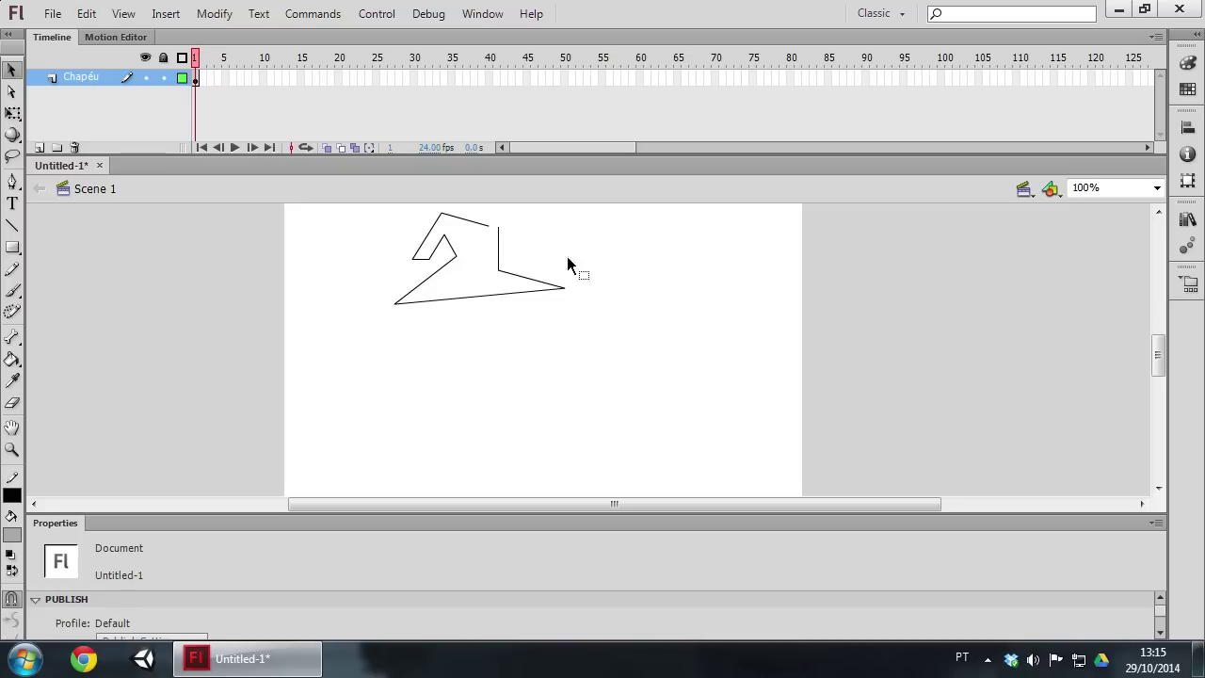
pyautogui.moveTo(499, 228); pyautogui.dragTo(490, 226)
pyautogui.doubleClick(499, 271)
pyautogui.click(465, 271)
pyautogui.moveTo(491, 294)
pyautogui.mouseDown()
pyautogui.moveTo(478, 309)
pyautogui.moveTo(520, 294)
pyautogui.mouseUp()
pyautogui.press('Delete')
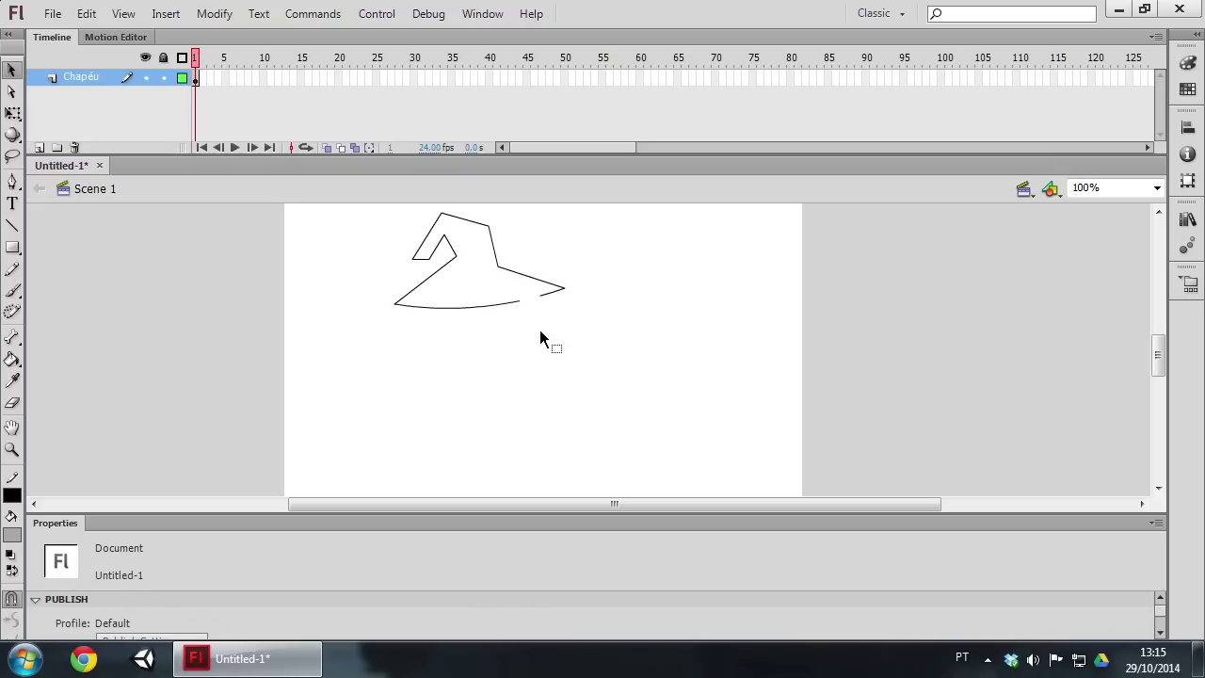
pyautogui.hotkey('ctrl', 'z')
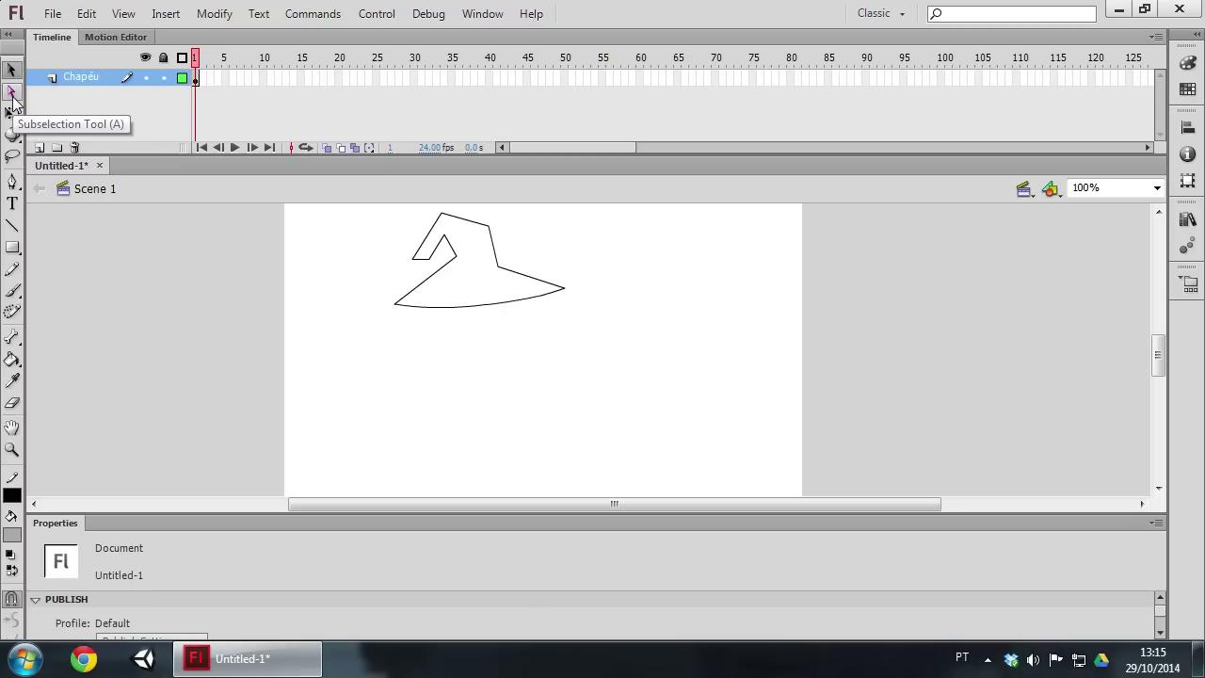
# Curve the hat's lower edge, brim tip and cone's left edges so the tip curls left.
pyautogui.click(13, 98)
pyautogui.click(541, 301)
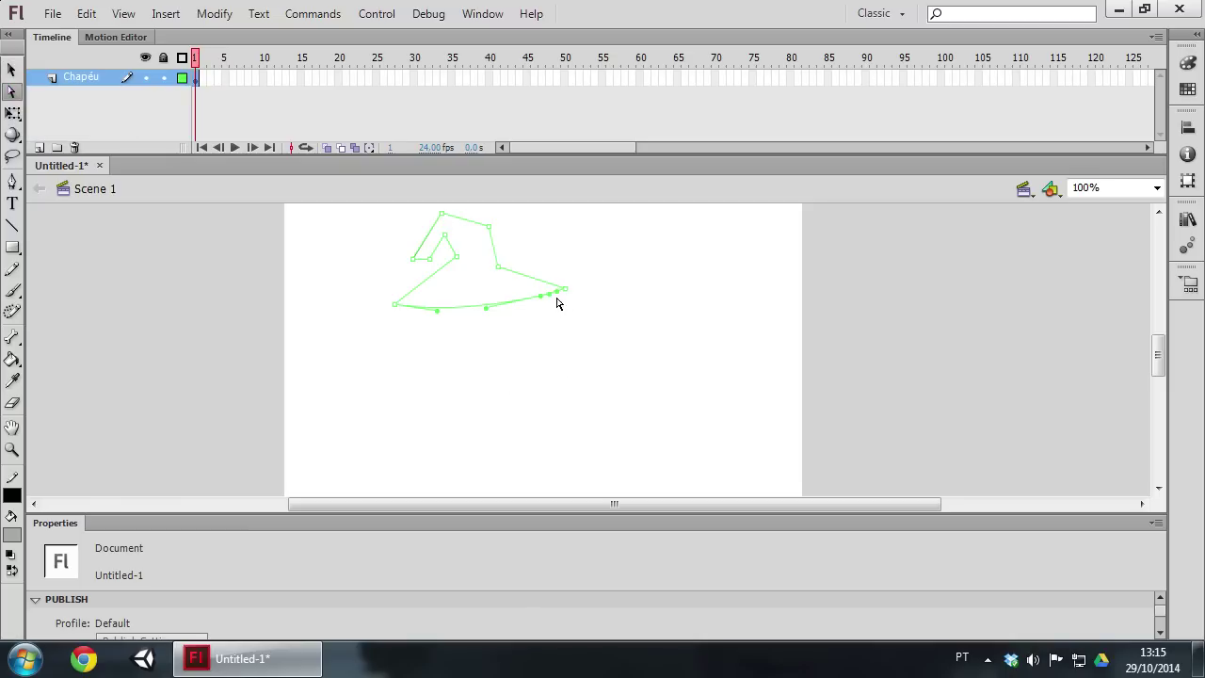
pyautogui.press('v')
pyautogui.click(574, 316)
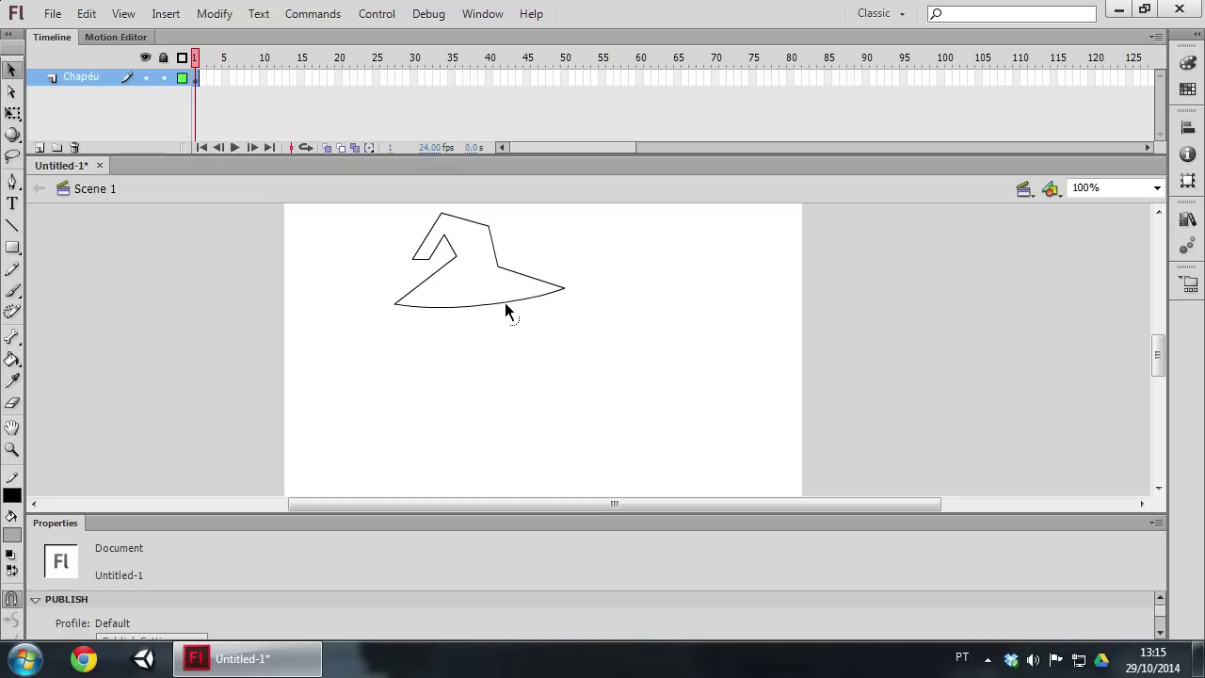
pyautogui.moveTo(506, 314); pyautogui.dragTo(517, 319)
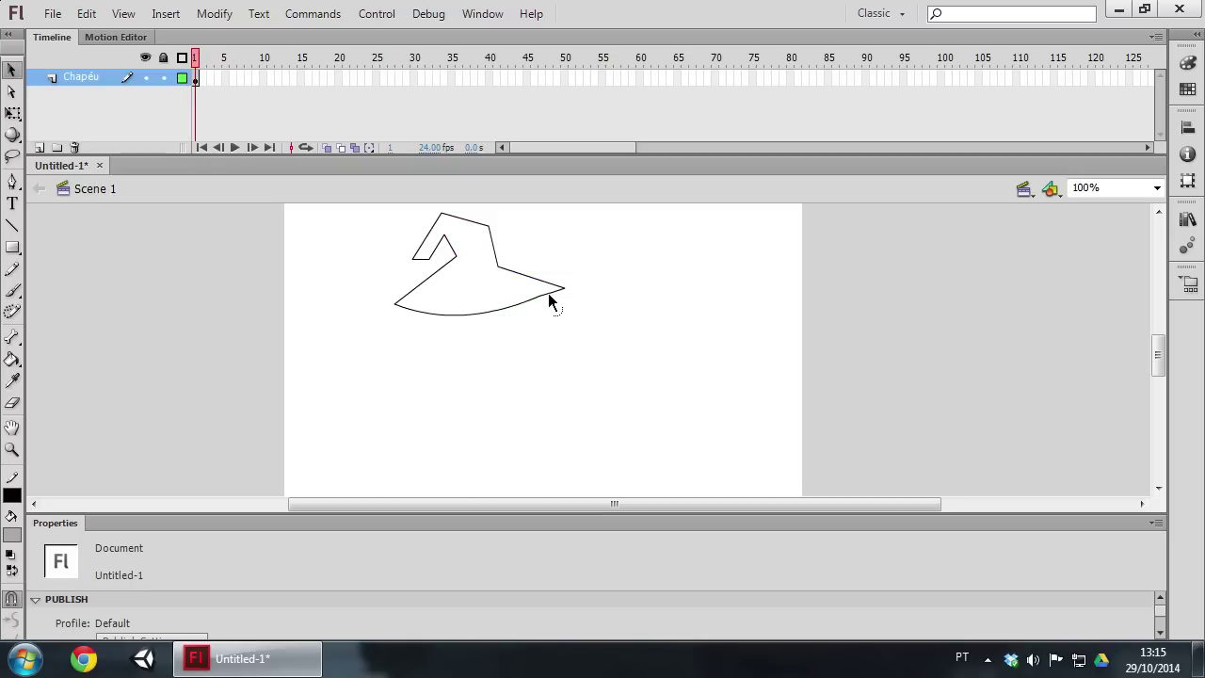
pyautogui.moveTo(543, 296)
pyautogui.mouseDown()
pyautogui.moveTo(567, 294)
pyautogui.moveTo(533, 300)
pyautogui.mouseUp()
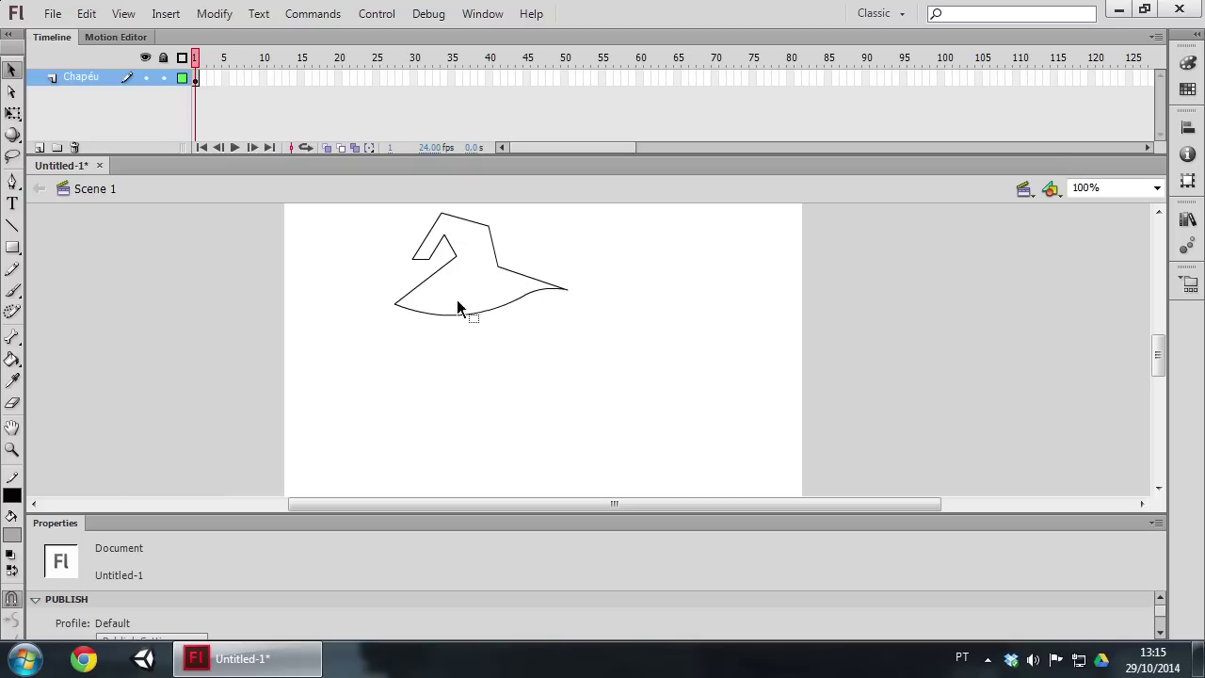
pyautogui.moveTo(441, 272); pyautogui.dragTo(478, 222)
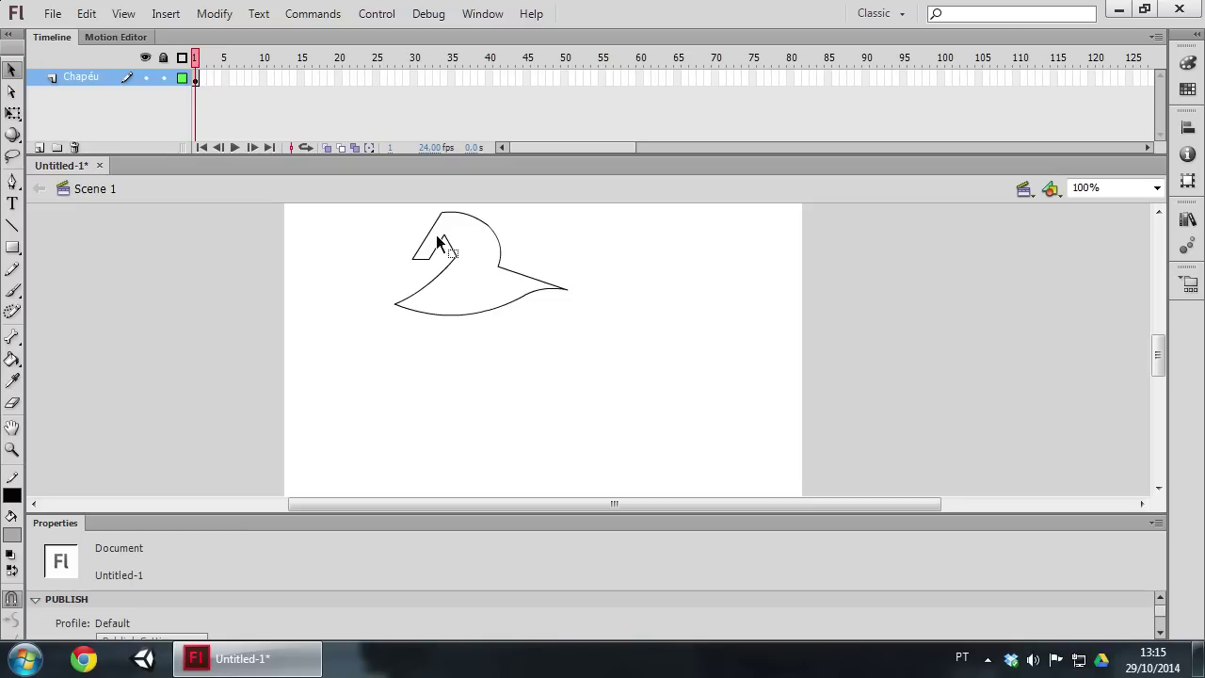
pyautogui.moveTo(427, 243); pyautogui.dragTo(412, 271)
pyautogui.moveTo(412, 271); pyautogui.dragTo(435, 252)
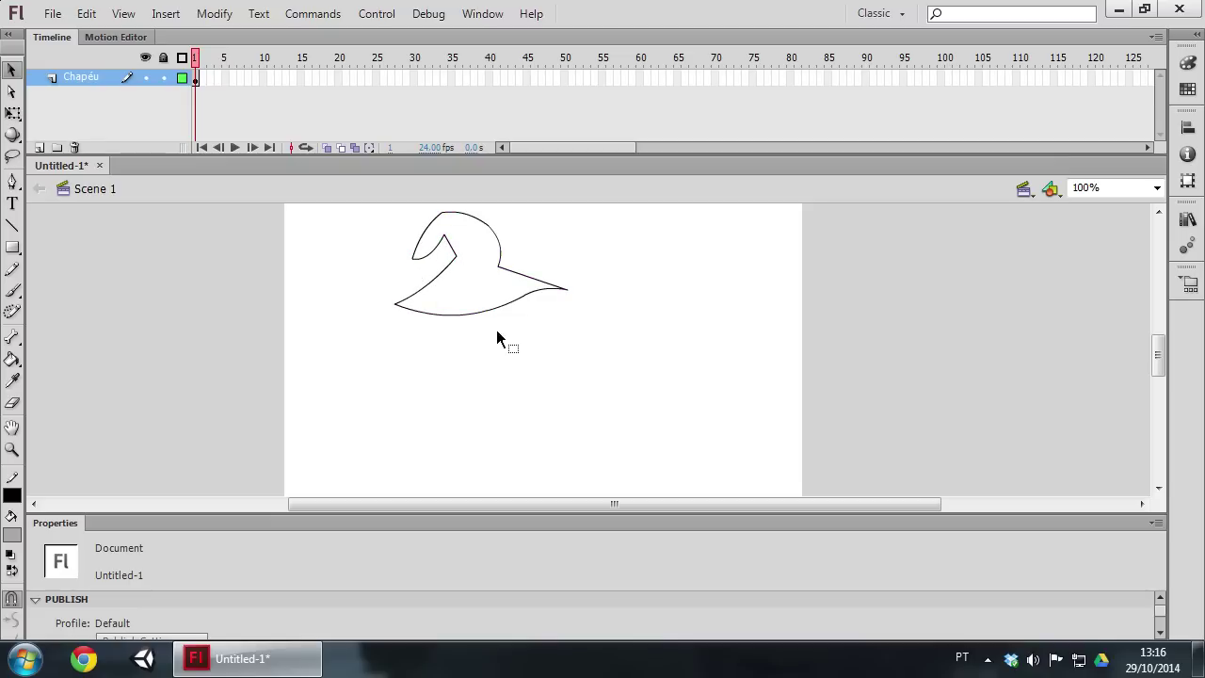
# Add a second layer above Chapéu and name it 'Rosto'.
pyautogui.click(39, 148)
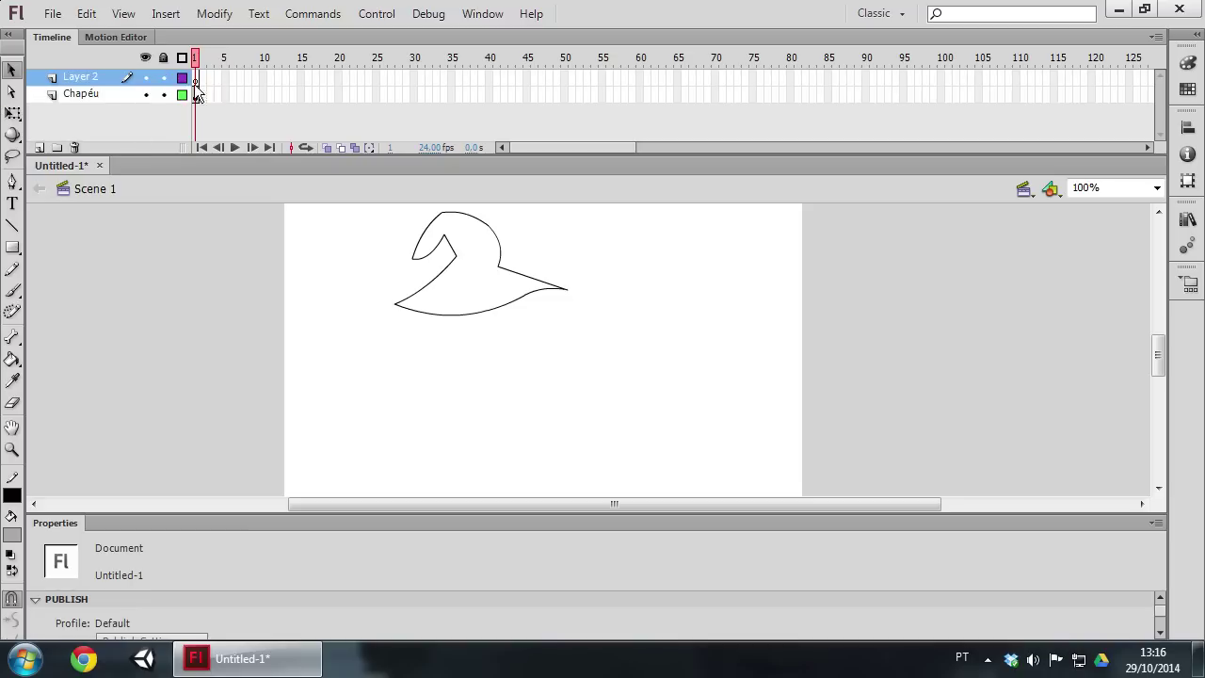
pyautogui.doubleClick(79, 78)
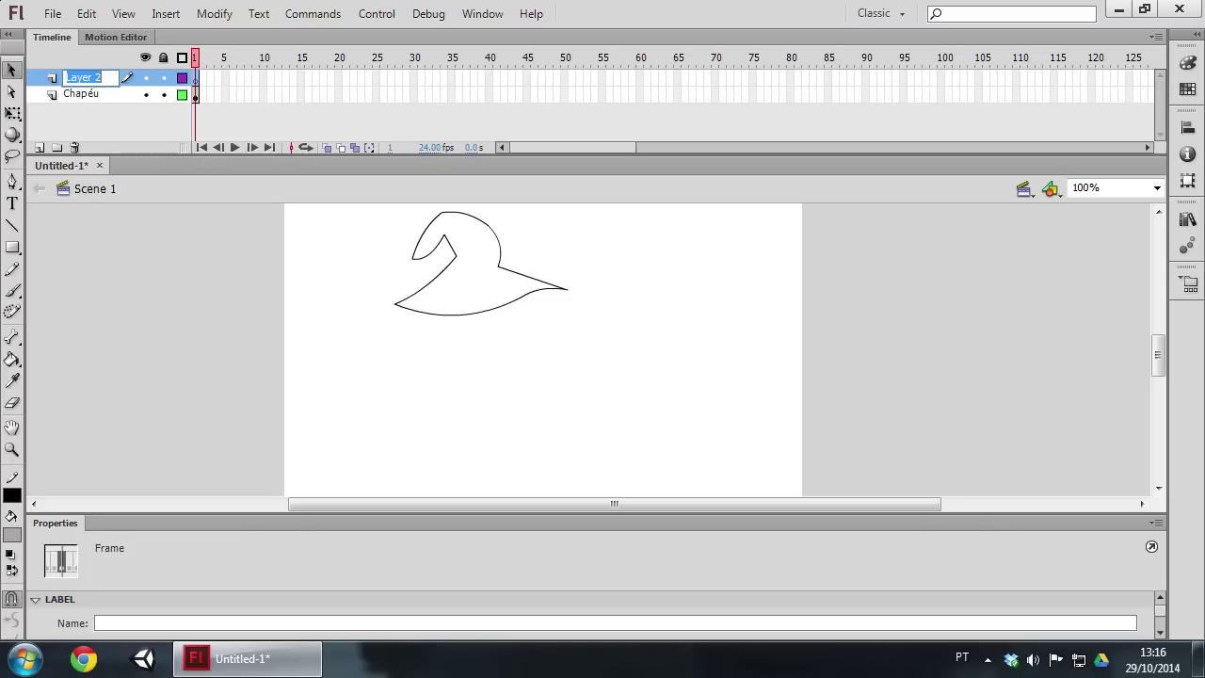
pyautogui.write('Rosto')
pyautogui.press('Return')
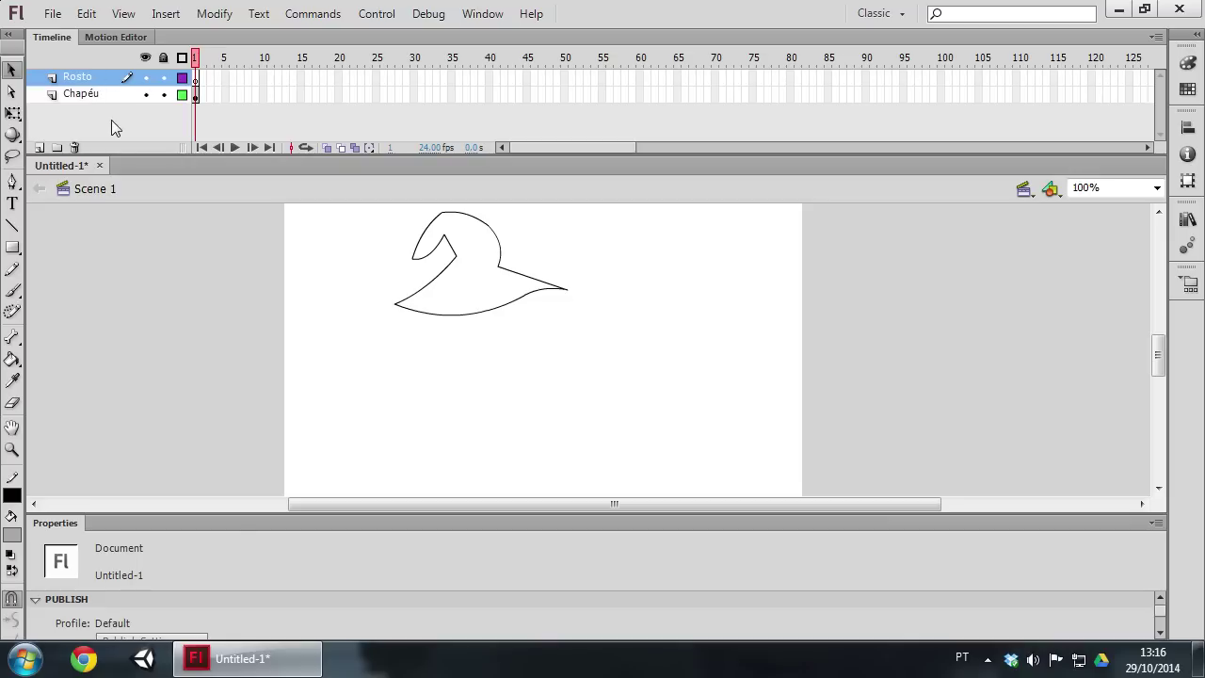
# Drag the Rosto layer below Chapéu in the Timeline.
pyautogui.moveTo(82, 77); pyautogui.dragTo(93, 107)
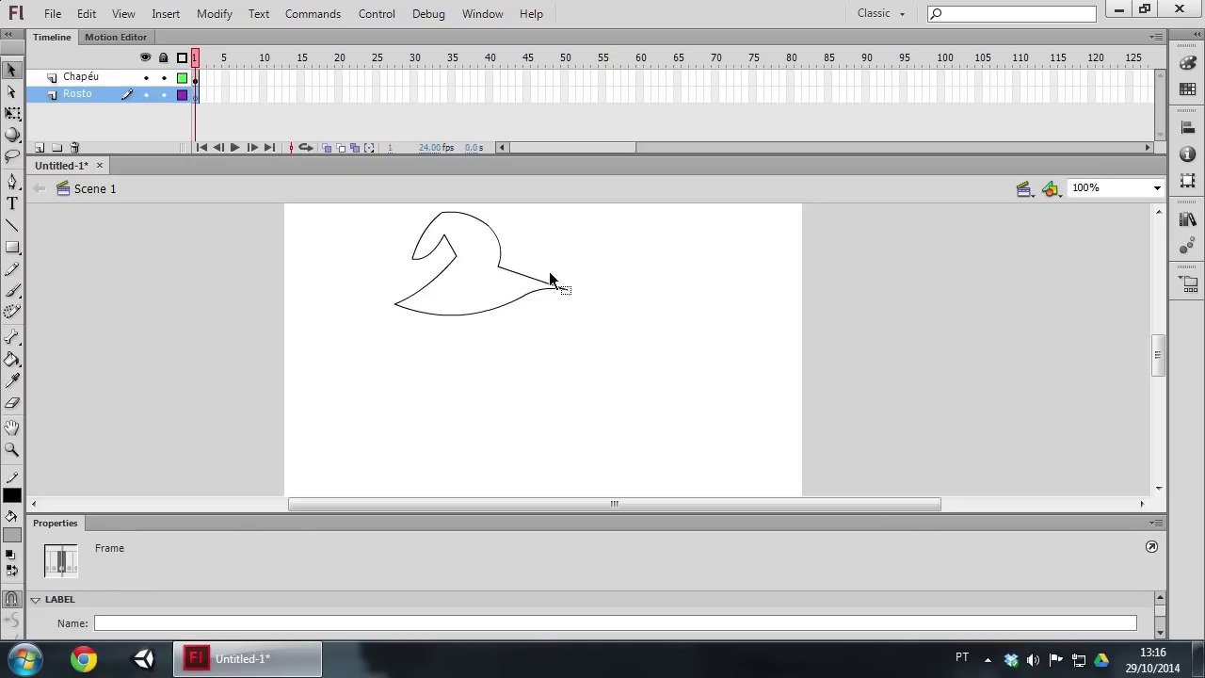
pyautogui.moveTo(500, 269); pyautogui.dragTo(511, 265)
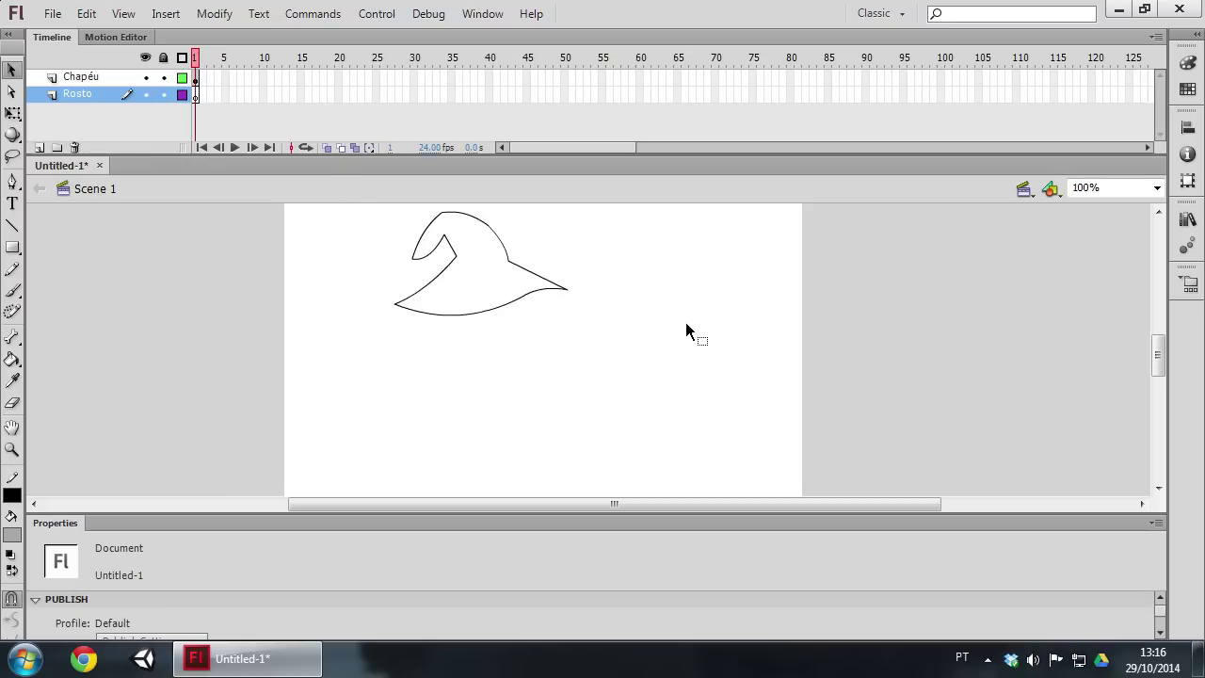
pyautogui.press('Return')
# Zoom in and out on the hat to inspect it.
pyautogui.click(11, 450)
pyautogui.click(479, 286)
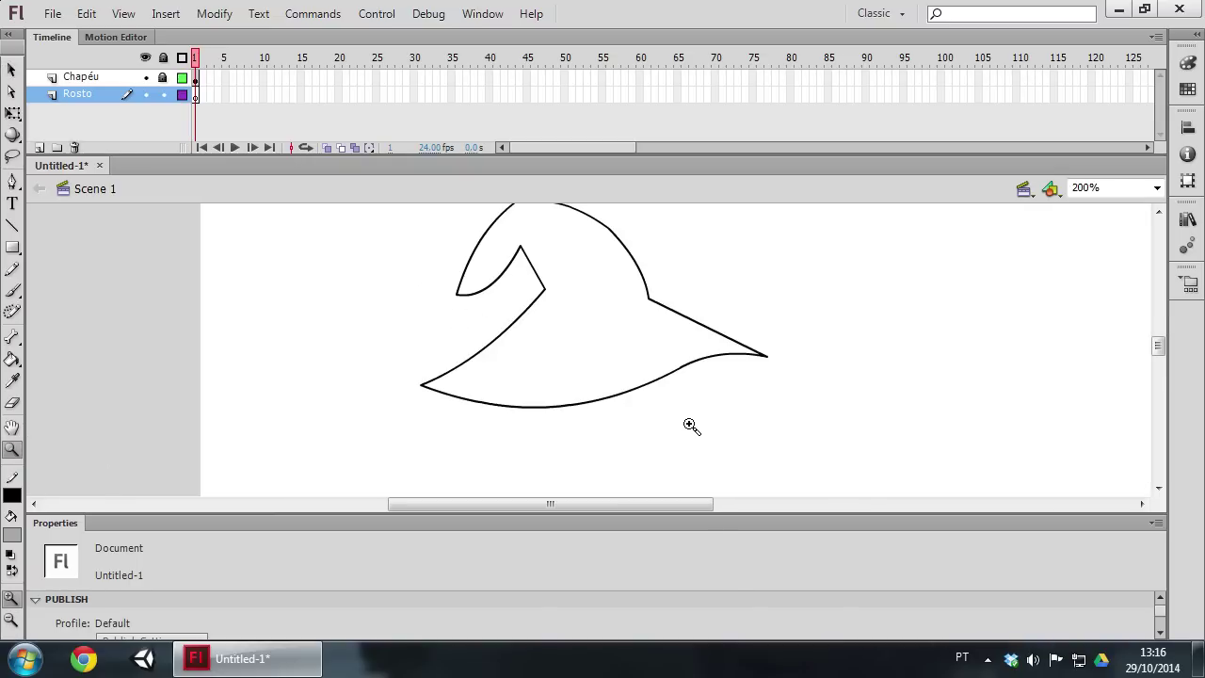
pyautogui.hotkey('ctrl', '=')
pyautogui.hotkey('ctrl', '-')
pyautogui.hotkey('ctrl', '-')
pyautogui.hotkey('ctrl', '=')
pyautogui.hotkey('ctrl', '=')
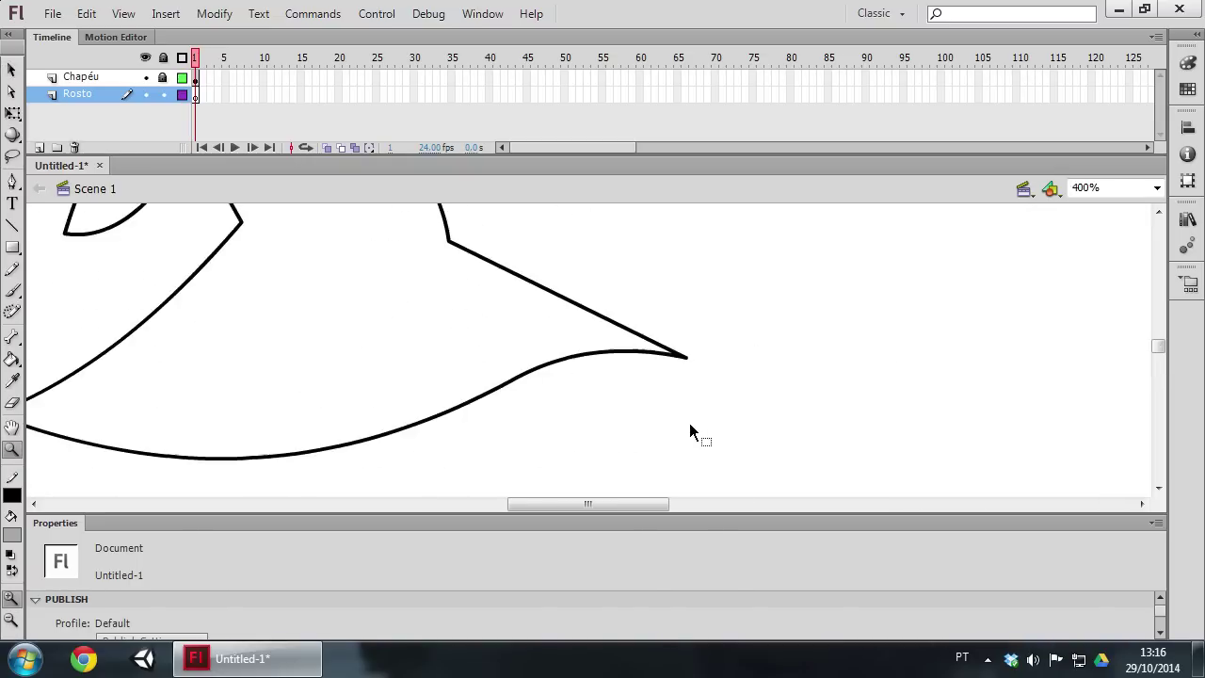
pyautogui.hotkey('ctrl', '-')
pyautogui.hotkey('ctrl', '-')
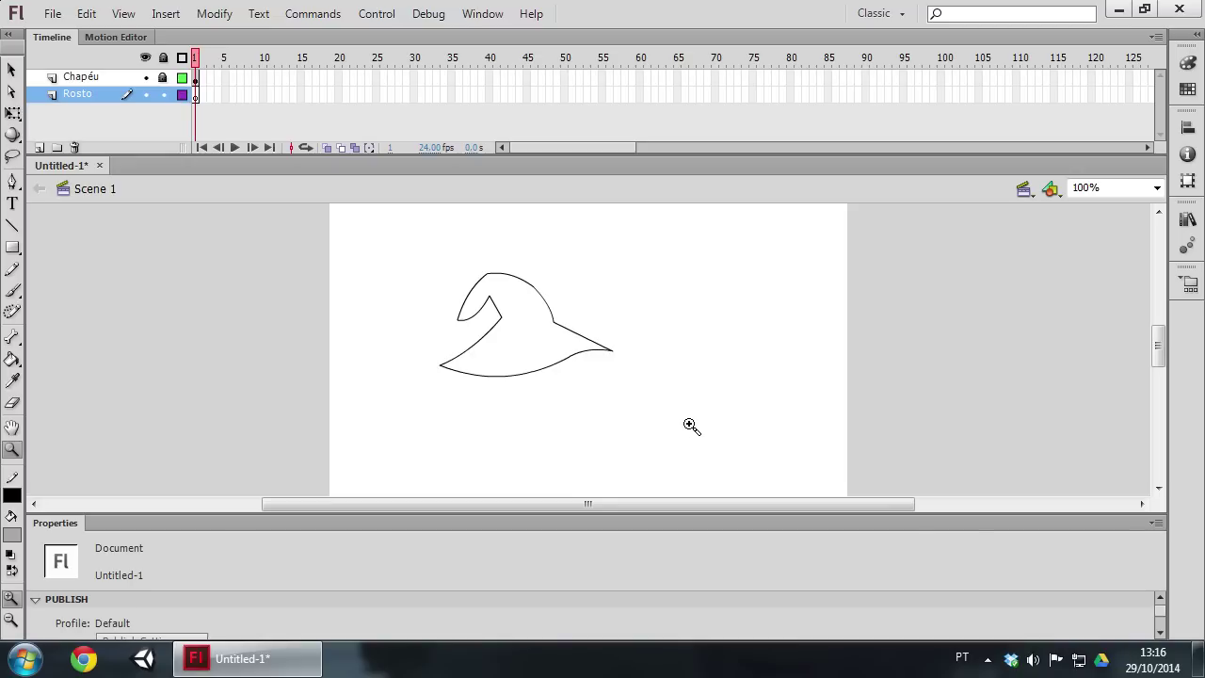
# Zoom to 200% and draw the face's straight-line outline below the hat brim.
pyautogui.hotkey('ctrl', '=')
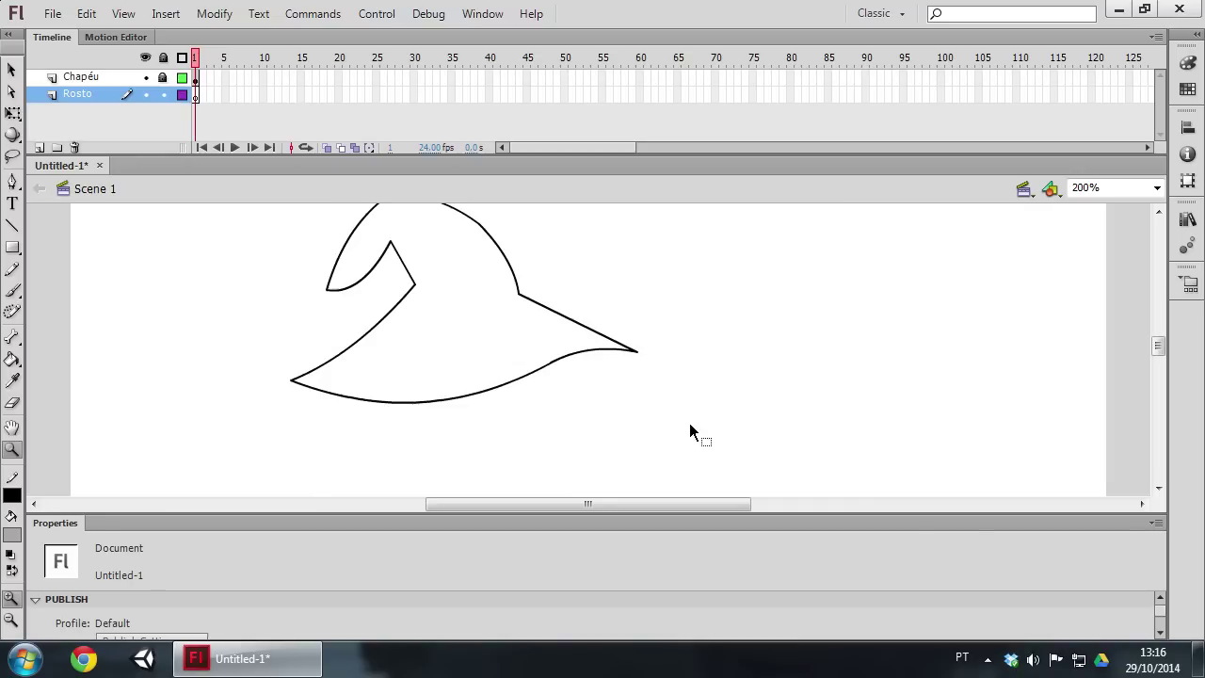
pyautogui.scroll(-3, 650, 403)
pyautogui.scroll(1, 449, 333)
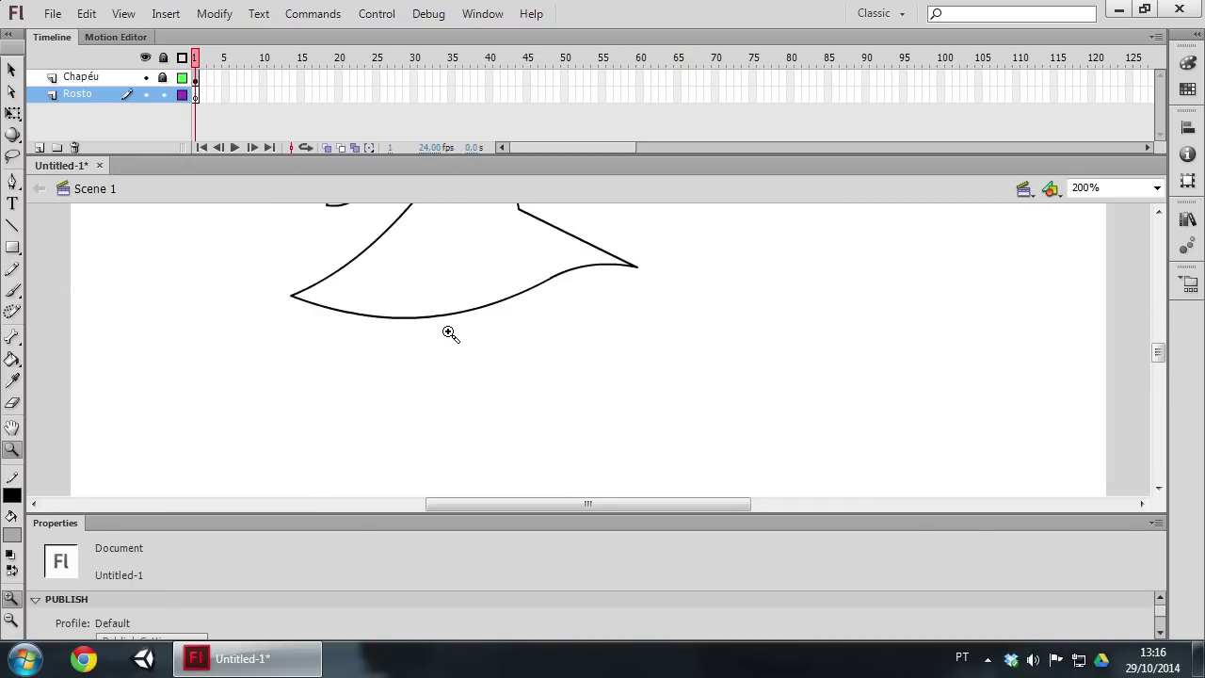
pyautogui.scroll(2, 368, 333)
pyautogui.click(12, 225)
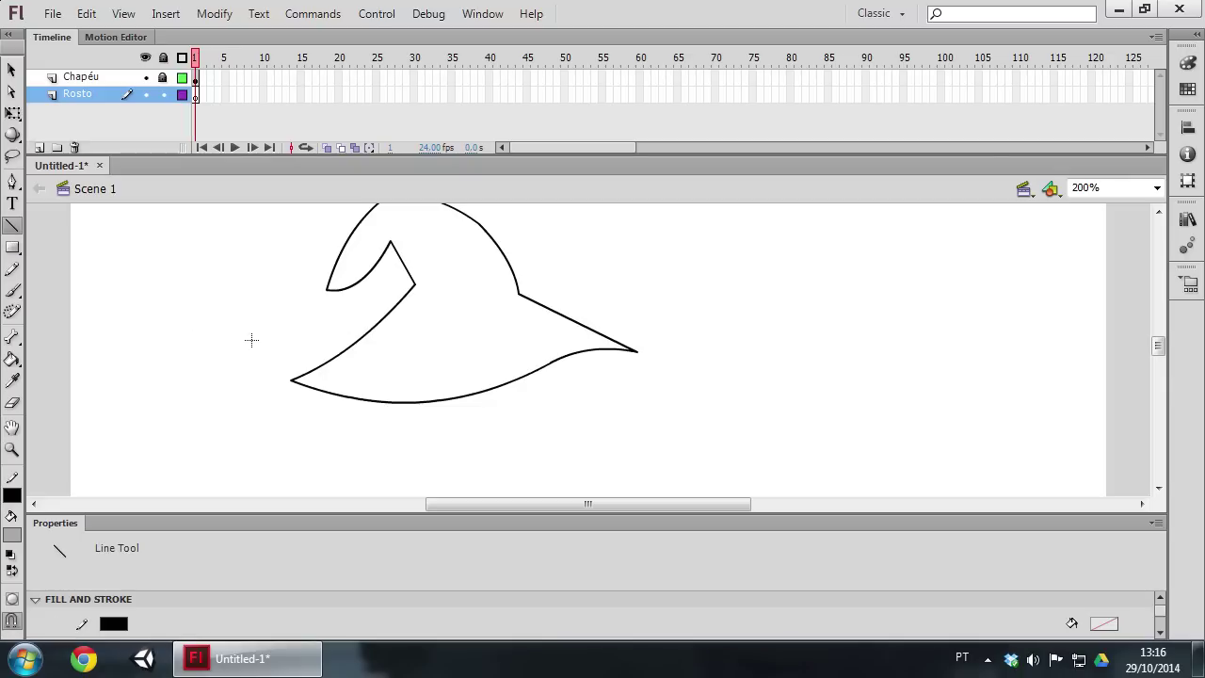
pyautogui.scroll(-2, 508, 377)
pyautogui.scroll(2, 532, 334)
pyautogui.moveTo(544, 352); pyautogui.dragTo(560, 421)
pyautogui.moveTo(544, 352); pyautogui.dragTo(417, 372)
pyautogui.moveTo(417, 372)
pyautogui.mouseDown()
pyautogui.moveTo(434, 468)
pyautogui.moveTo(552, 494)
pyautogui.moveTo(560, 420)
pyautogui.mouseUp()
pyautogui.scroll(-4, 345, 310)
pyautogui.scroll(2, 377, 310)
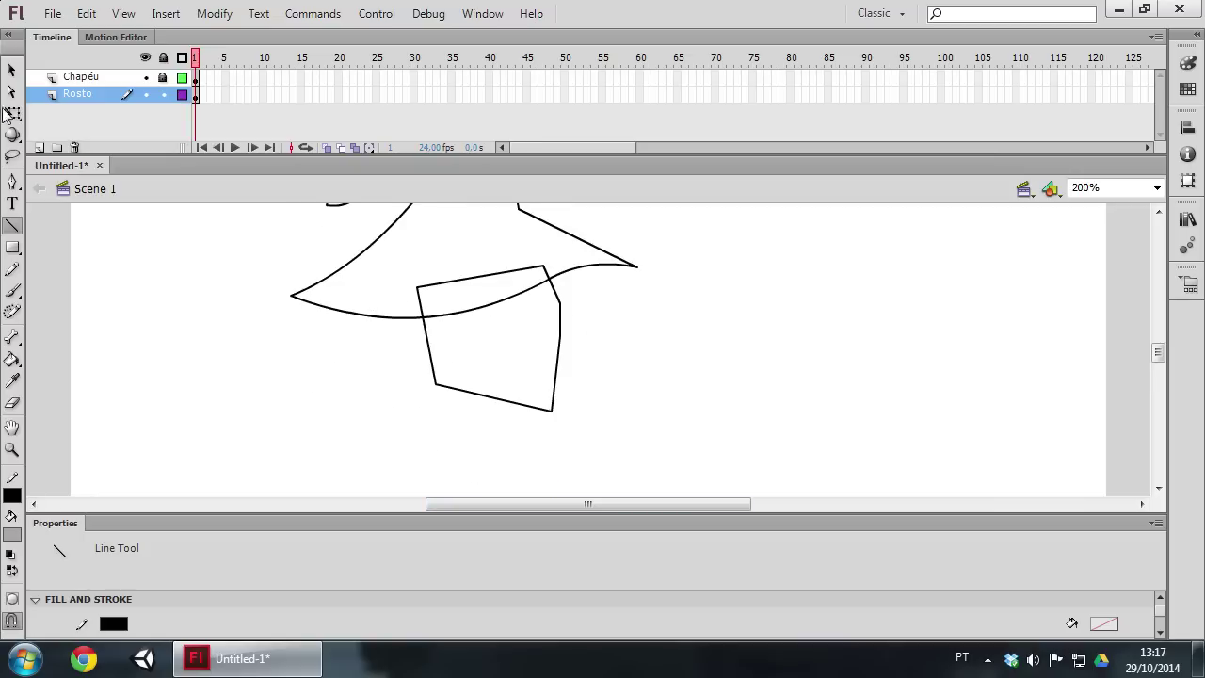
# Move the bottom corners to straighten the left side and curve the upper-right edge outward.
pyautogui.press('v')
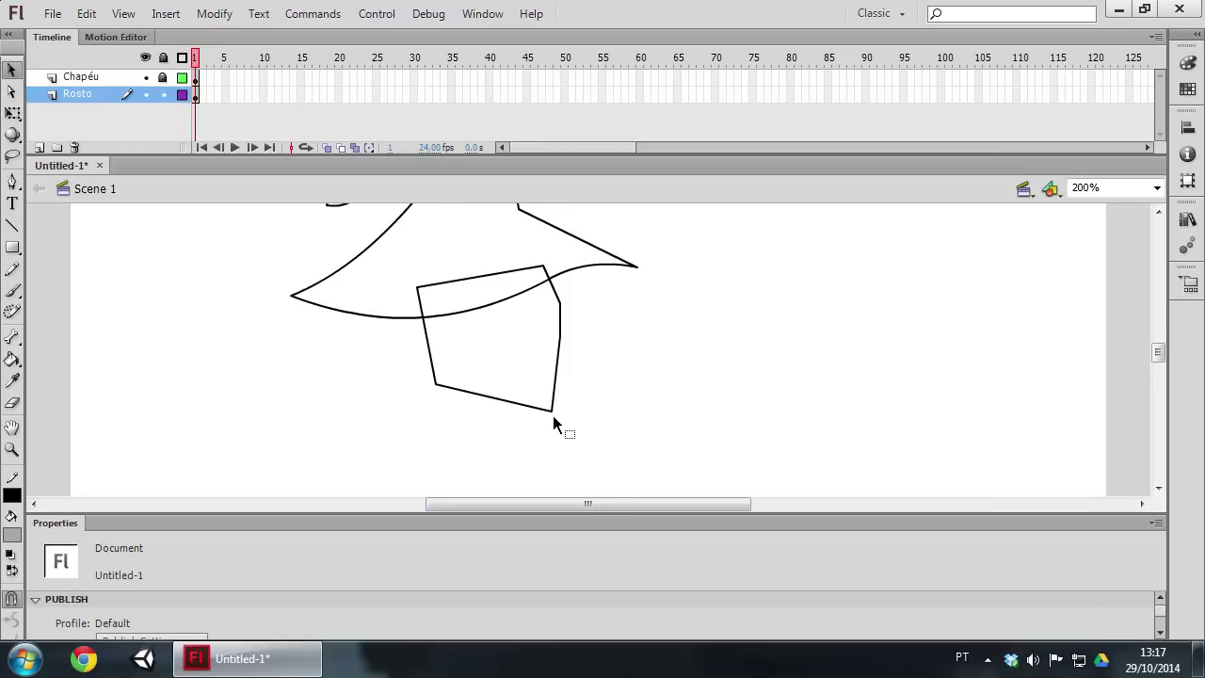
pyautogui.moveTo(553, 412); pyautogui.dragTo(537, 414)
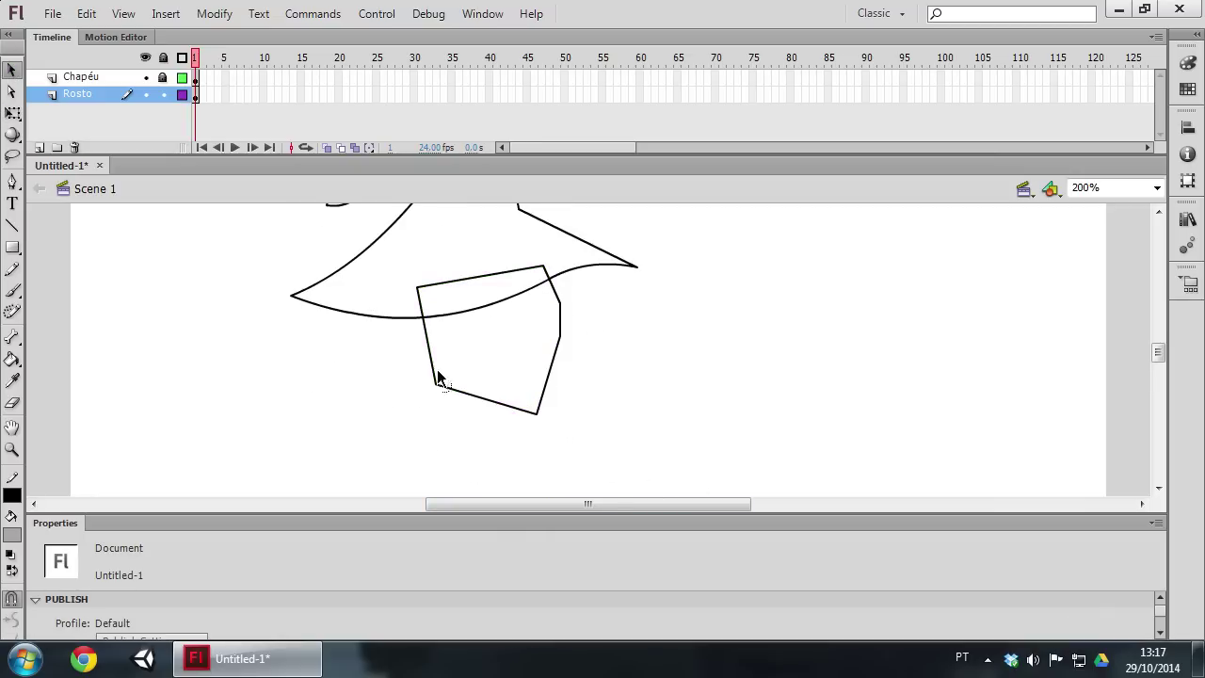
pyautogui.moveTo(433, 384); pyautogui.dragTo(416, 374)
pyautogui.moveTo(557, 293); pyautogui.dragTo(557, 333)
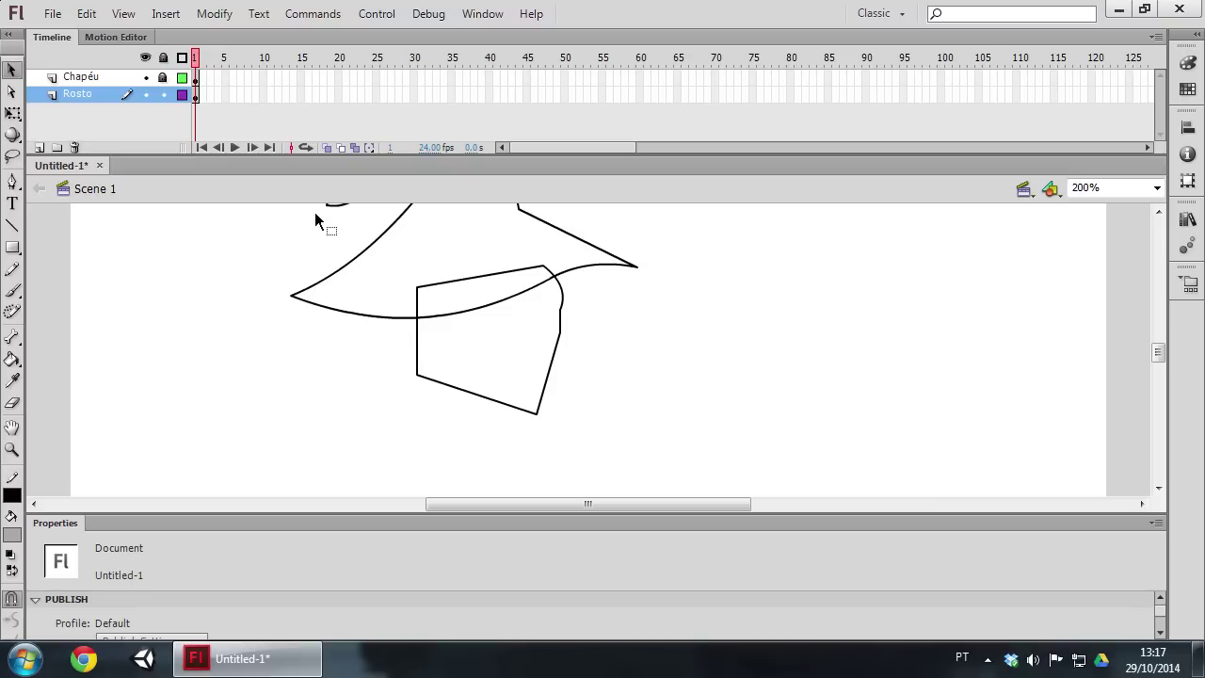
# Draw a triangular nose on the face's right edge.
pyautogui.click(12, 226)
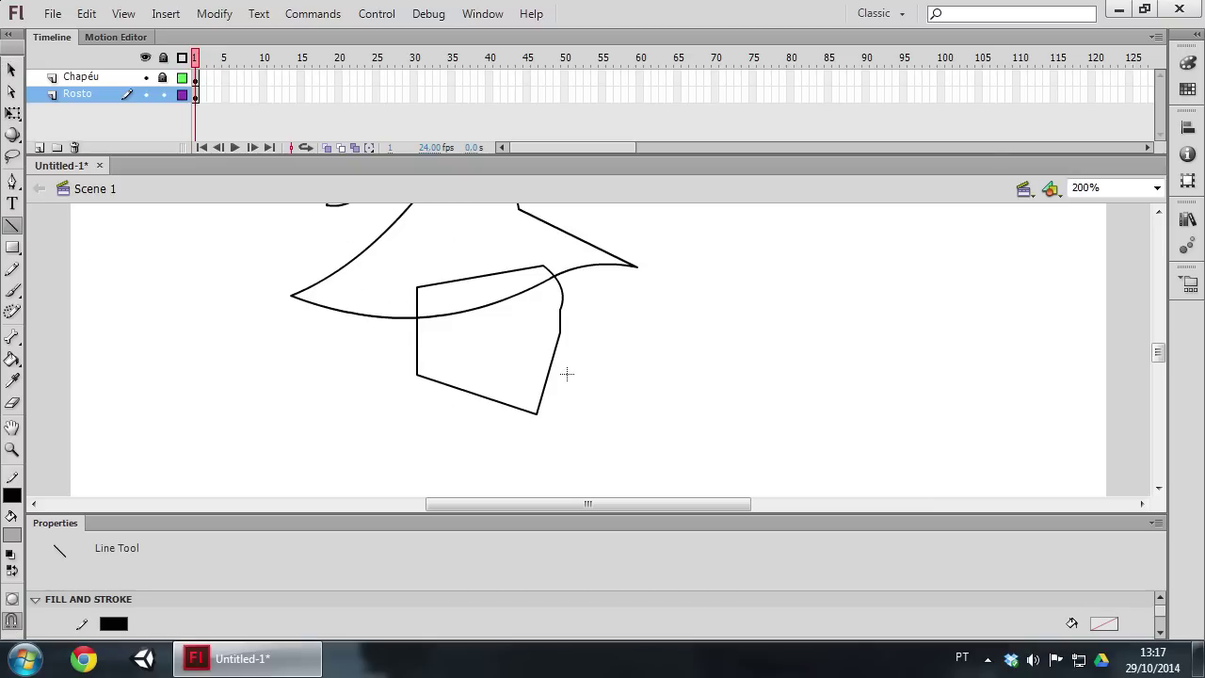
pyautogui.moveTo(557, 346)
pyautogui.mouseDown()
pyautogui.moveTo(506, 347)
pyautogui.moveTo(490, 365)
pyautogui.moveTo(564, 366)
pyautogui.mouseUp()
pyautogui.moveTo(565, 366)
pyautogui.mouseDown()
pyautogui.moveTo(571, 376)
pyautogui.moveTo(556, 345)
pyautogui.mouseUp()
pyautogui.press('v')
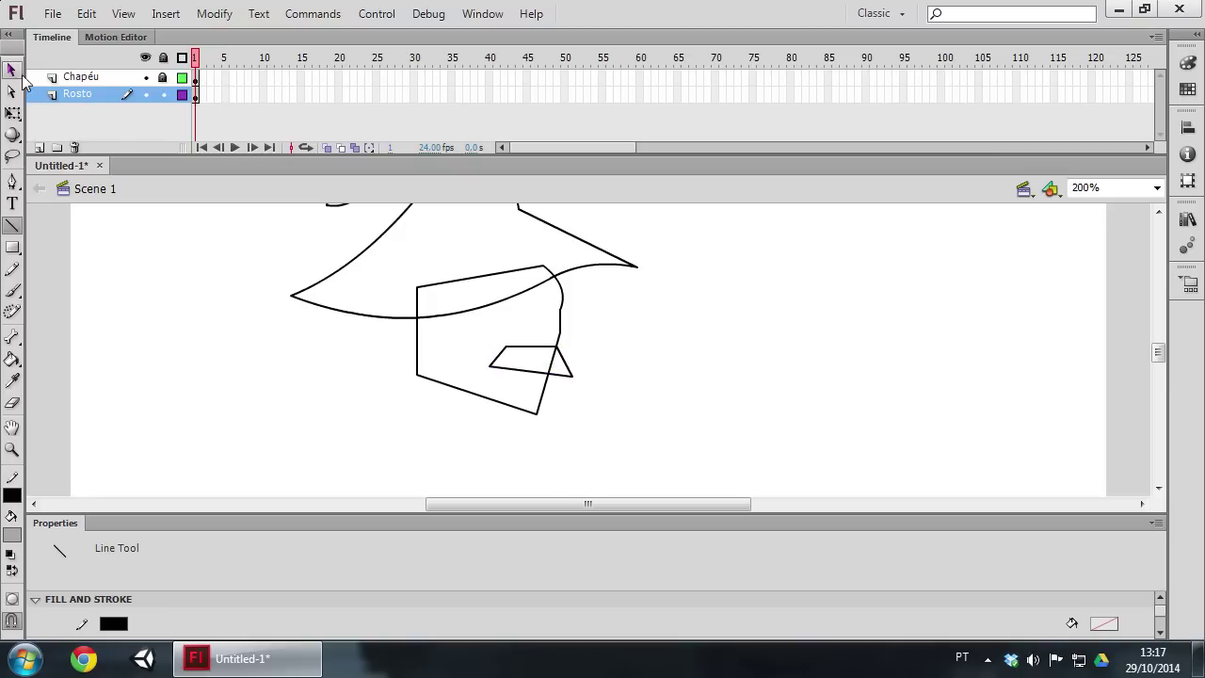
# Delete the outline segment inside the nose and draw a diagonal beard line below it.
pyautogui.click(555, 372)
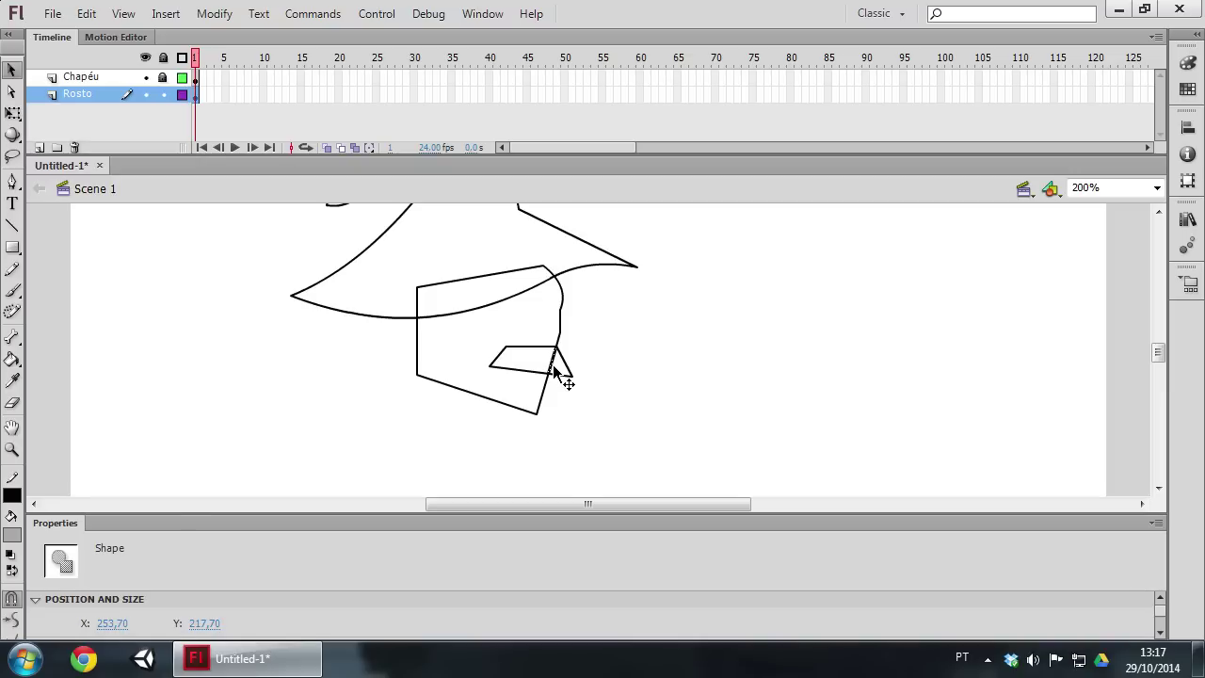
pyautogui.click(553, 362)
pyautogui.press('Delete')
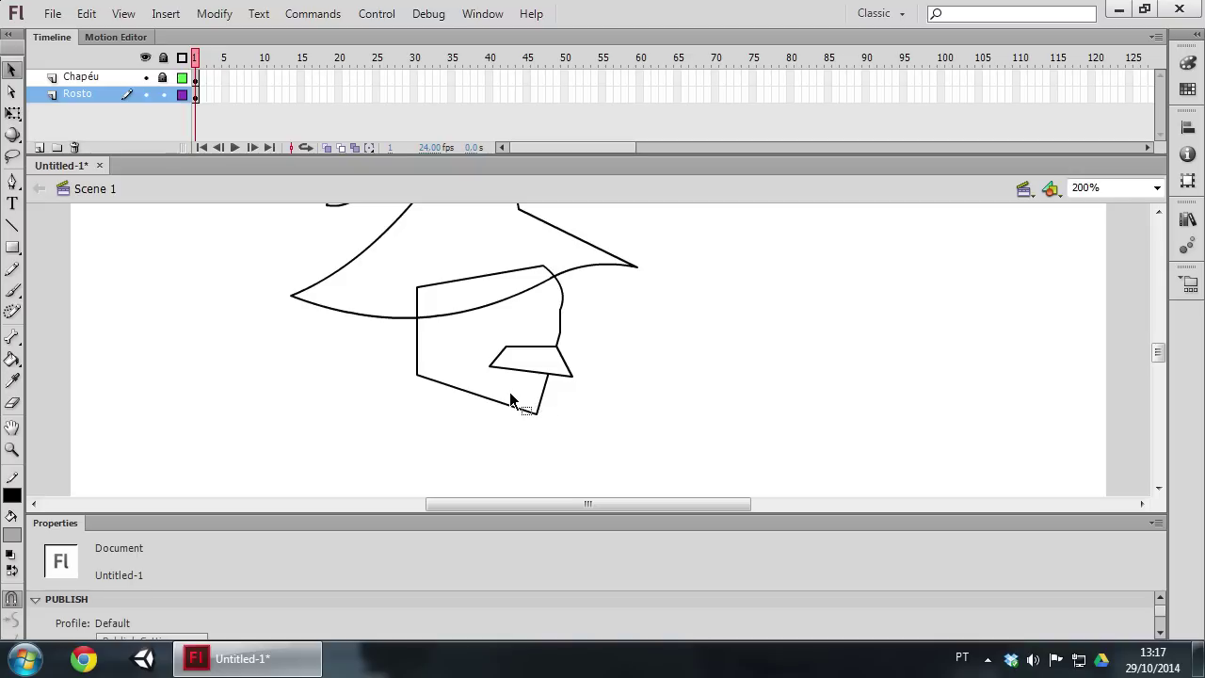
pyautogui.click(12, 225)
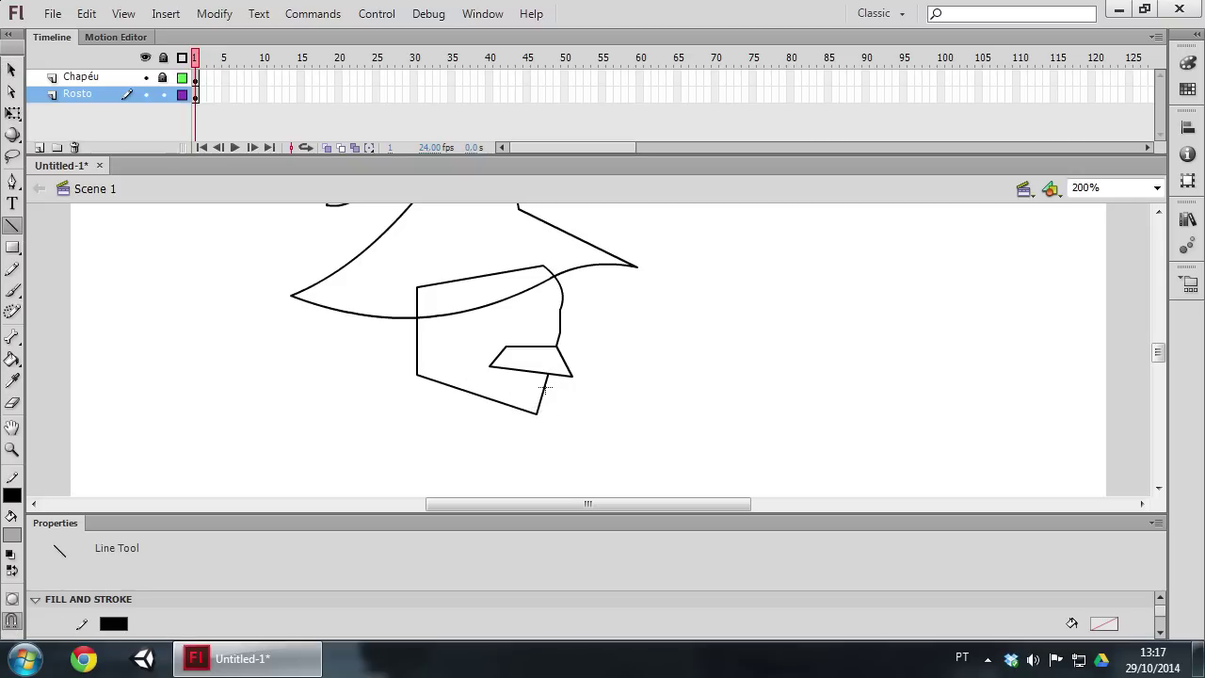
pyautogui.moveTo(547, 375)
pyautogui.mouseDown()
pyautogui.moveTo(566, 453)
pyautogui.moveTo(453, 417)
pyautogui.moveTo(417, 372)
pyautogui.moveTo(417, 309)
pyautogui.mouseUp()
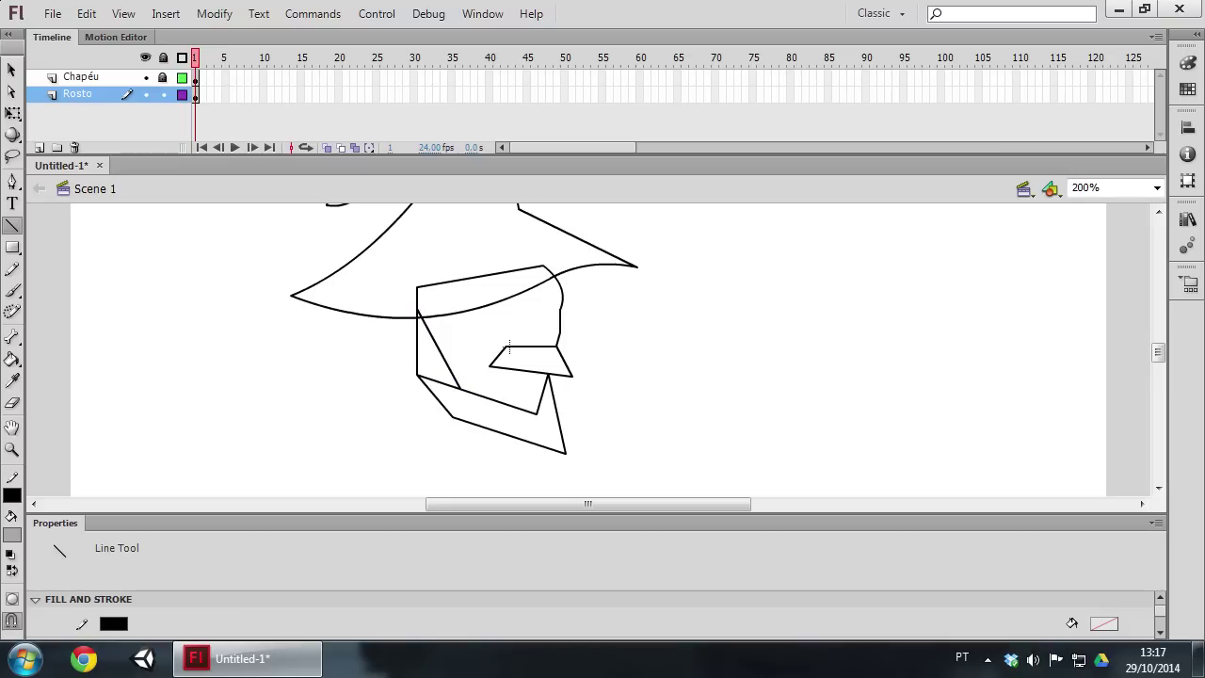
# Delete the stray short segment and curve the bottom and lower-left jaw lines.
pyautogui.click(11, 69)
pyautogui.click(451, 384)
pyautogui.press('Delete')
pyautogui.moveTo(524, 447); pyautogui.dragTo(517, 458)
pyautogui.moveTo(439, 403); pyautogui.dragTo(441, 420)
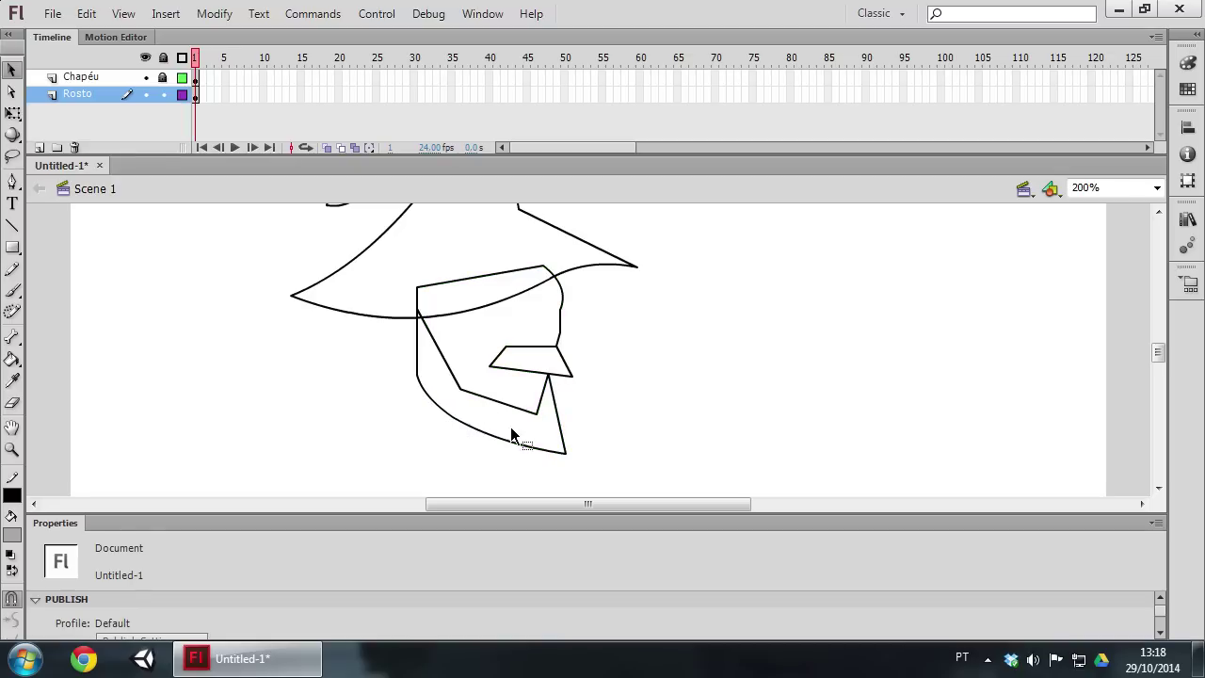
# Bend the diagonal and lower cheek lines into a wavy beard edge.
pyautogui.doubleClick(439, 373)
pyautogui.moveTo(440, 373); pyautogui.dragTo(439, 376)
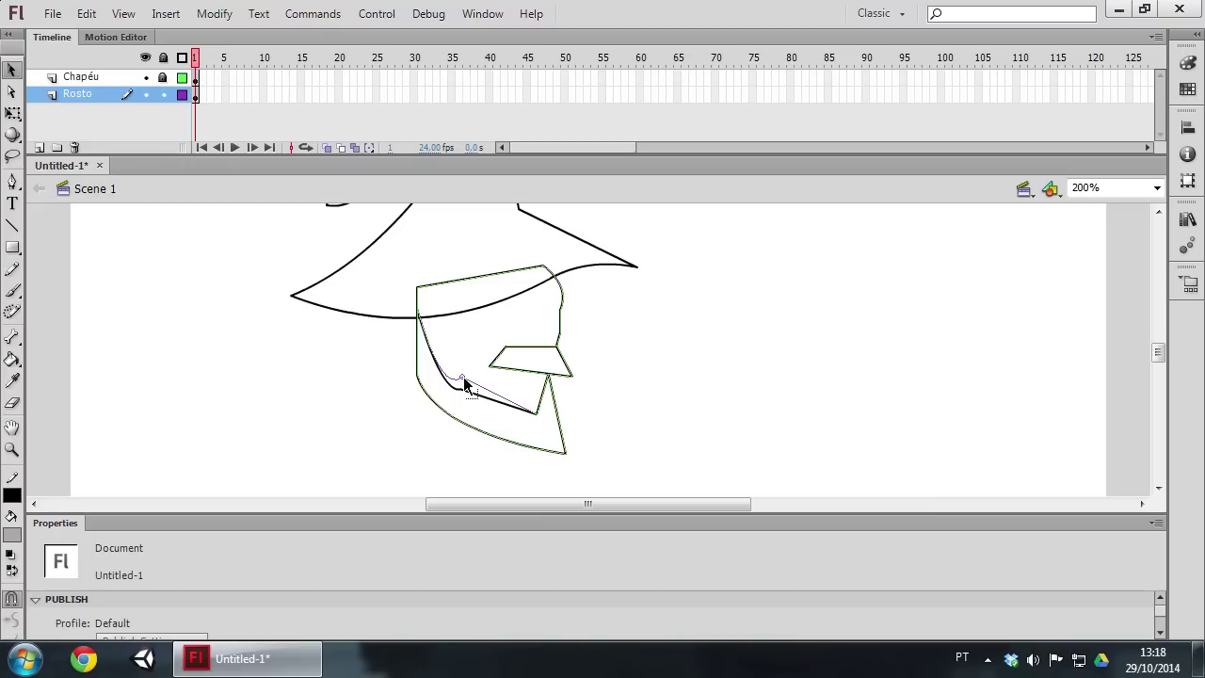
pyautogui.moveTo(511, 400)
pyautogui.mouseDown()
pyautogui.moveTo(500, 412)
pyautogui.moveTo(541, 393)
pyautogui.moveTo(468, 375)
pyautogui.mouseUp()
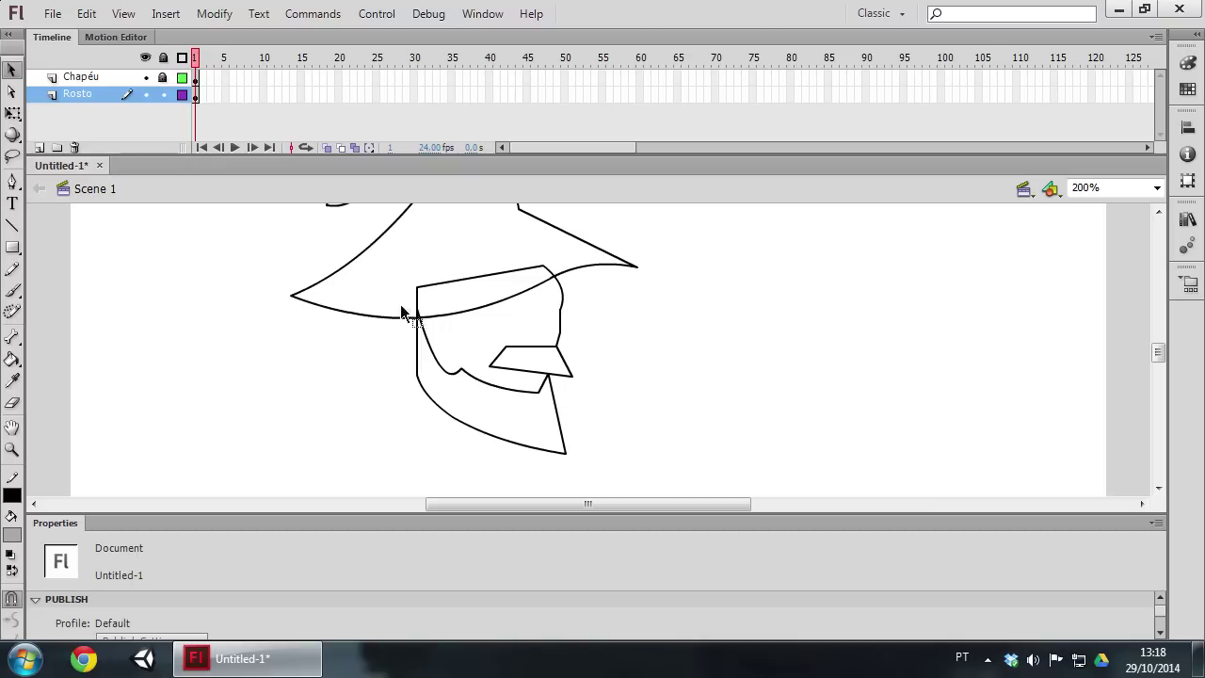
pyautogui.click(12, 225)
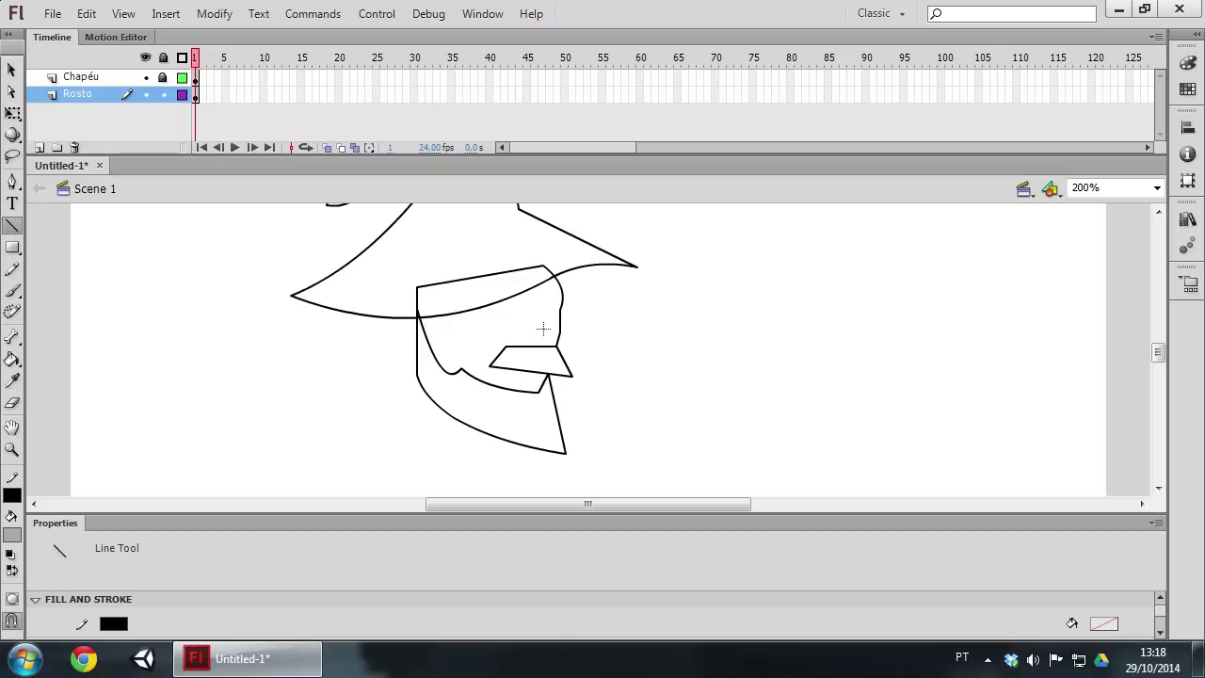
# Draw a moustache line beside the nose and zoom in on it.
pyautogui.moveTo(536, 309)
pyautogui.mouseDown()
pyautogui.moveTo(579, 325)
pyautogui.moveTo(579, 343)
pyautogui.moveTo(517, 333)
pyautogui.mouseUp()
pyautogui.click(12, 69)
pyautogui.click(12, 450)
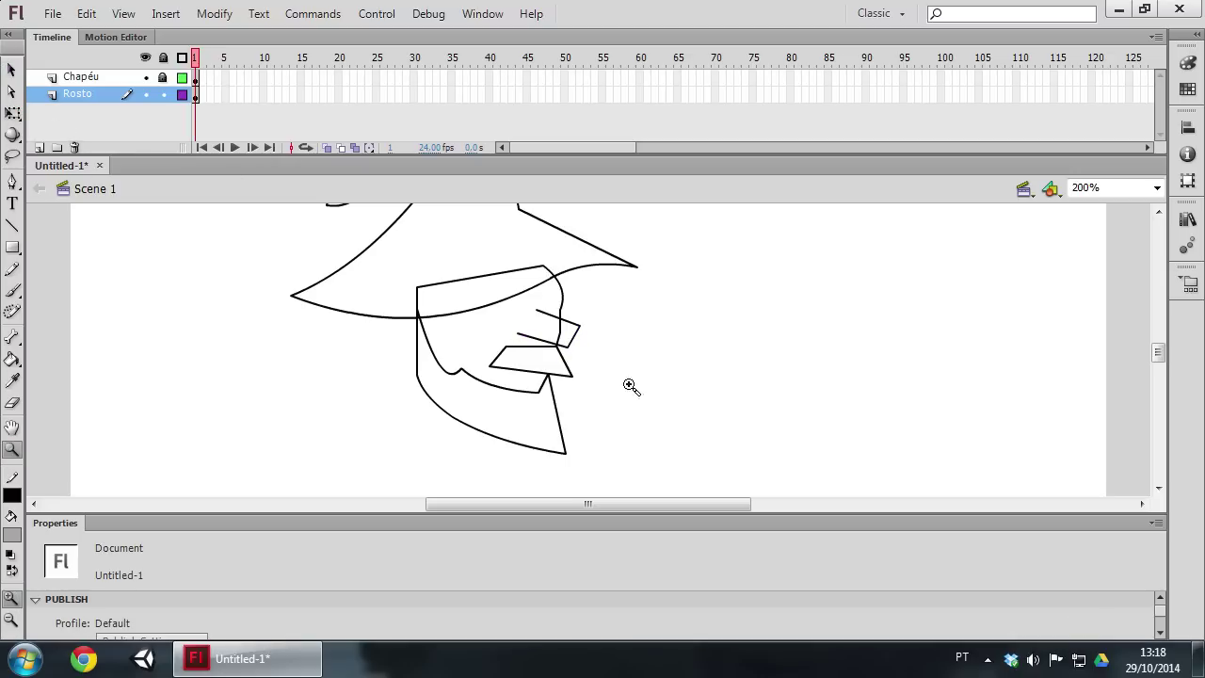
pyautogui.click(567, 344)
# Delete three stray segments around the moustache and curve its right edge.
pyautogui.click(12, 69)
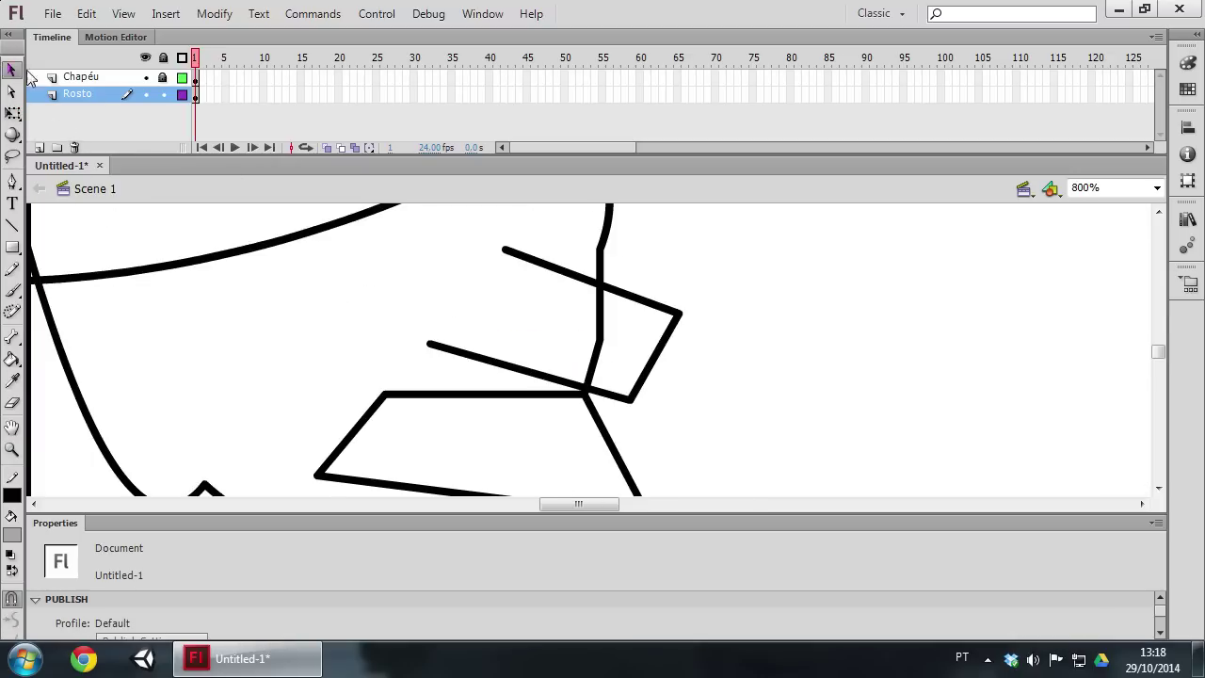
pyautogui.click(599, 325)
pyautogui.press('Delete')
pyautogui.click(594, 364)
pyautogui.press('Delete')
pyautogui.moveTo(660, 355); pyautogui.dragTo(670, 380)
pyautogui.click(600, 280)
pyautogui.press('Delete')
# Curve the upper moustache line, shorten the lower one, and adjust the lower-right corner.
pyautogui.moveTo(613, 289); pyautogui.dragTo(626, 268)
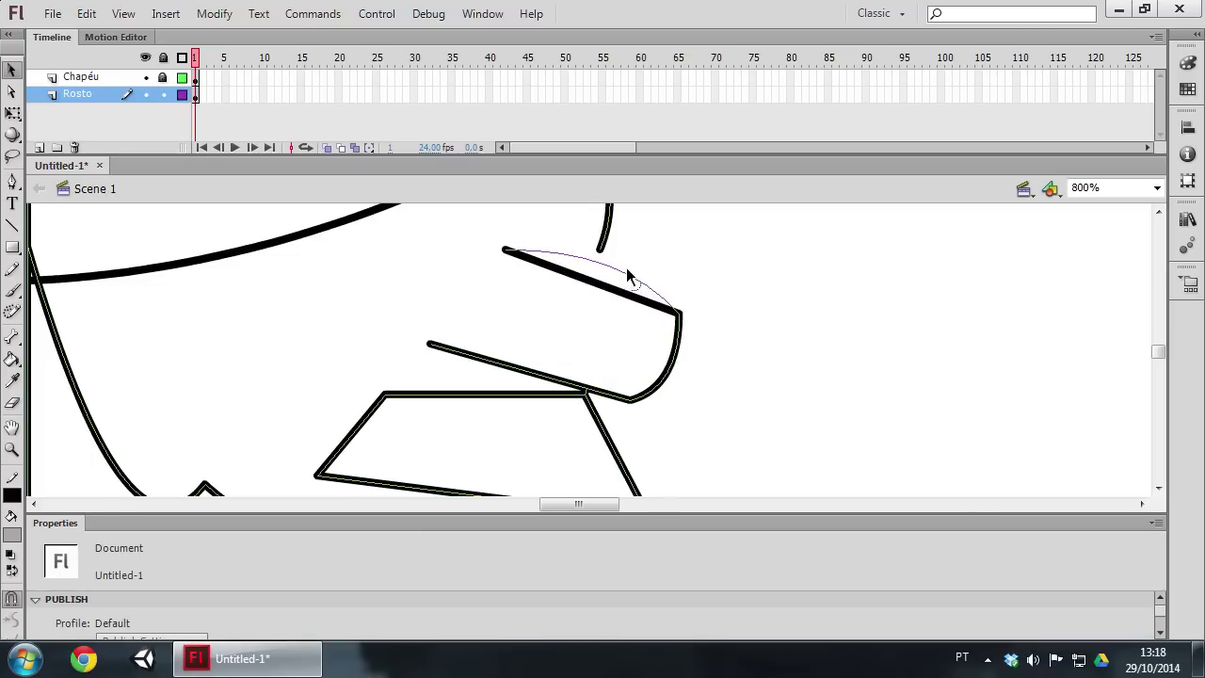
pyautogui.moveTo(677, 325); pyautogui.dragTo(662, 320)
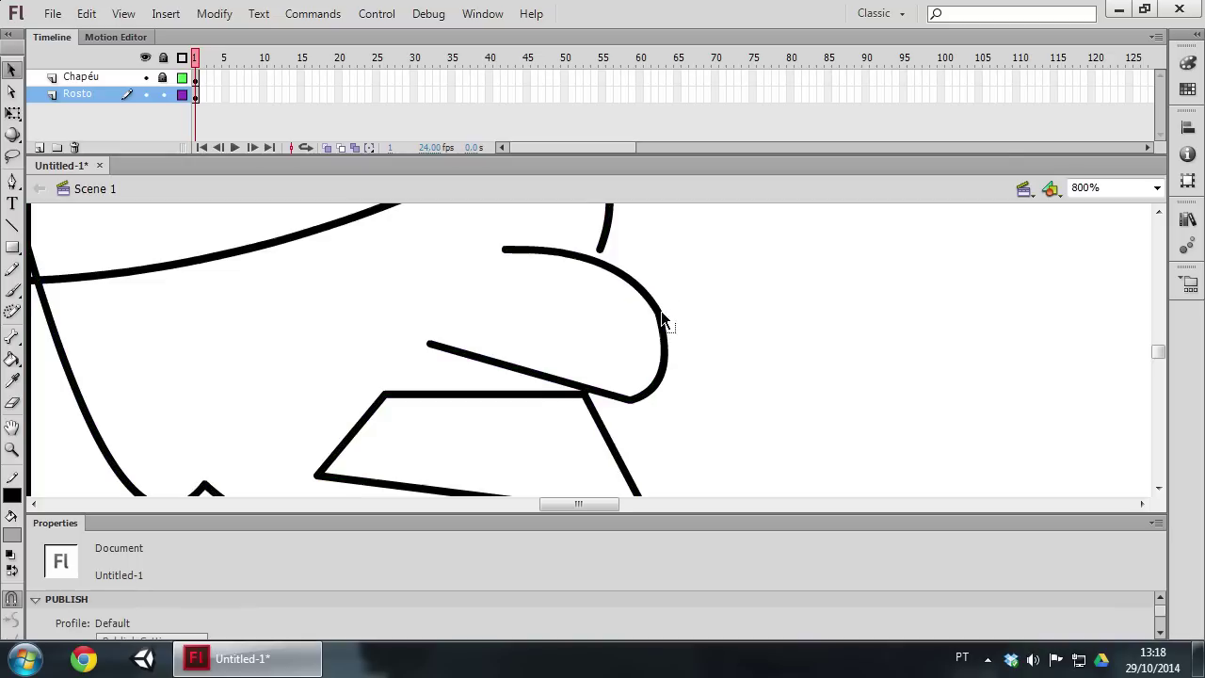
pyautogui.moveTo(433, 347); pyautogui.dragTo(498, 371)
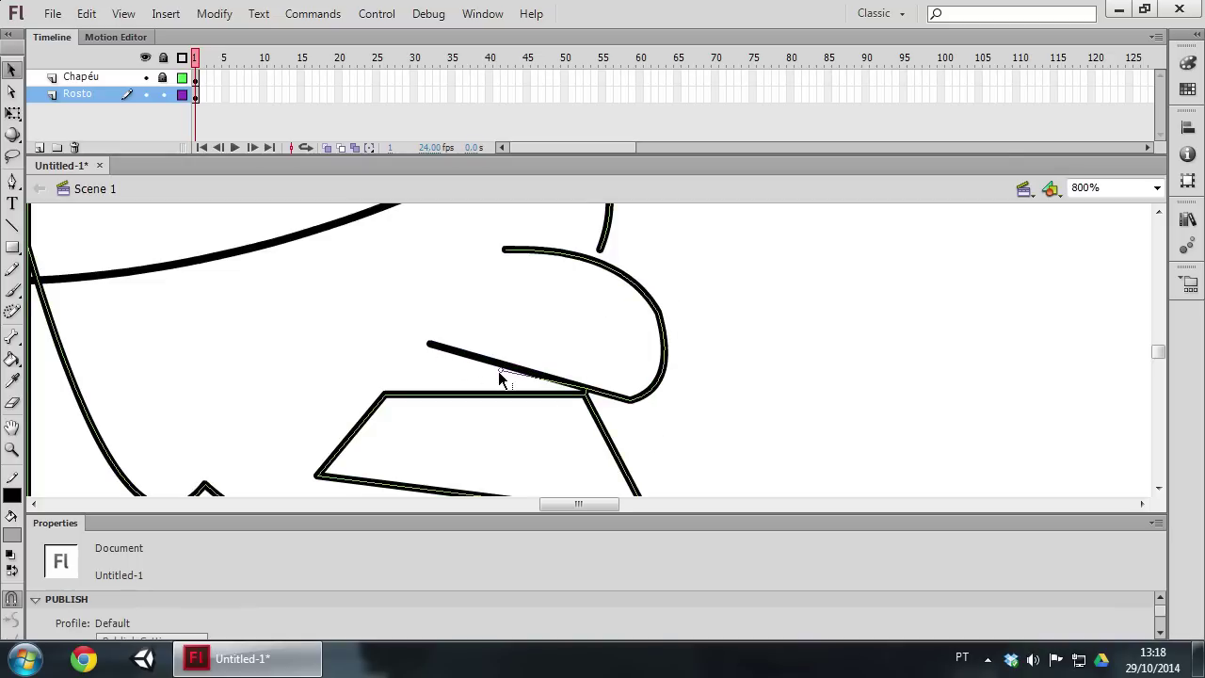
pyautogui.moveTo(628, 400); pyautogui.dragTo(637, 396)
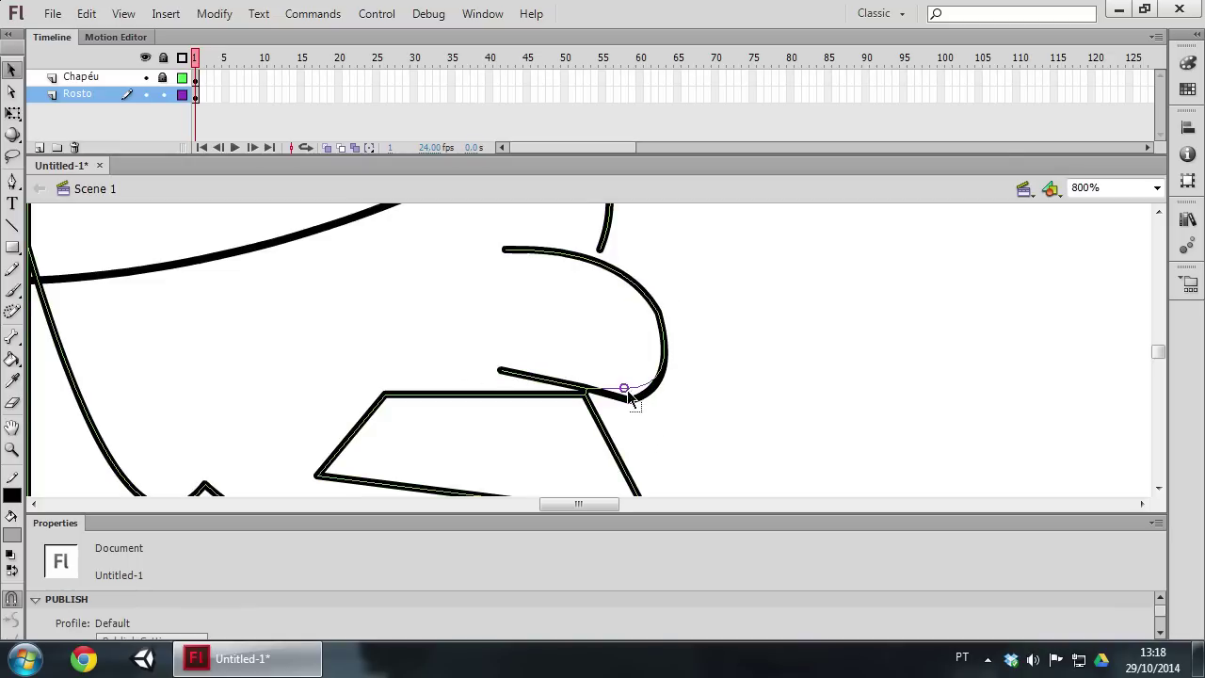
pyautogui.moveTo(656, 337); pyautogui.dragTo(663, 345)
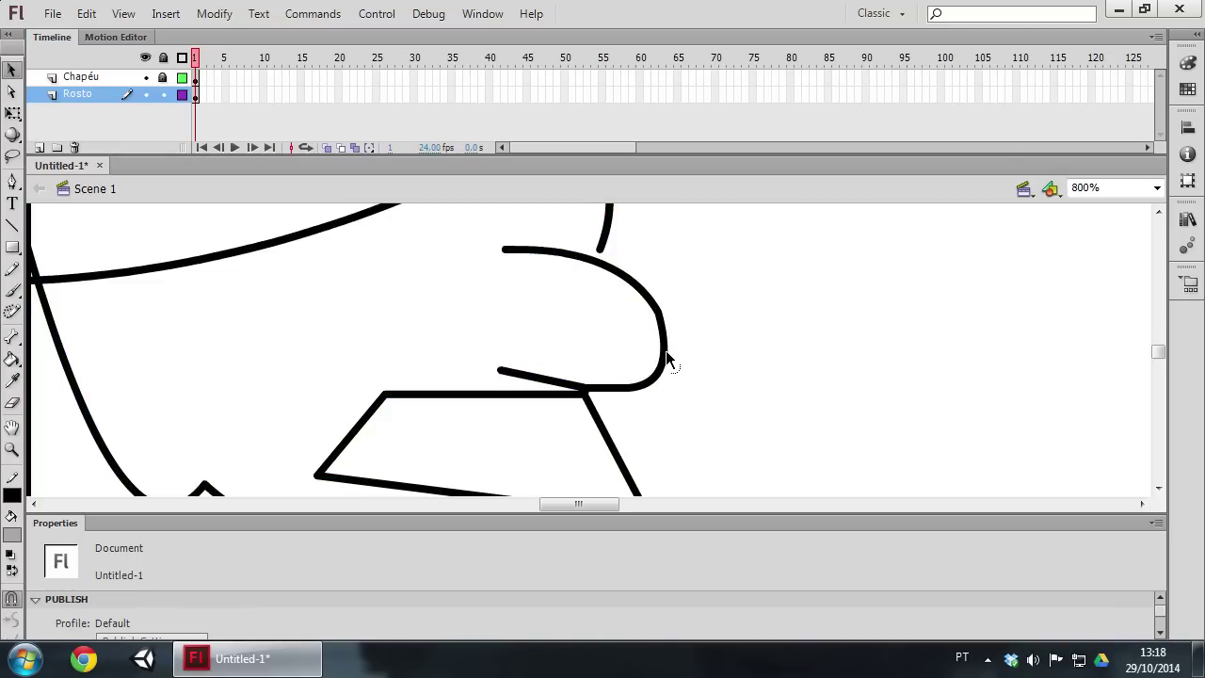
# Select the face outline strokes and zoom out to 200% to see the whole head.
pyautogui.doubleClick(596, 259)
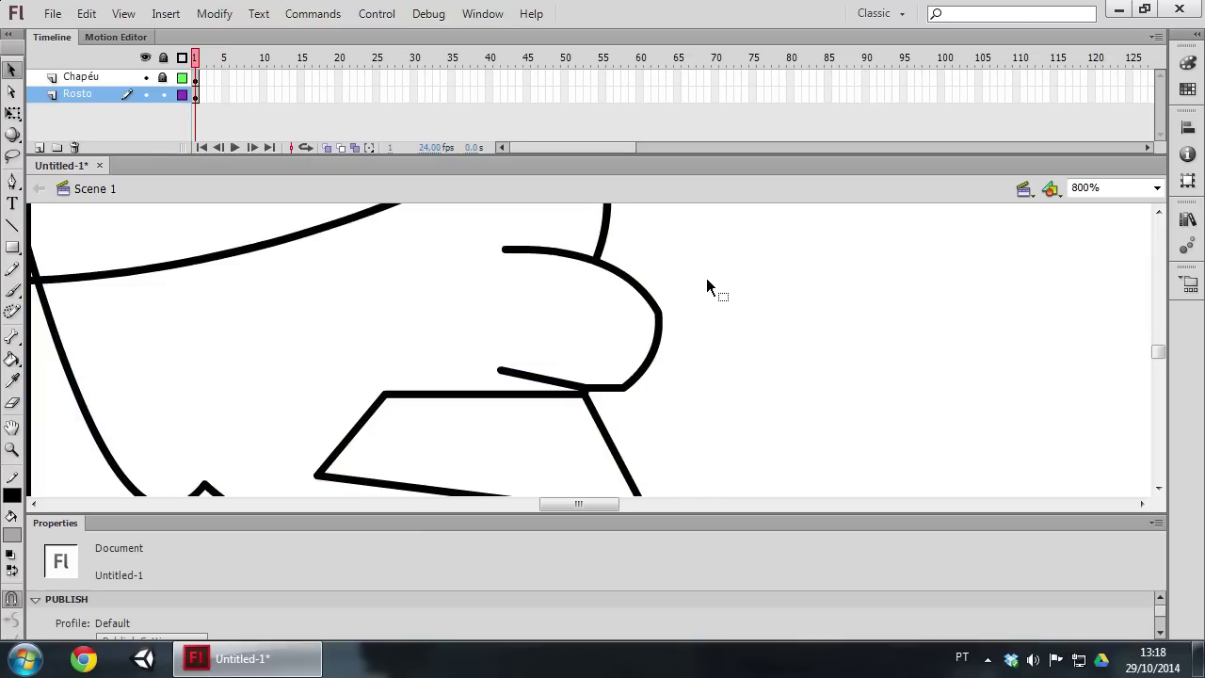
pyautogui.scroll(-2, 701, 281)
pyautogui.scroll(4, 702, 282)
pyautogui.press('alt')
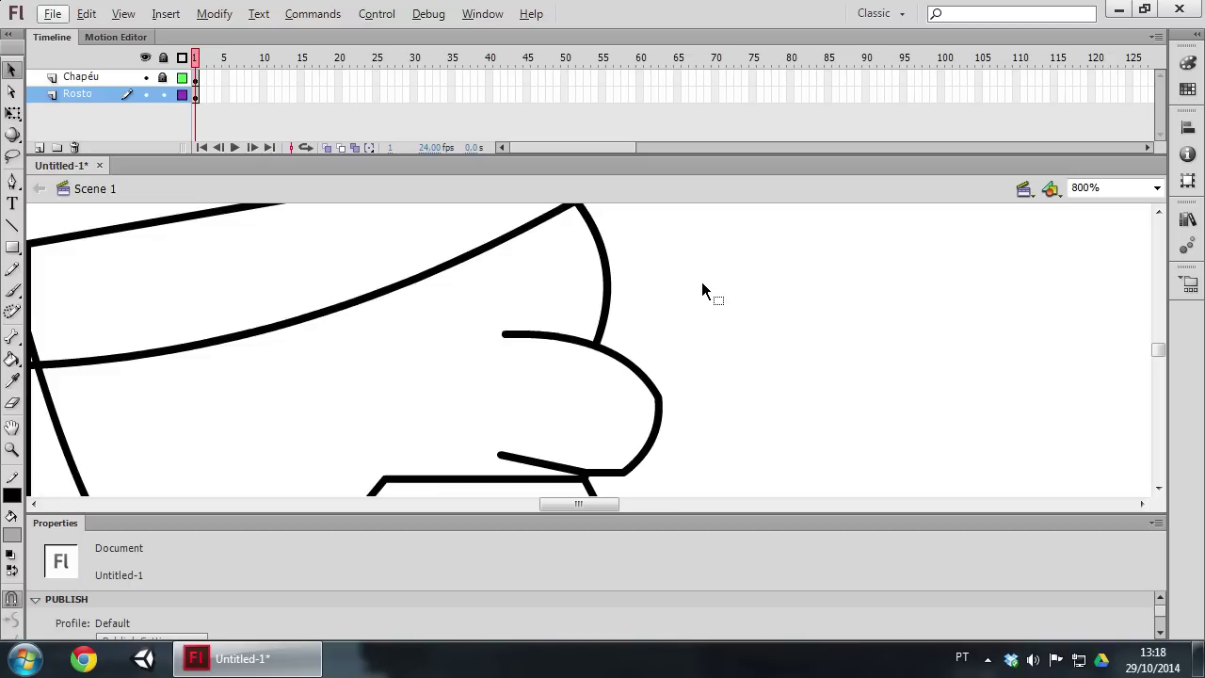
pyautogui.hotkey('ctrl', '-')
pyautogui.hotkey('ctrl', '-')
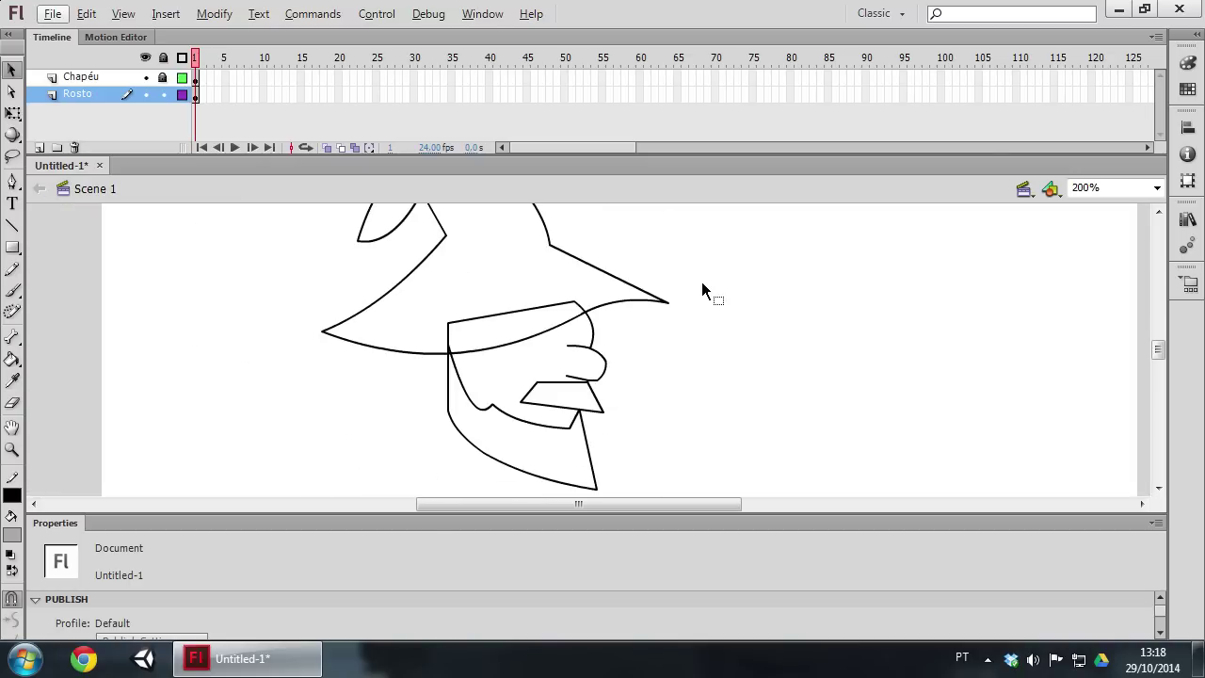
# Zoom in on the nose, bend its top line into a smooth curve, then zoom back out.
pyautogui.doubleClick(587, 335)
pyautogui.click(613, 342)
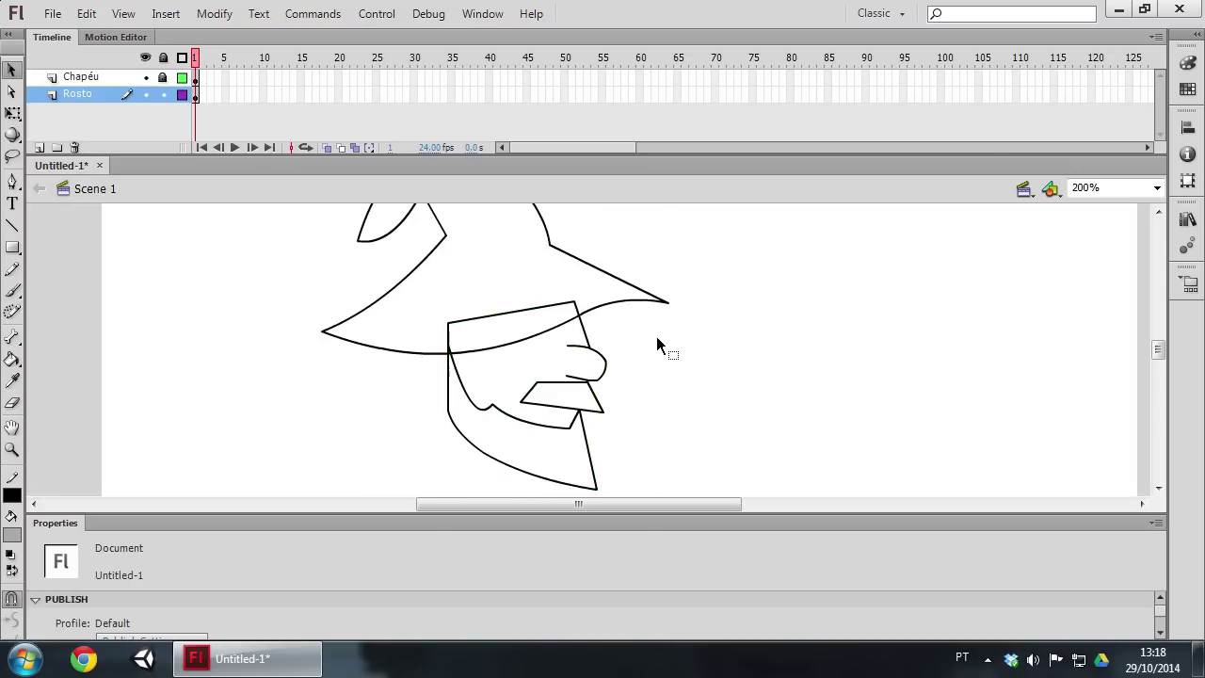
pyautogui.moveTo(595, 357); pyautogui.dragTo(585, 349)
pyautogui.click(12, 449)
pyautogui.click(656, 369)
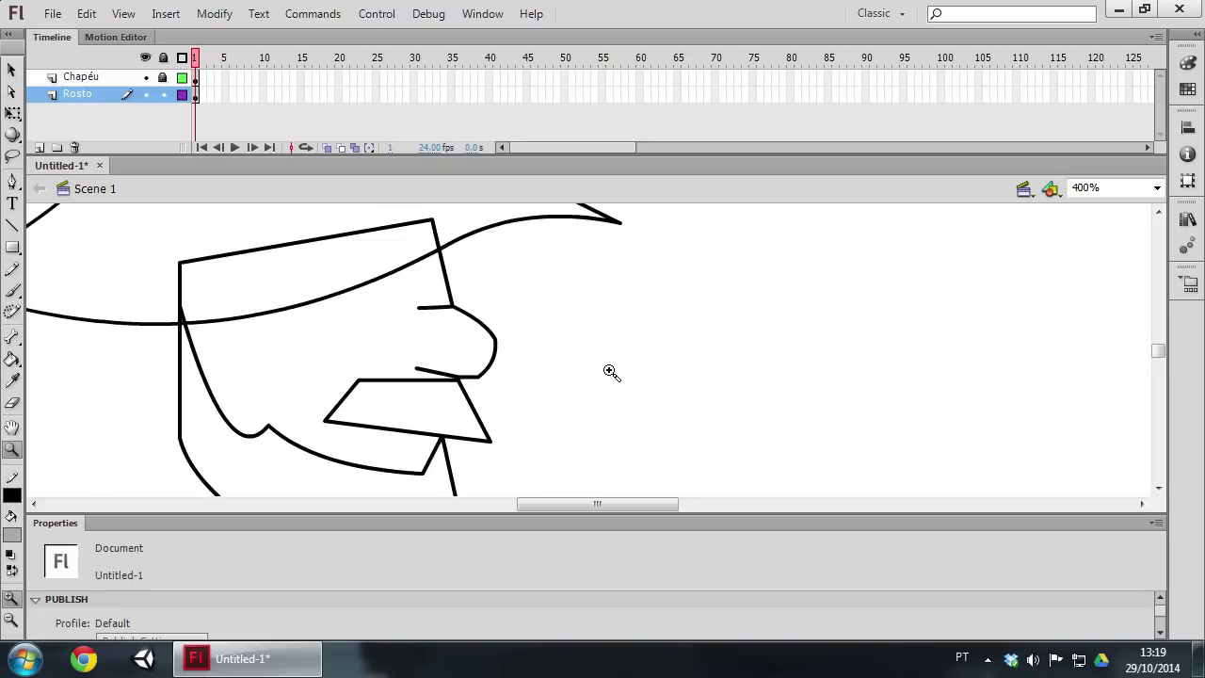
pyautogui.click(393, 330)
pyautogui.click(11, 71)
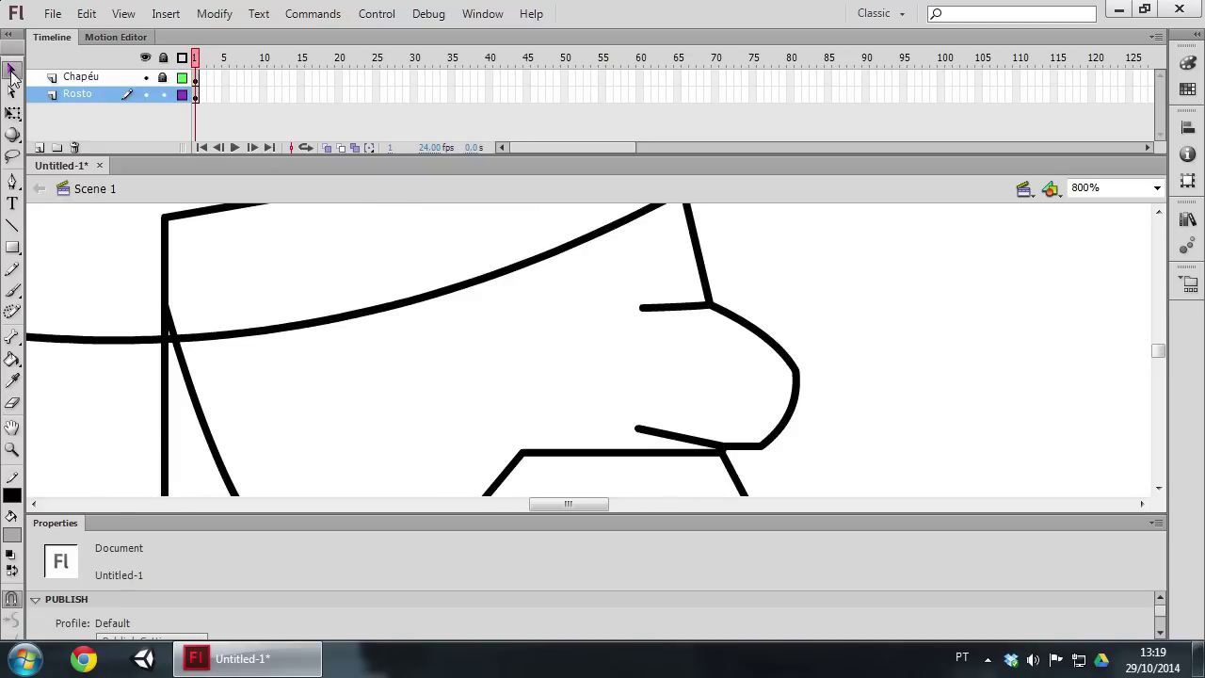
pyautogui.moveTo(676, 305)
pyautogui.mouseDown()
pyautogui.moveTo(723, 307)
pyautogui.moveTo(694, 300)
pyautogui.mouseUp()
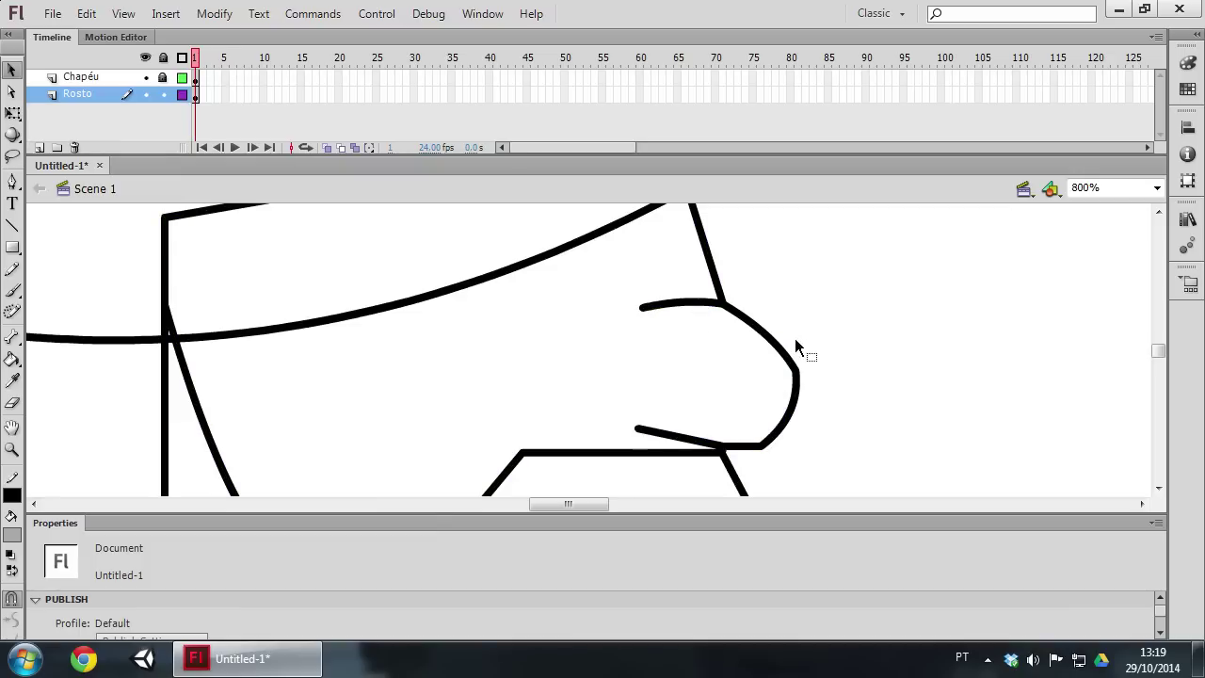
pyautogui.press('alt')
pyautogui.hotkey('ctrl', '-')
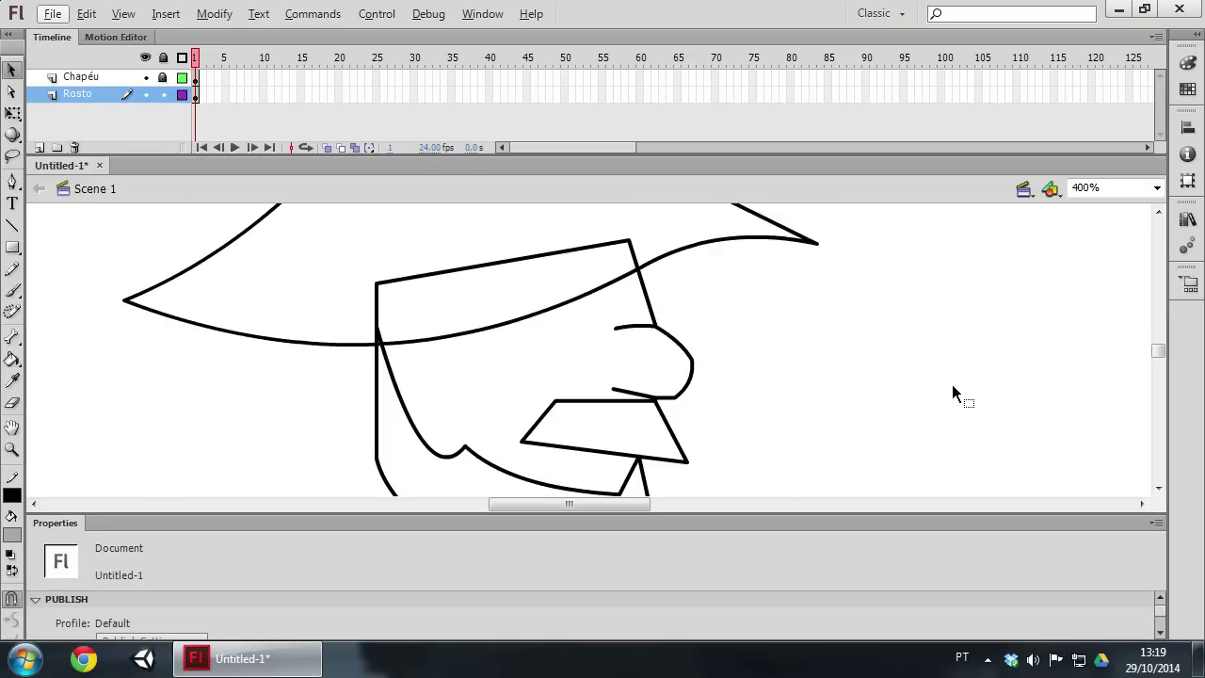
# Draw the eye's edge, arch its top, and reposition its corner points.
pyautogui.click(12, 225)
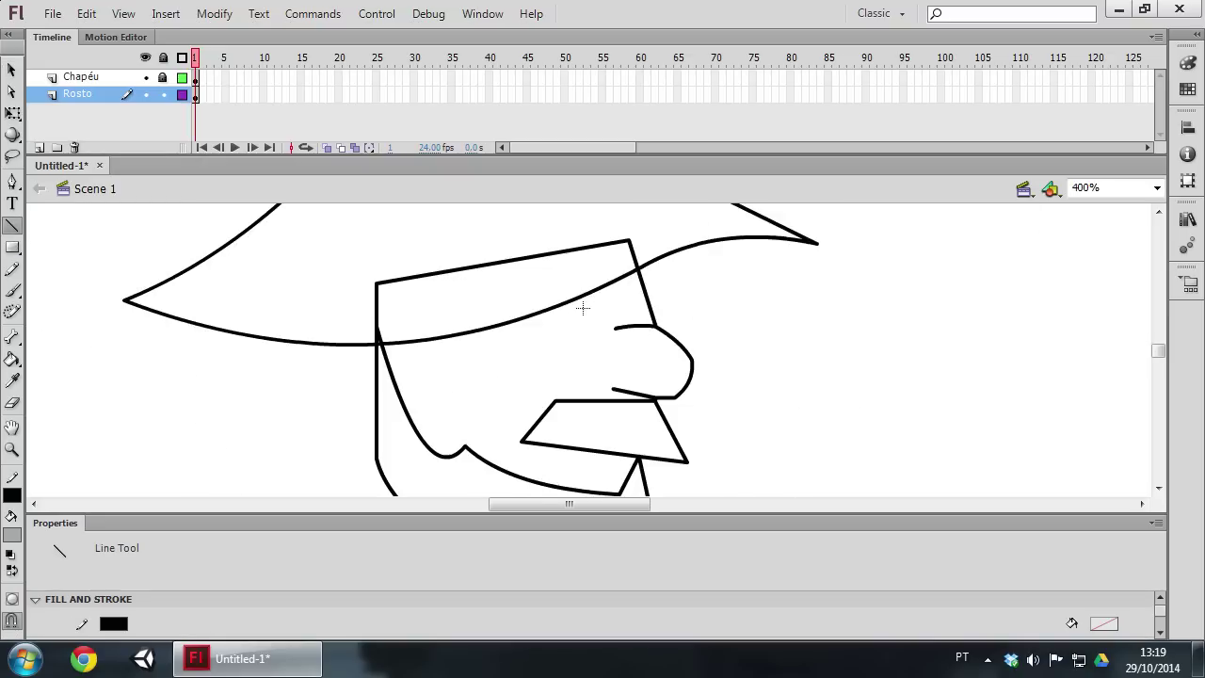
pyautogui.moveTo(572, 299)
pyautogui.mouseDown()
pyautogui.moveTo(491, 299)
pyautogui.moveTo(455, 334)
pyautogui.moveTo(454, 291)
pyautogui.moveTo(544, 276)
pyautogui.moveTo(575, 298)
pyautogui.mouseUp()
pyautogui.click(12, 70)
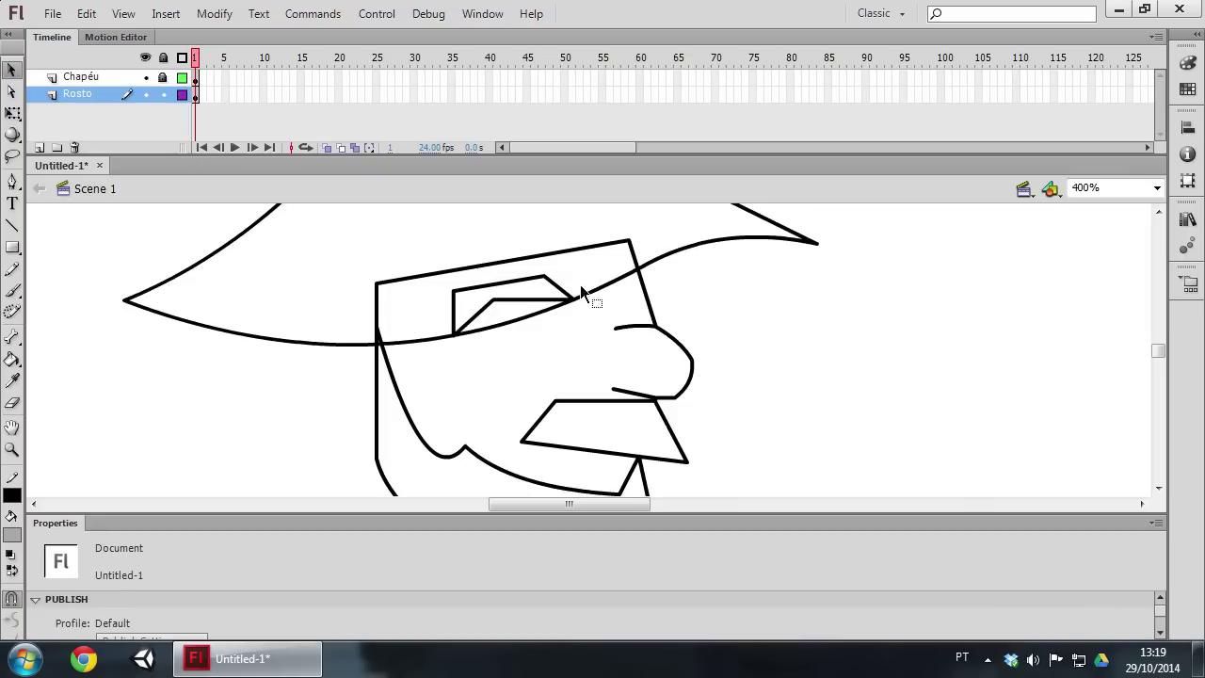
pyautogui.moveTo(505, 280)
pyautogui.mouseDown()
pyautogui.moveTo(488, 317)
pyautogui.moveTo(463, 306)
pyautogui.moveTo(495, 307)
pyautogui.mouseUp()
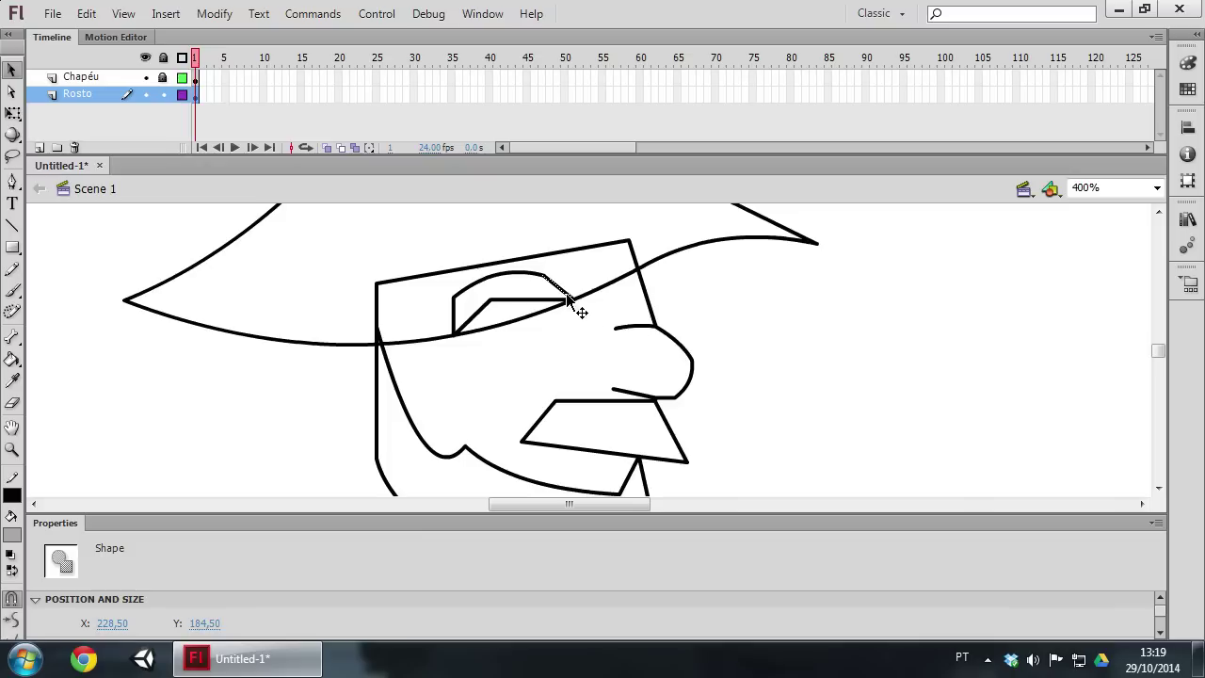
pyautogui.moveTo(574, 303)
pyautogui.mouseDown()
pyautogui.moveTo(581, 320)
pyautogui.moveTo(546, 302)
pyautogui.mouseUp()
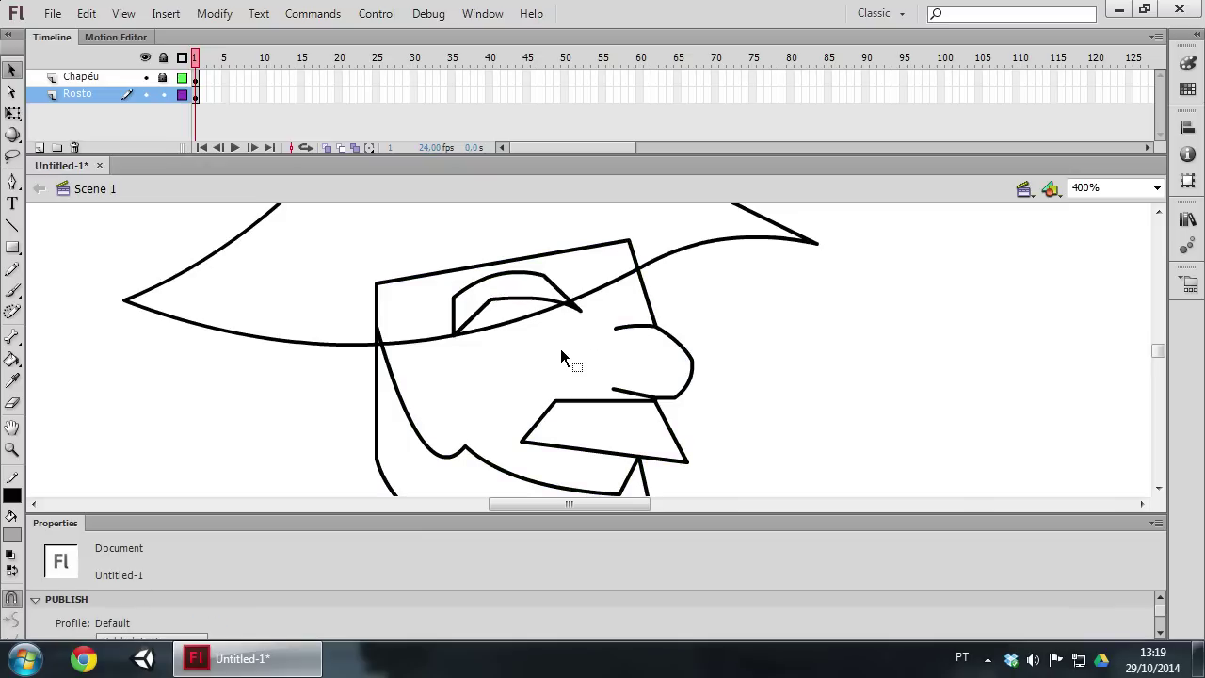
pyautogui.moveTo(455, 300)
pyautogui.mouseDown()
pyautogui.moveTo(465, 308)
pyautogui.moveTo(463, 294)
pyautogui.mouseUp()
# Draw a short line near the top of the nose.
pyautogui.scroll(3, 590, 356)
pyautogui.scroll(-3, 658, 356)
pyautogui.scroll(-2, 711, 356)
pyautogui.scroll(4, 711, 356)
pyautogui.scroll(-2, 711, 356)
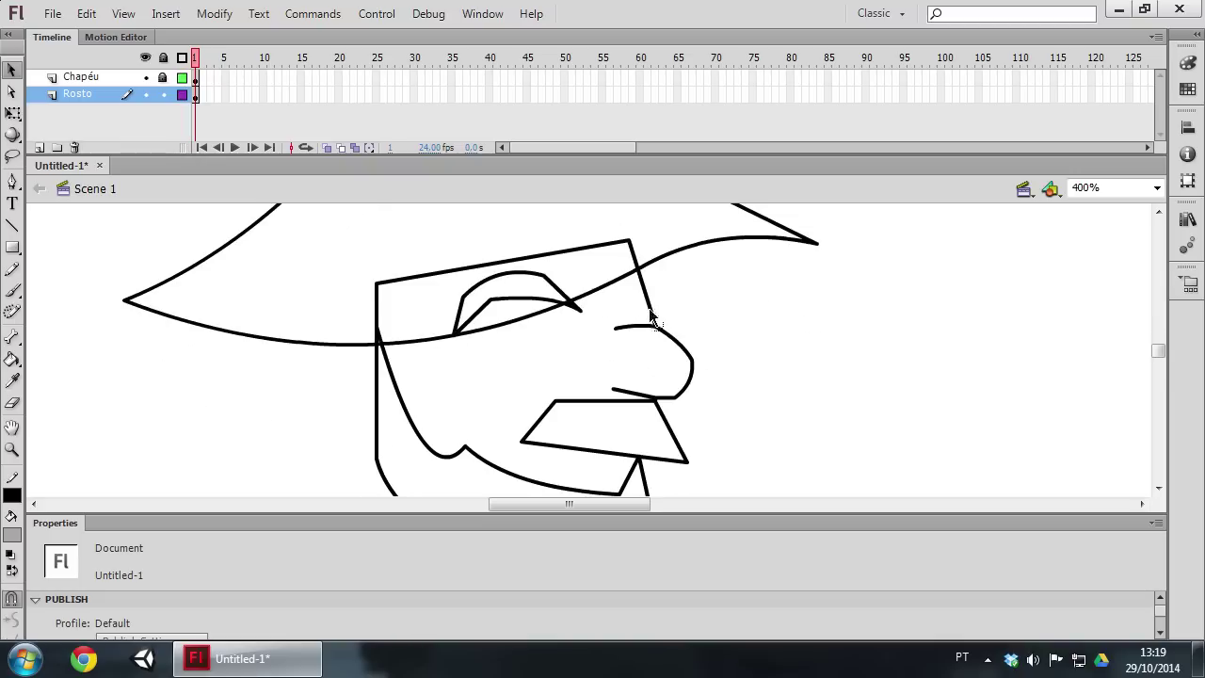
pyautogui.click(12, 225)
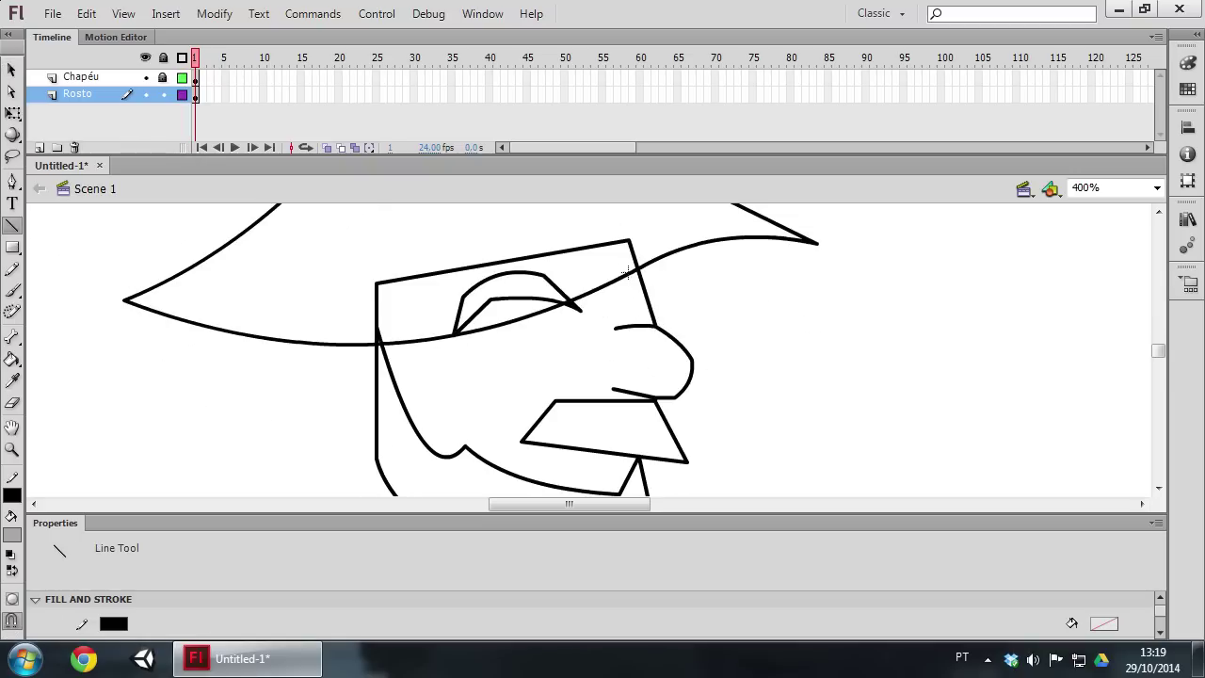
pyautogui.moveTo(612, 290)
pyautogui.mouseDown()
pyautogui.moveTo(611, 265)
pyautogui.moveTo(636, 264)
pyautogui.mouseUp()
# Zoom in and out on the face, then hide the hat layer.
pyautogui.click(11, 449)
pyautogui.click(715, 340)
pyautogui.scroll(3, 151, 260)
pyautogui.scroll(-3, 156, 273)
pyautogui.keyDown('alt'); pyautogui.click(157, 286); pyautogui.keyUp('alt')
pyautogui.scroll(3, 793, 358)
pyautogui.scroll(-3, 793, 357)
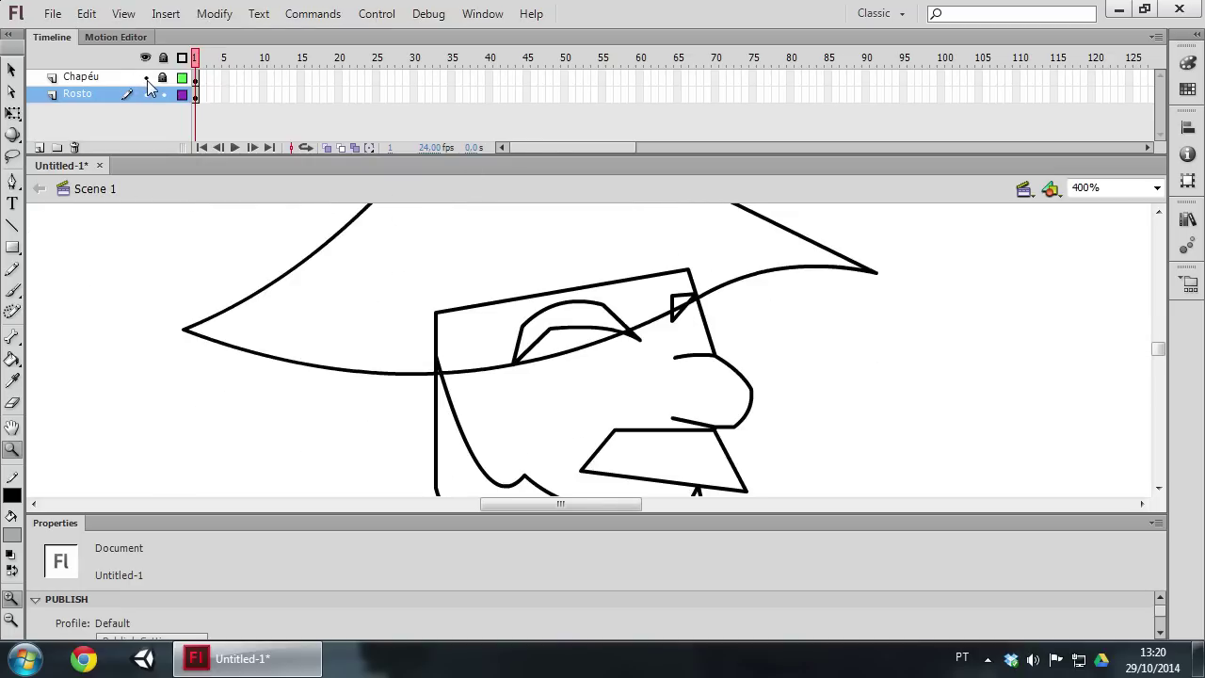
pyautogui.click(146, 77)
# Curve the eyebrow's lower edge and the eye's diagonal line.
pyautogui.click(13, 68)
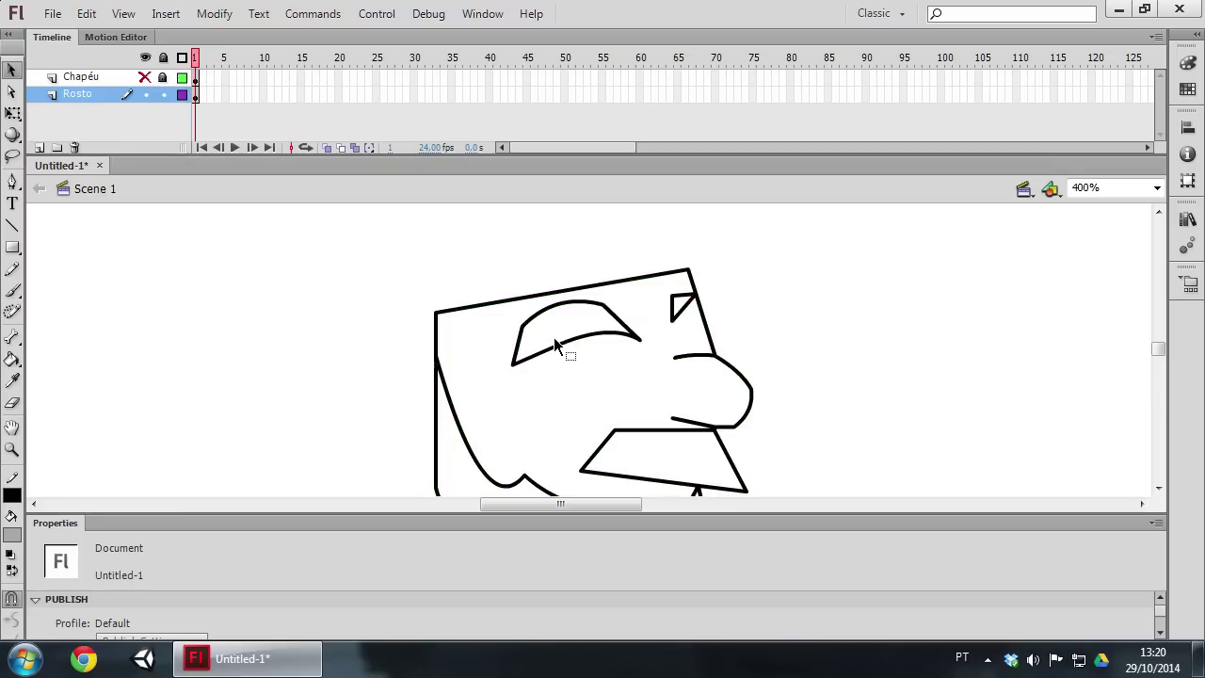
pyautogui.moveTo(562, 341)
pyautogui.mouseDown()
pyautogui.moveTo(558, 323)
pyautogui.moveTo(576, 339)
pyautogui.moveTo(553, 335)
pyautogui.mouseUp()
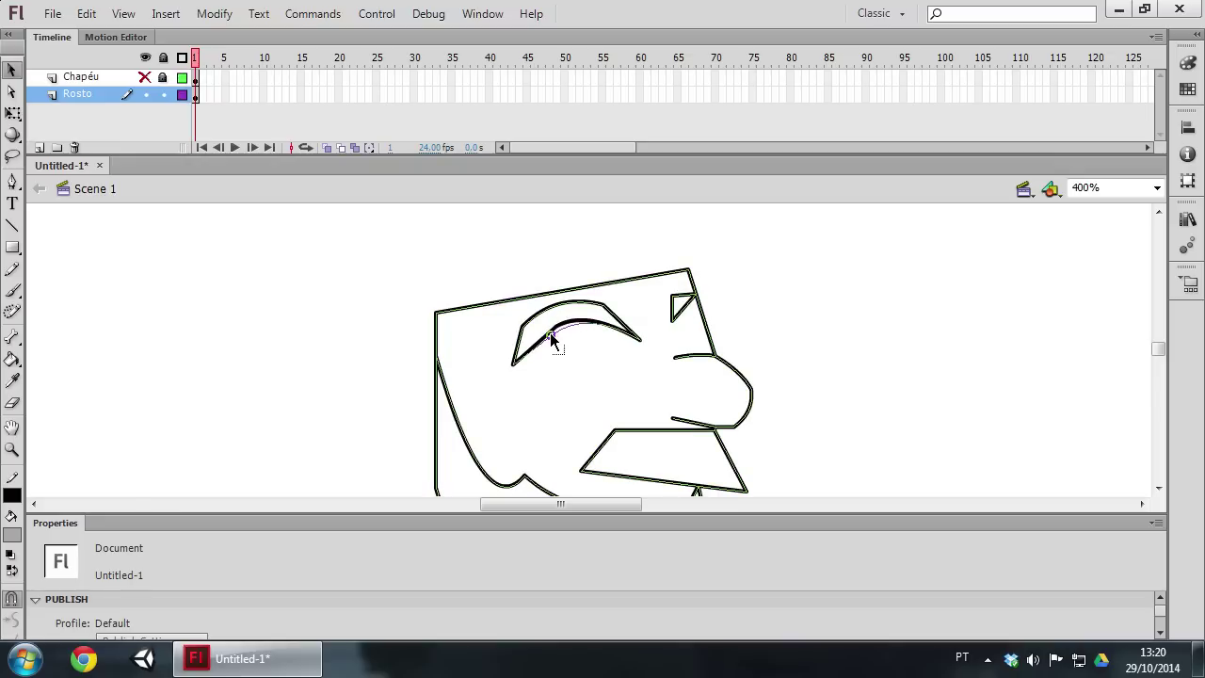
pyautogui.moveTo(681, 311)
pyautogui.mouseDown()
pyautogui.moveTo(665, 307)
pyautogui.moveTo(688, 296)
pyautogui.moveTo(702, 311)
pyautogui.moveTo(687, 291)
pyautogui.moveTo(665, 323)
pyautogui.moveTo(629, 318)
pyautogui.mouseUp()
# Draw the straight strokes of the closed, squinting eye beneath the arch.
pyautogui.scroll(-3, 705, 424)
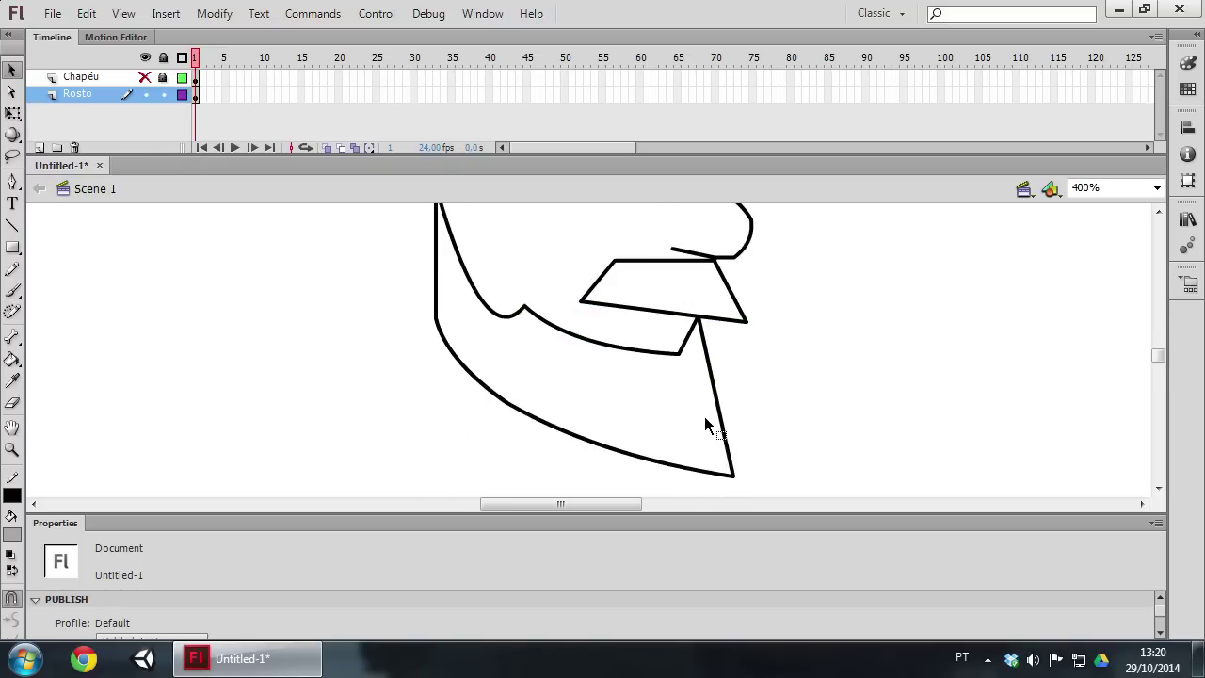
pyautogui.scroll(2, 705, 425)
pyautogui.click(12, 225)
pyautogui.moveTo(621, 281)
pyautogui.mouseDown()
pyautogui.moveTo(572, 281)
pyautogui.moveTo(589, 306)
pyautogui.moveTo(555, 281)
pyautogui.mouseUp()
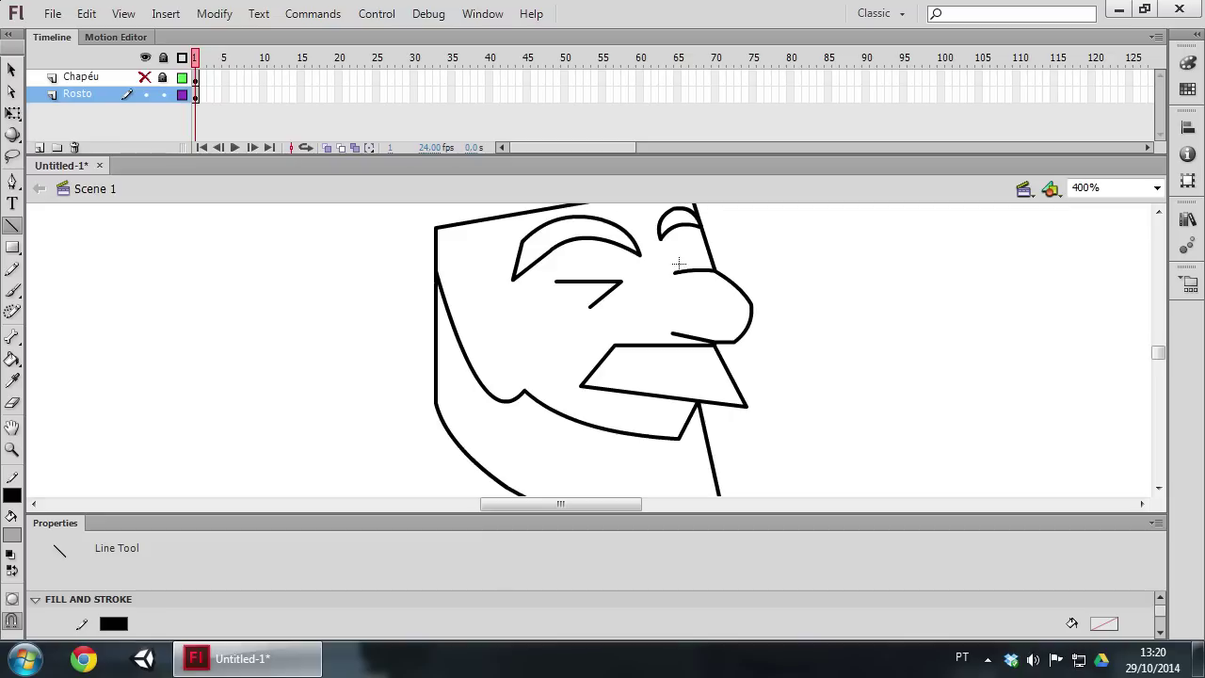
# Draw a short crease line at the top of the nose.
pyautogui.moveTo(681, 256)
pyautogui.mouseDown()
pyautogui.moveTo(708, 250)
pyautogui.moveTo(697, 270)
pyautogui.mouseUp()
pyautogui.click(12, 70)
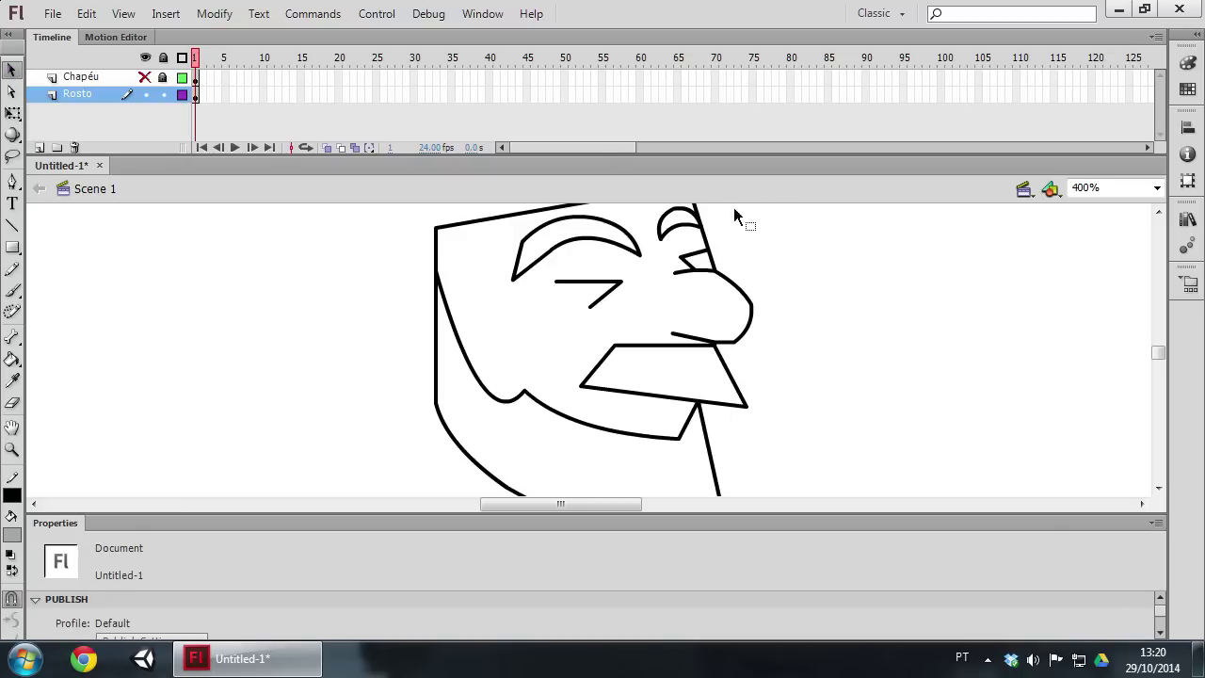
pyautogui.doubleClick(680, 267)
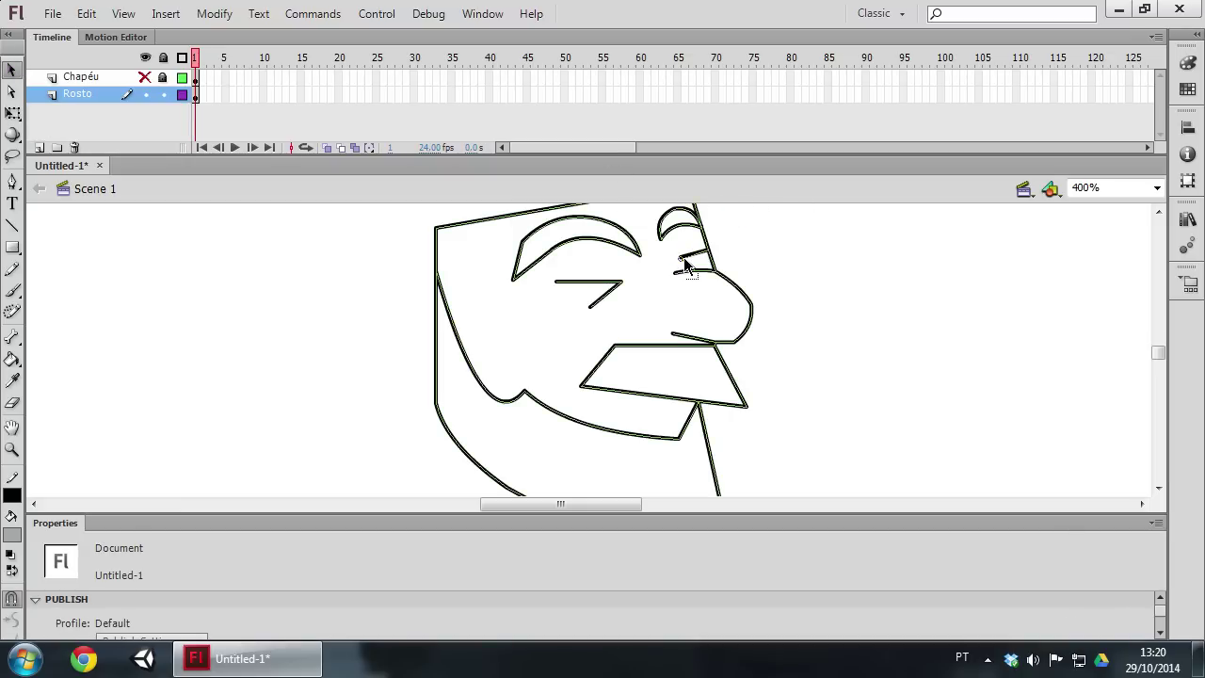
pyautogui.click(805, 301)
# Show the Chapéu hat layer again.
pyautogui.scroll(2, 730, 359)
pyautogui.scroll(-3, 730, 358)
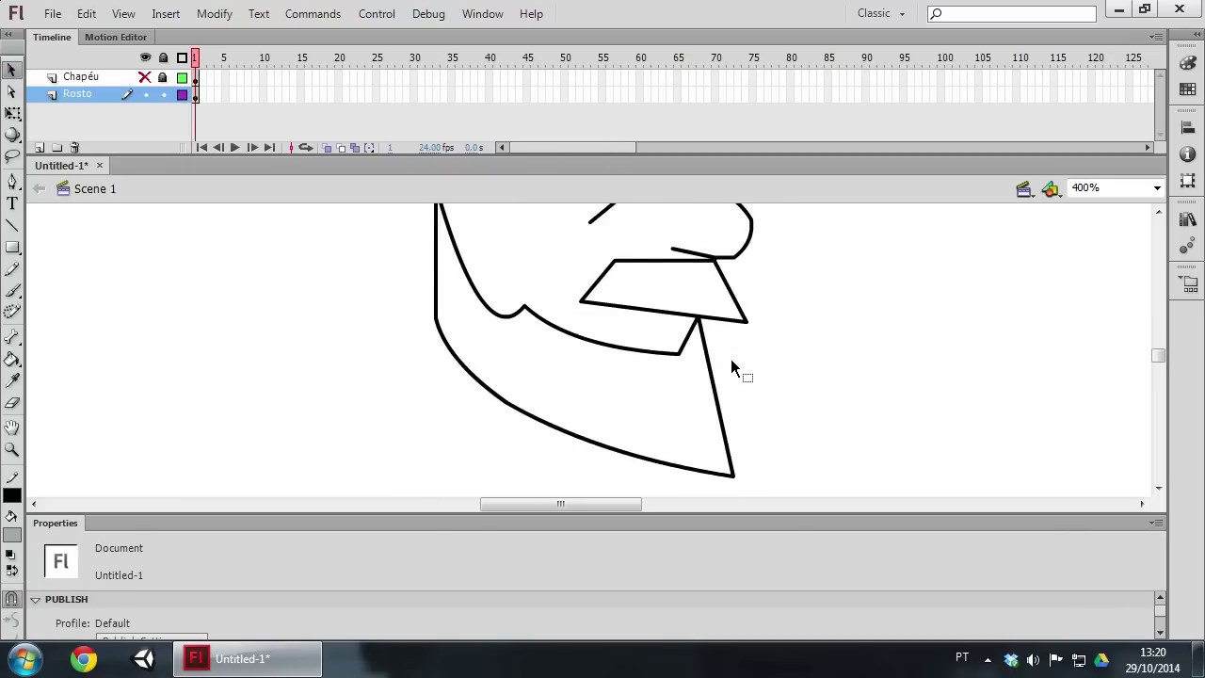
pyautogui.scroll(1, 731, 358)
pyautogui.click(144, 76)
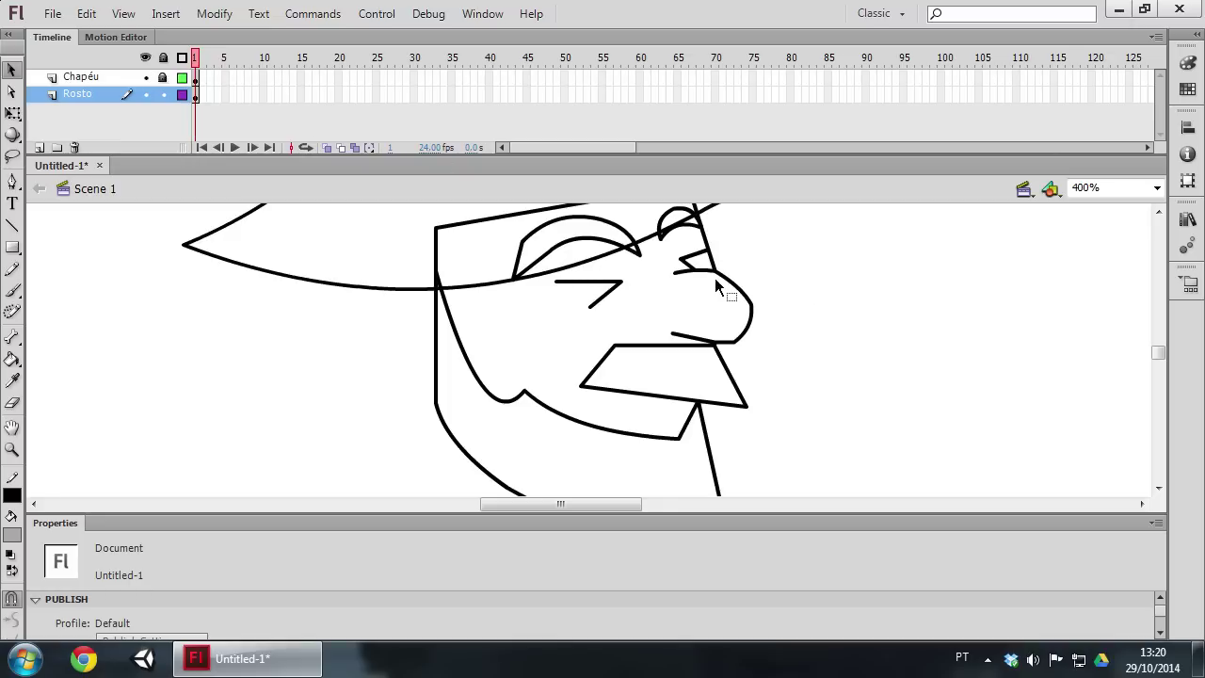
# At 1600% with snapping off, pull the mark's lower line end free, then re-enable snapping.
pyautogui.click(12, 449)
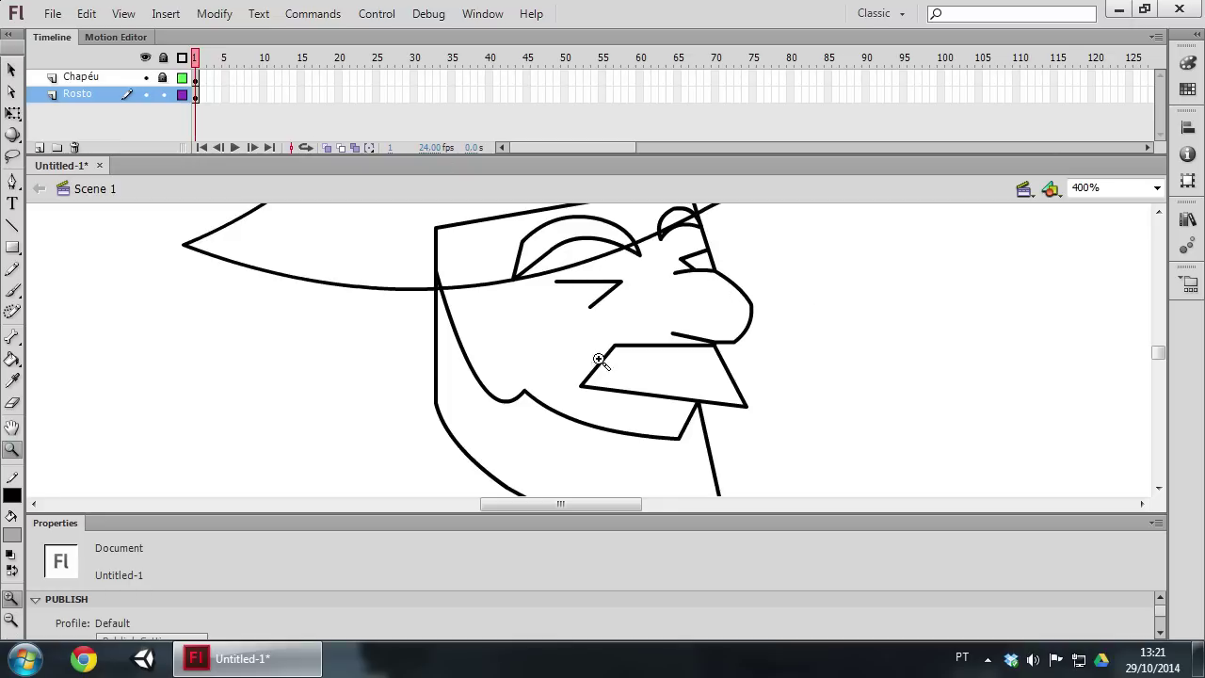
pyautogui.click(708, 273)
pyautogui.click(618, 373)
pyautogui.click(11, 70)
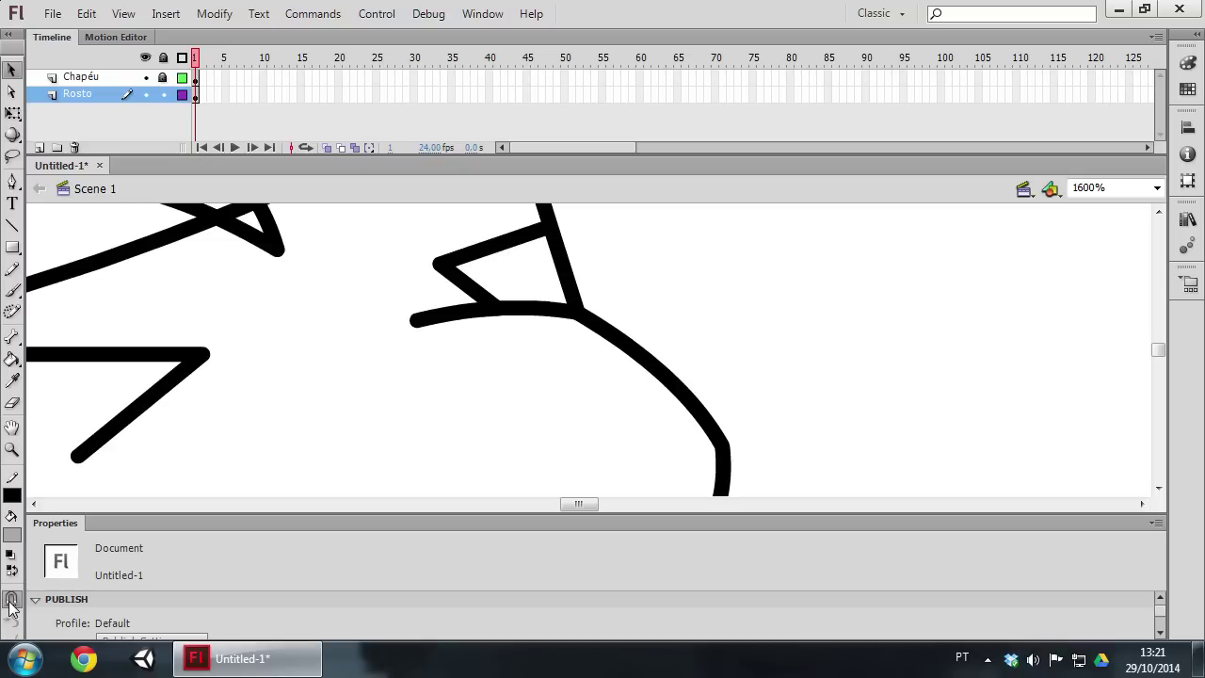
pyautogui.click(11, 600)
pyautogui.moveTo(487, 292)
pyautogui.mouseDown()
pyautogui.moveTo(463, 290)
pyautogui.moveTo(503, 279)
pyautogui.mouseUp()
pyautogui.click(10, 600)
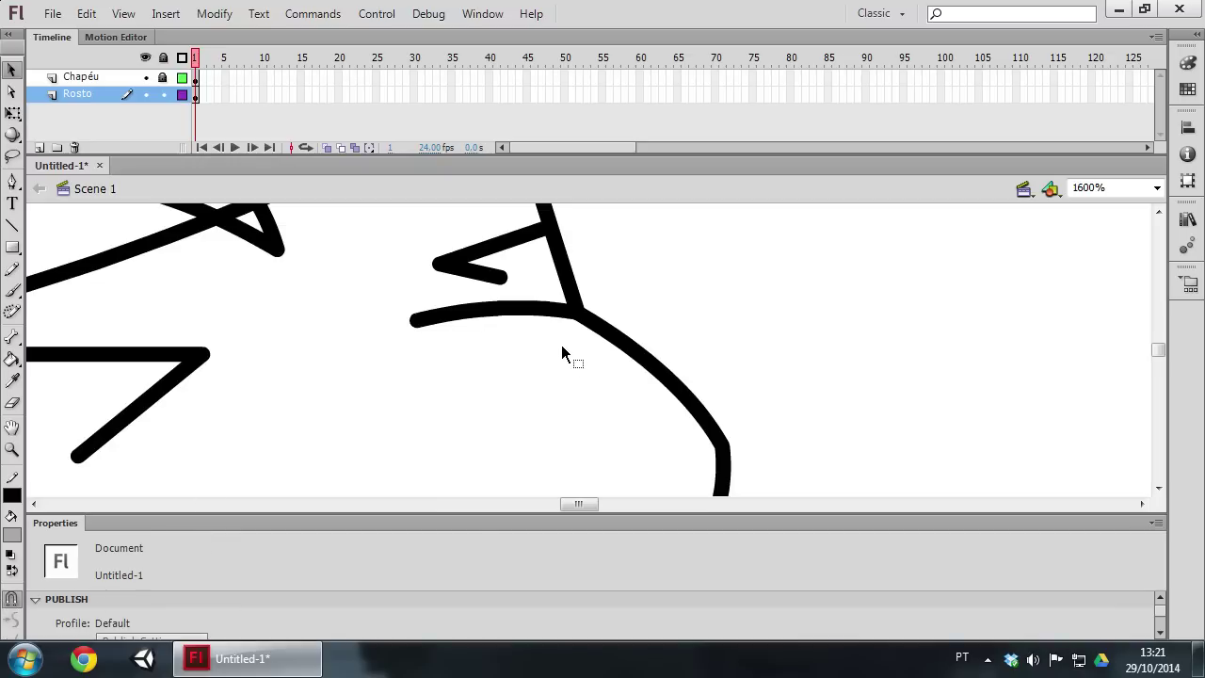
# Zoom out to the whole drawing, then enlarge the view of the head.
pyautogui.hotkey('ctrl', '-')
pyautogui.hotkey('ctrl', '-')
pyautogui.scroll(-2, 561, 344)
pyautogui.scroll(1, 561, 345)
pyautogui.hotkey('ctrl', '-')
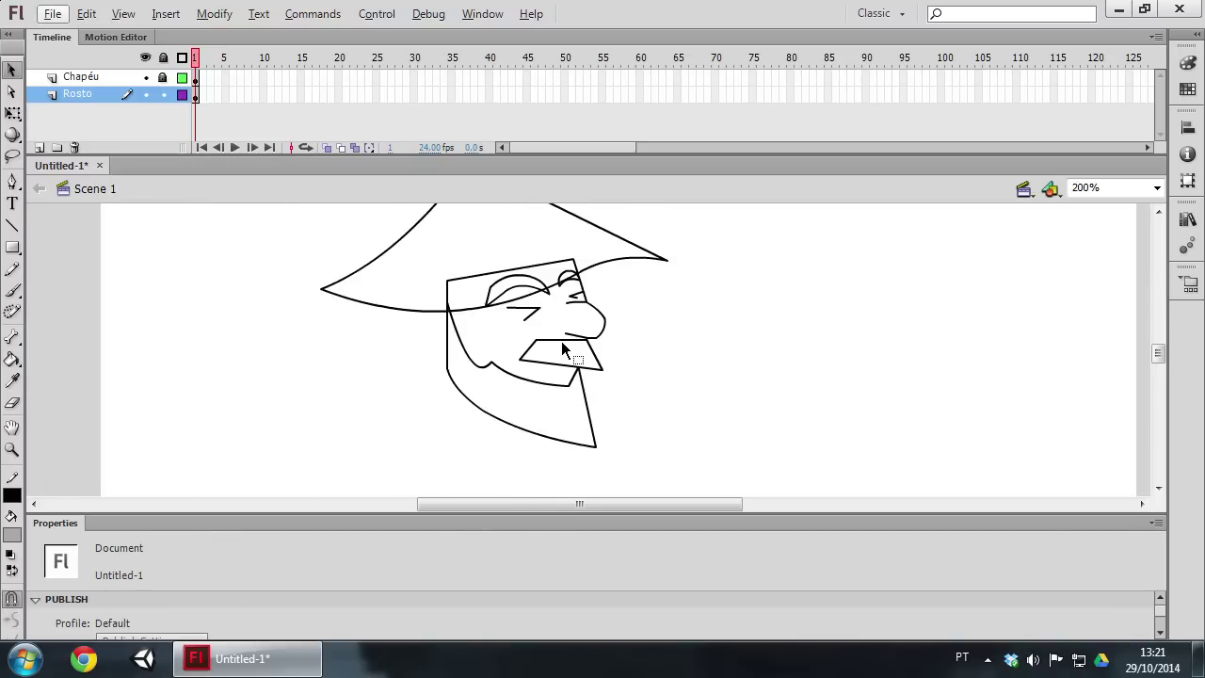
pyautogui.hotkey('ctrl', '-')
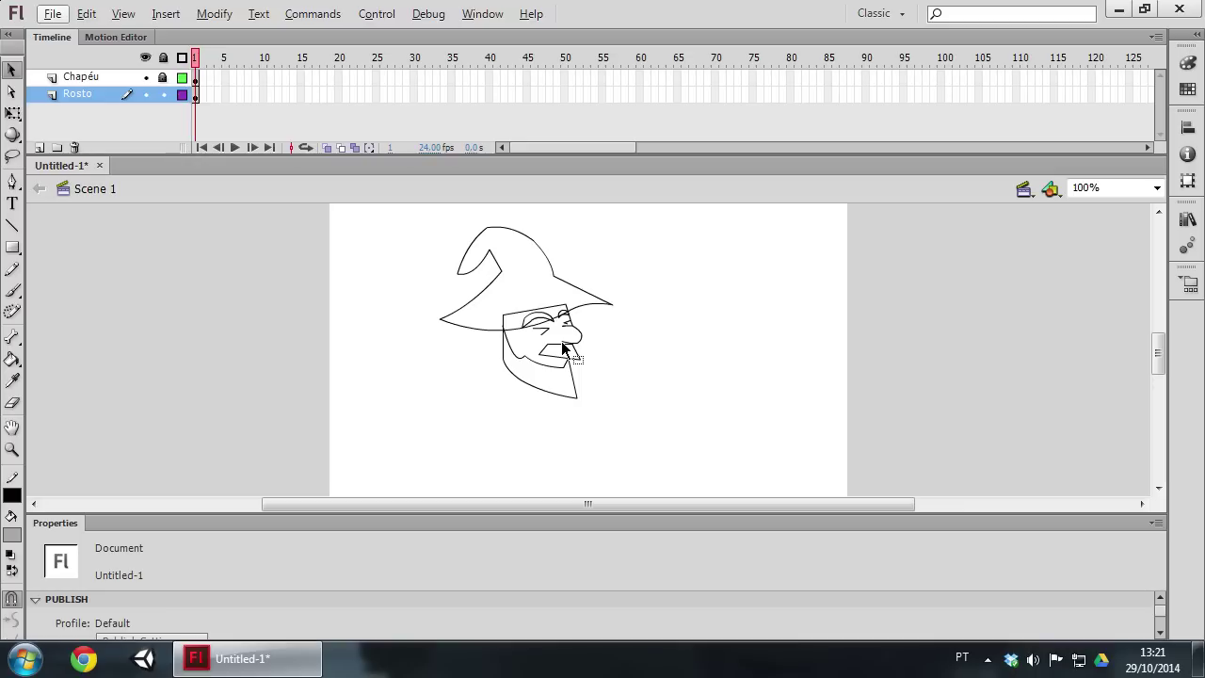
pyautogui.hotkey('ctrl', '=')
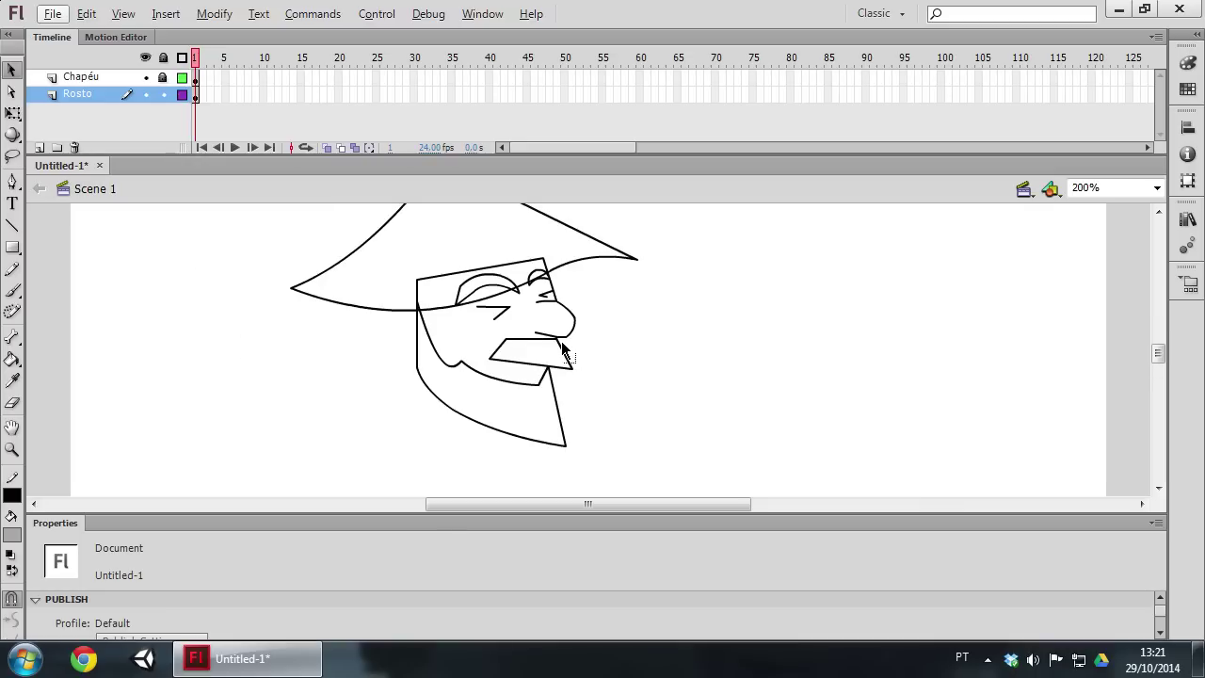
# Draw a line from the back of the face forming the pointed flap below the brim.
pyautogui.click(12, 225)
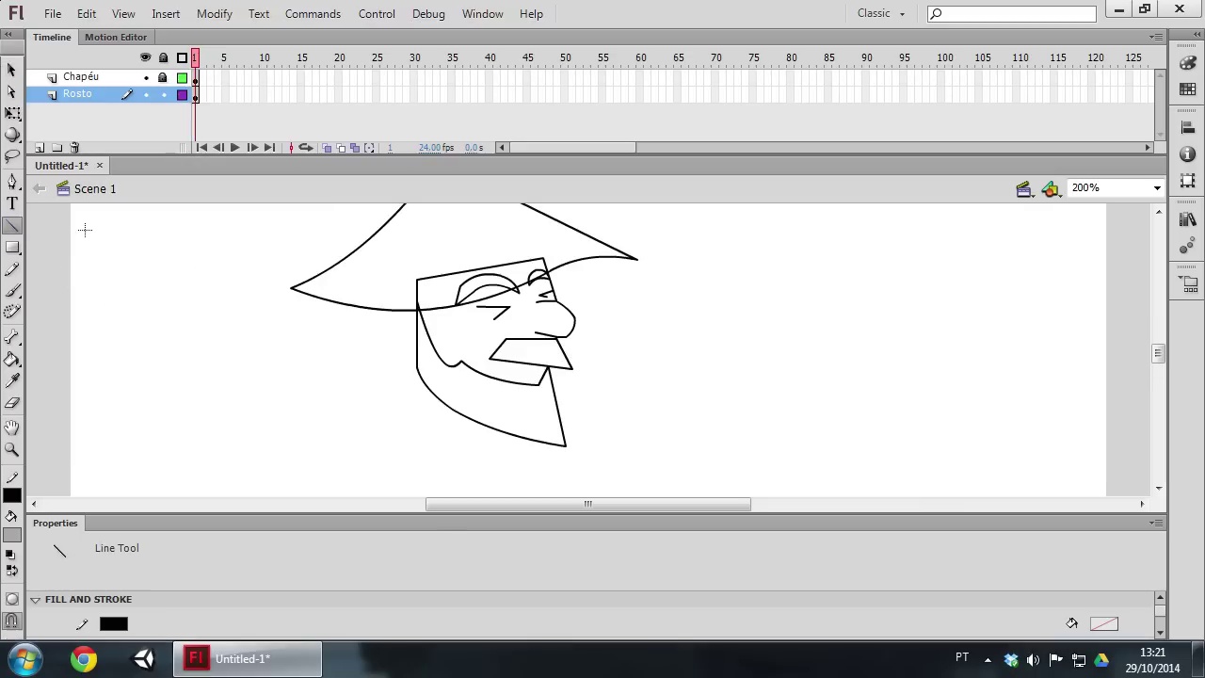
pyautogui.moveTo(415, 364)
pyautogui.mouseDown()
pyautogui.moveTo(416, 417)
pyautogui.moveTo(372, 360)
pyautogui.moveTo(417, 279)
pyautogui.mouseUp()
pyautogui.scroll(2, 588, 403)
pyautogui.scroll(-4, 588, 403)
pyautogui.scroll(2, 588, 403)
pyautogui.scroll(2, 588, 402)
pyautogui.scroll(-2, 588, 402)
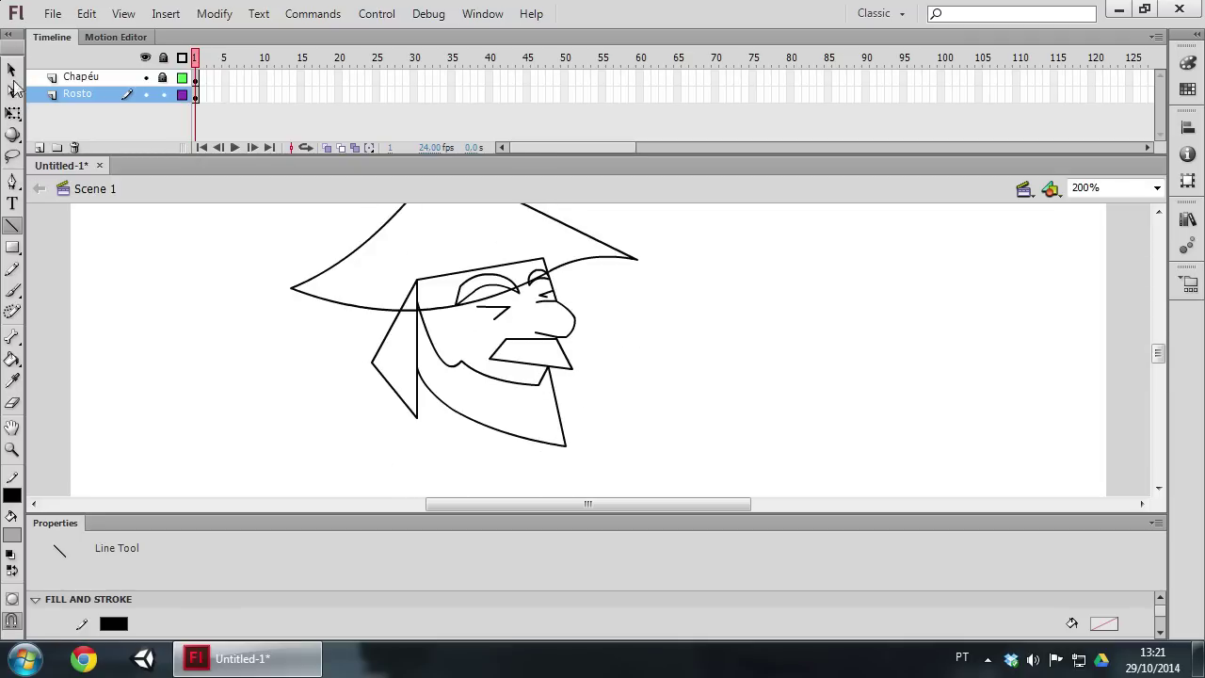
# Select the connected face strokes, then clear the selection.
pyautogui.click(12, 69)
pyautogui.doubleClick(394, 394)
pyautogui.click(489, 400)
pyautogui.scroll(4, 797, 370)
pyautogui.scroll(-6, 797, 370)
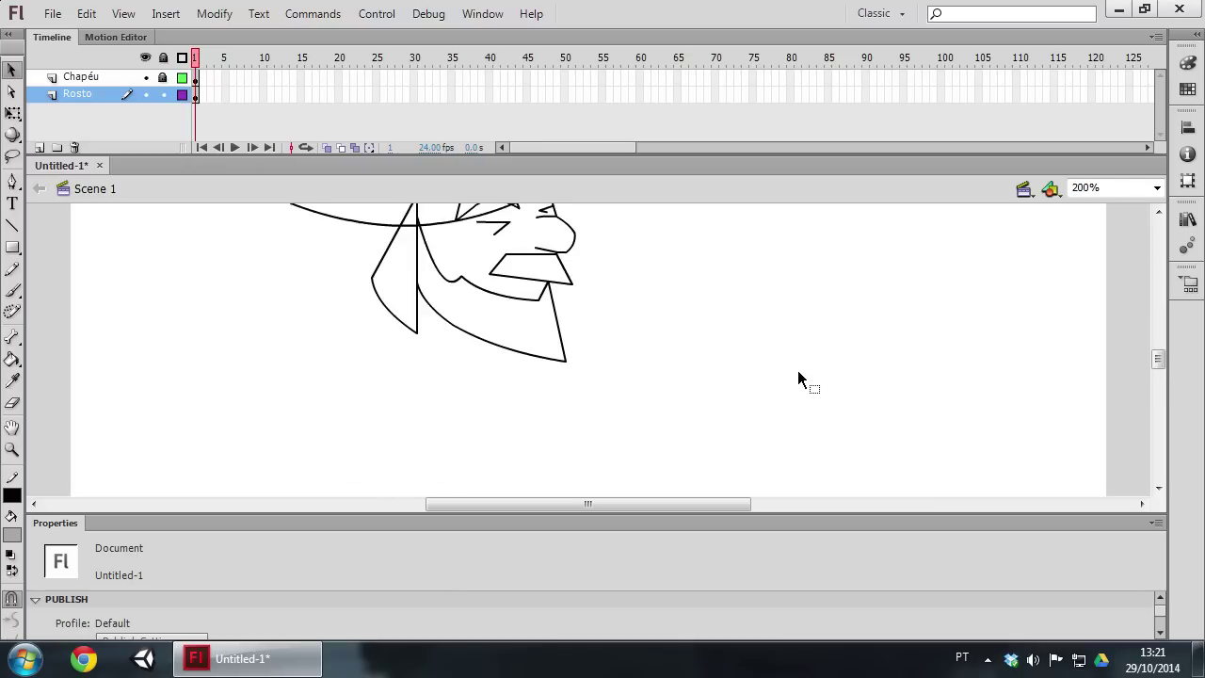
pyautogui.scroll(4, 781, 372)
pyautogui.scroll(-2, 719, 356)
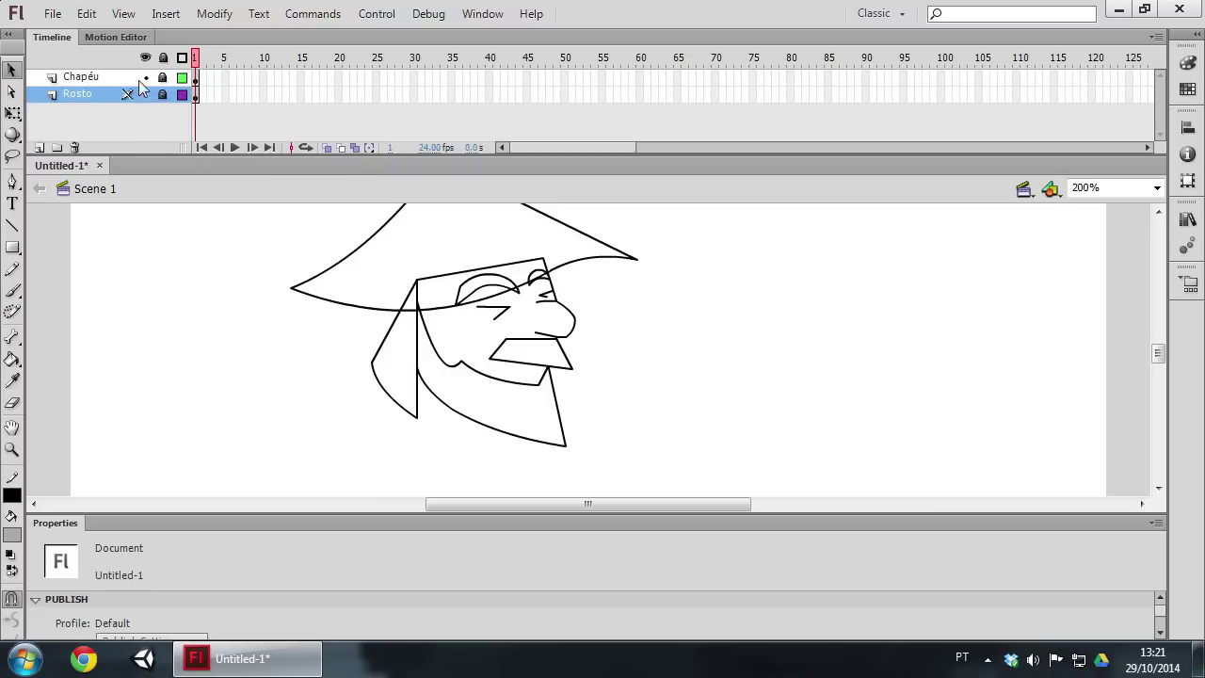
# Create a layer named Corpo and drag it below Rosto at the bottom.
pyautogui.click(39, 147)
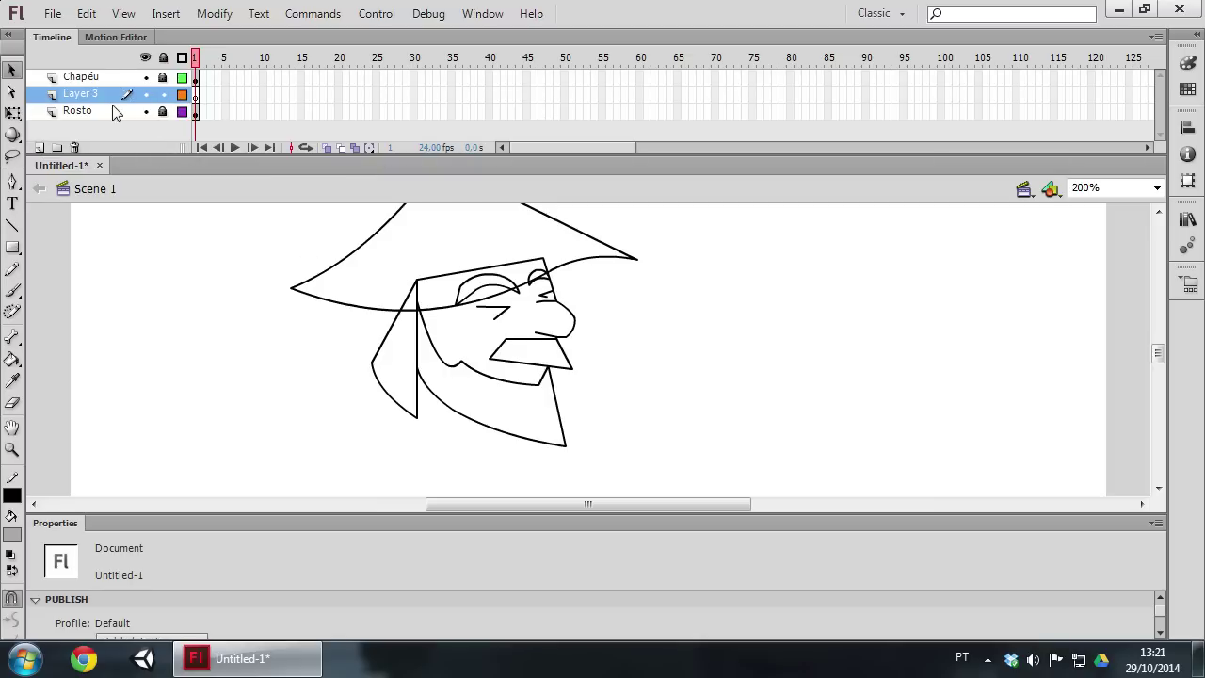
pyautogui.doubleClick(85, 94)
pyautogui.write('Corpo')
pyautogui.press('Return')
pyautogui.moveTo(92, 100); pyautogui.dragTo(93, 123)
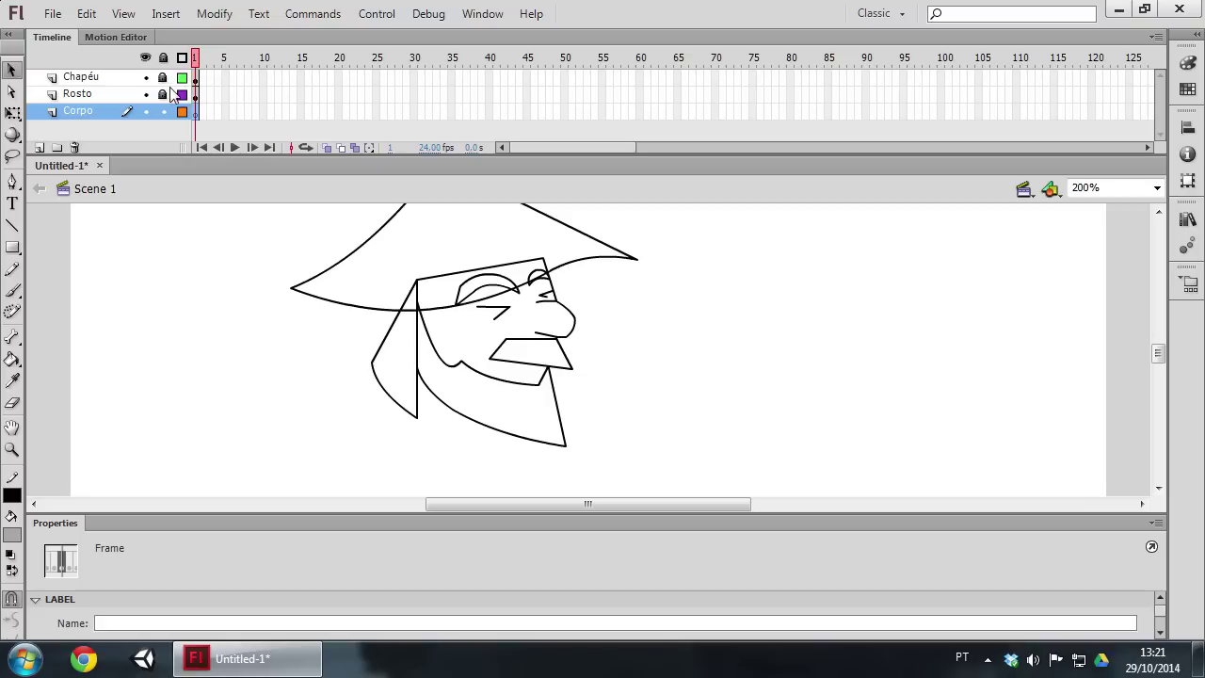
pyautogui.click(503, 374)
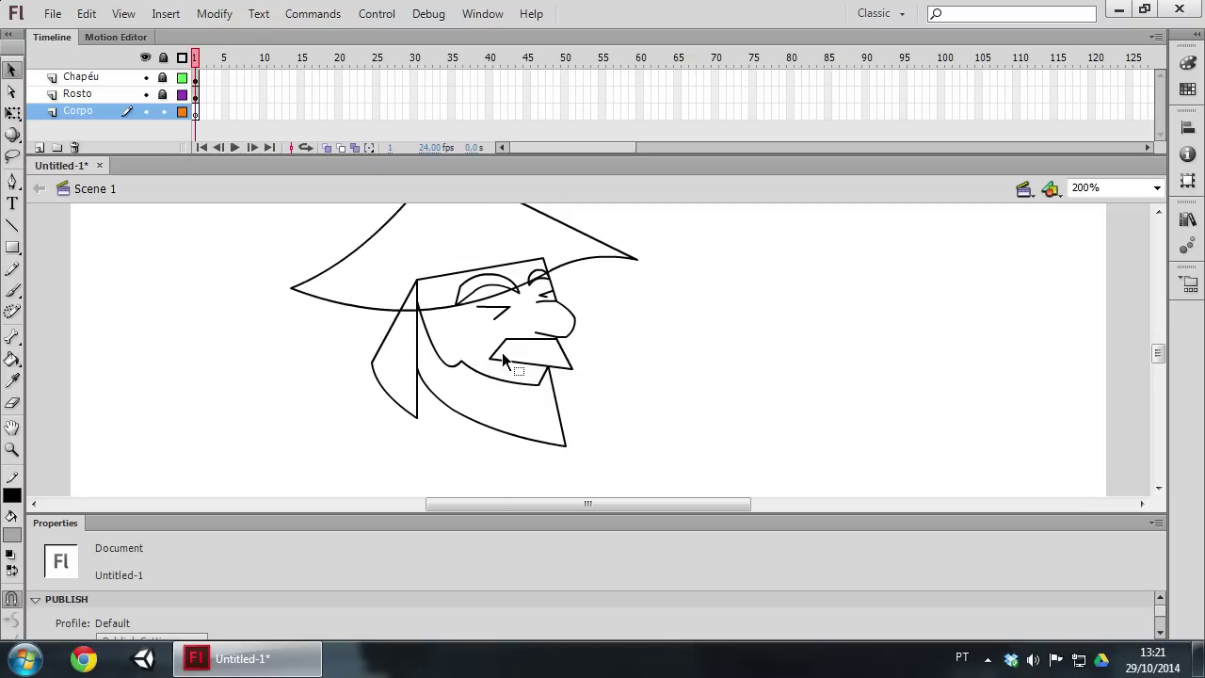
# At 100% zoom, draw three connected robe lines under the beard and nudge the bottom-right corner.
pyautogui.scroll(-3, 513, 363)
pyautogui.click(12, 225)
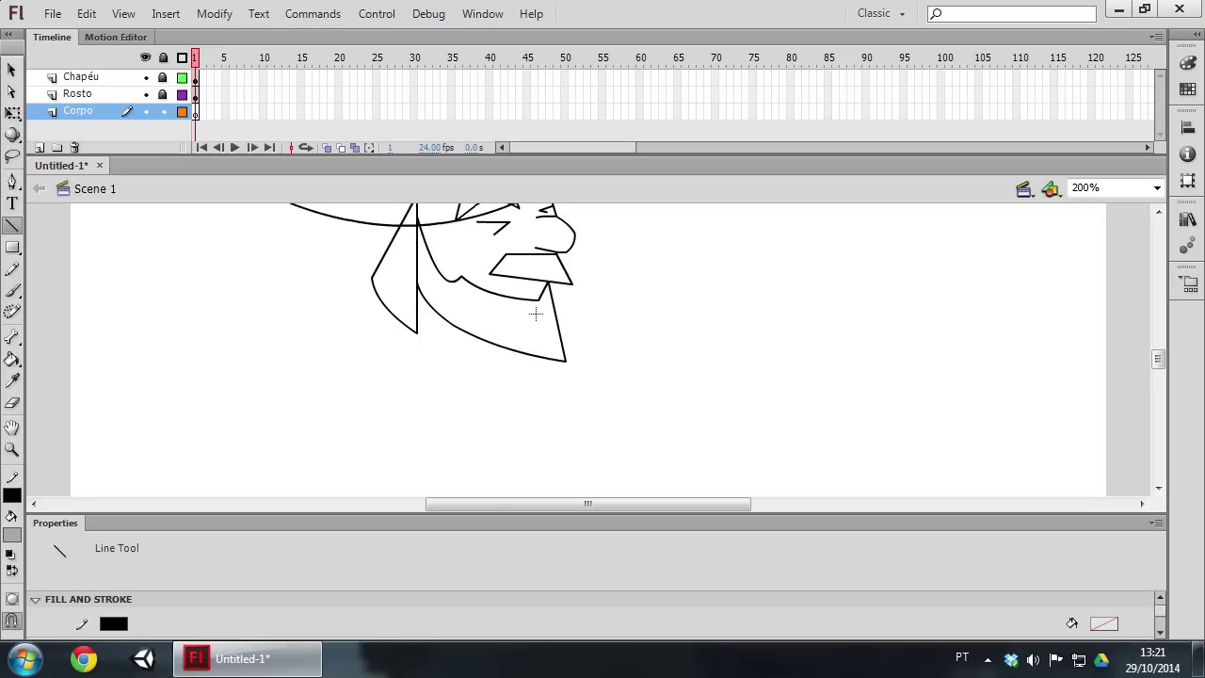
pyautogui.hotkey('ctrl', '-')
pyautogui.hotkey('ctrl', '-')
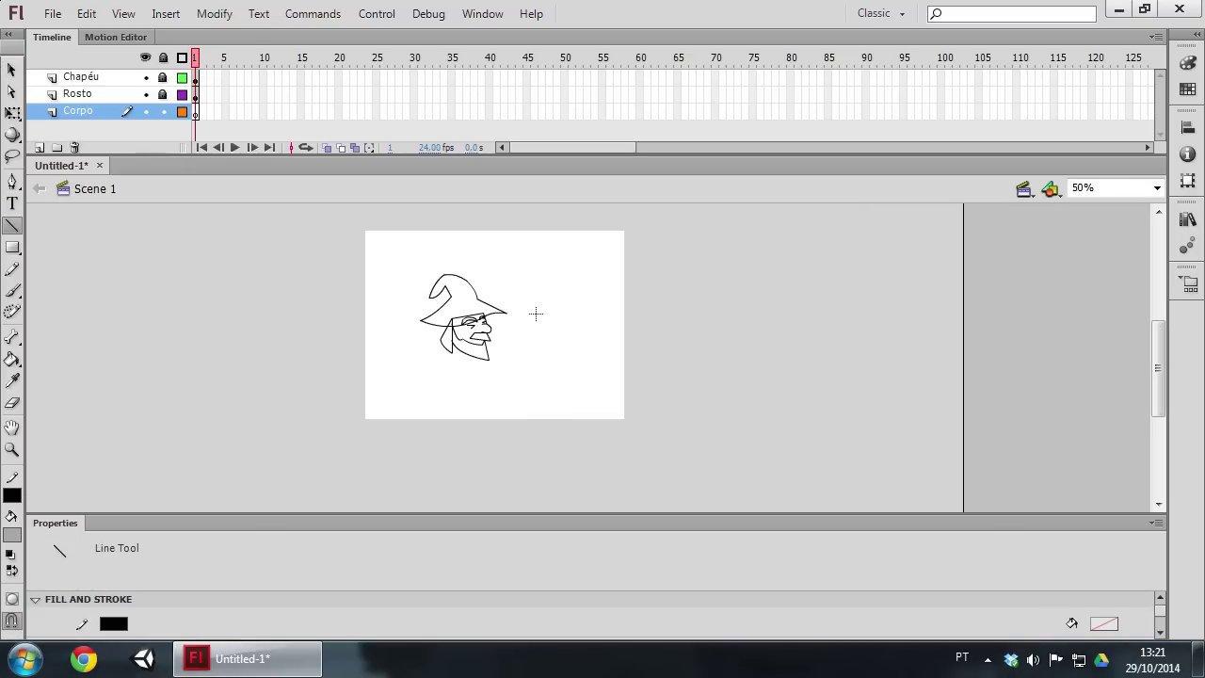
pyautogui.hotkey('ctrl', '=')
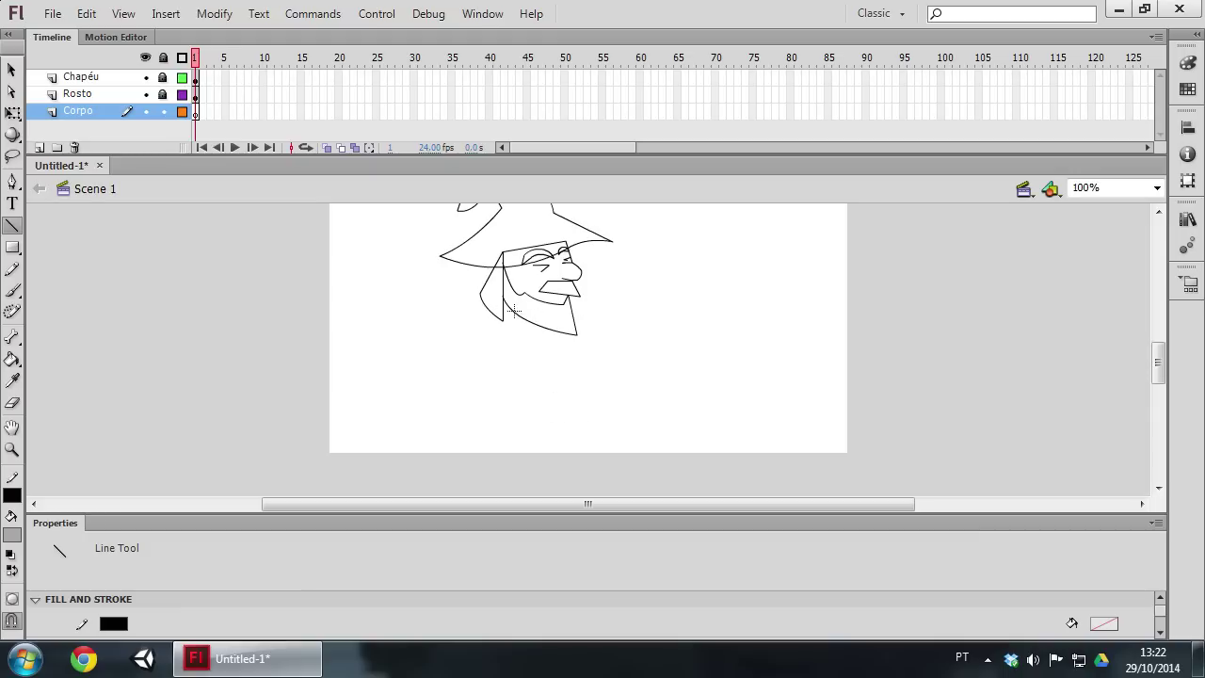
pyautogui.moveTo(503, 312); pyautogui.dragTo(460, 412)
pyautogui.moveTo(460, 413)
pyautogui.mouseDown()
pyautogui.moveTo(478, 403)
pyautogui.moveTo(601, 432)
pyautogui.moveTo(615, 415)
pyautogui.mouseUp()
pyautogui.moveTo(608, 414)
pyautogui.mouseDown()
pyautogui.moveTo(565, 331)
pyautogui.moveTo(583, 373)
pyautogui.mouseUp()
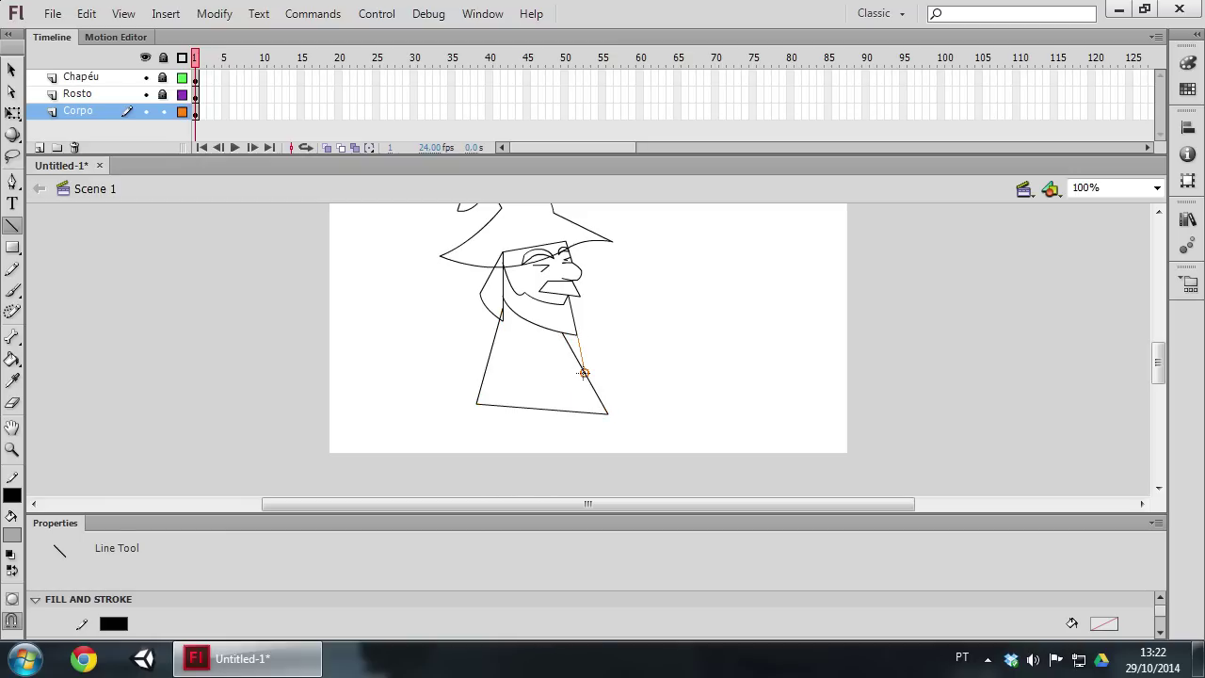
pyautogui.click(14, 72)
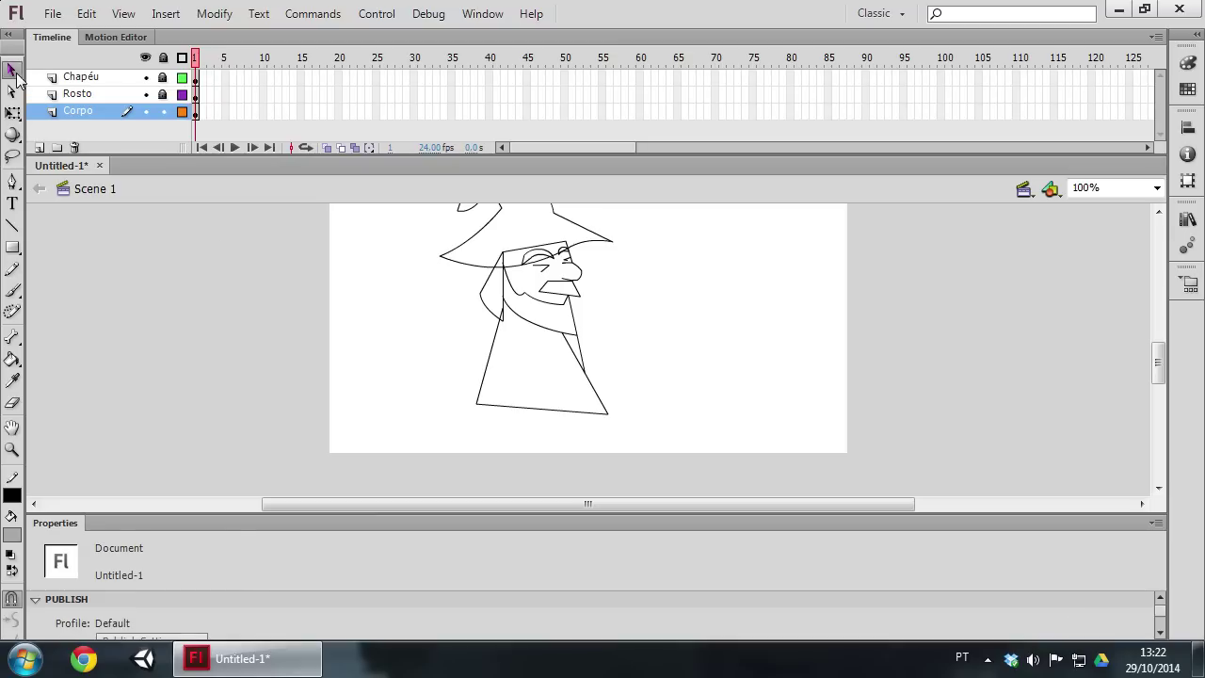
pyautogui.moveTo(610, 420); pyautogui.dragTo(610, 418)
# With Rosto hidden, draw an angled shoulder line across the robe's top, then show Rosto again.
pyautogui.click(145, 94)
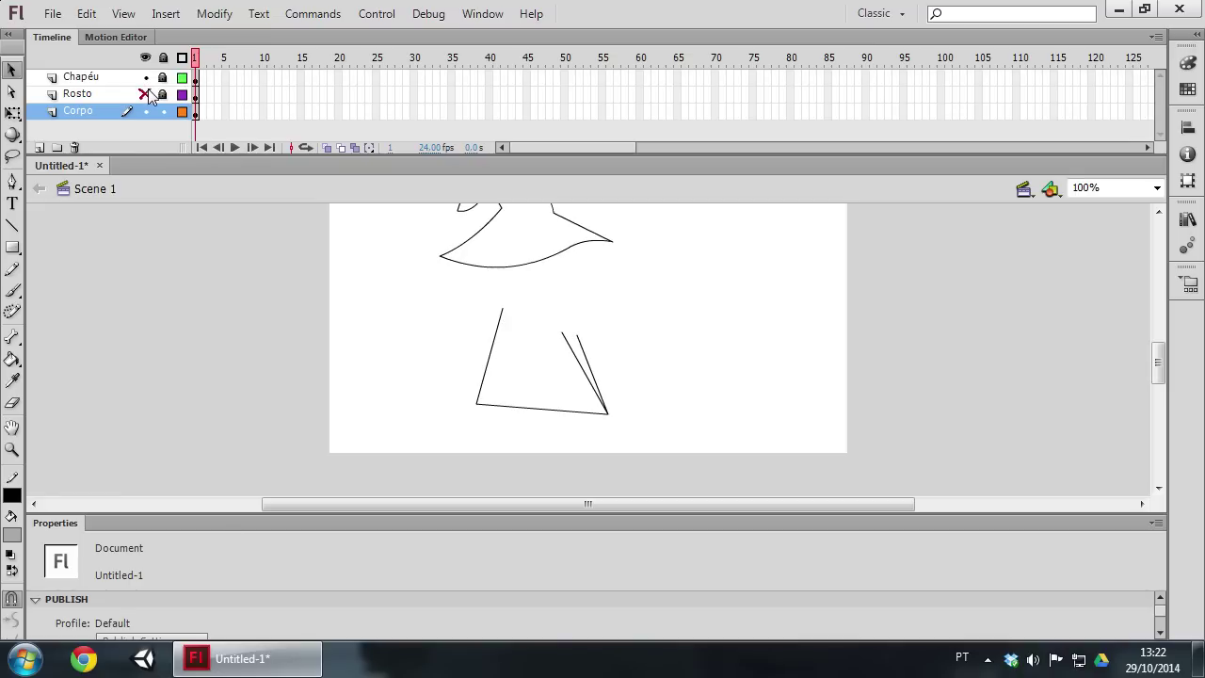
pyautogui.click(12, 225)
pyautogui.moveTo(502, 307)
pyautogui.mouseDown()
pyautogui.moveTo(550, 300)
pyautogui.moveTo(565, 329)
pyautogui.mouseUp()
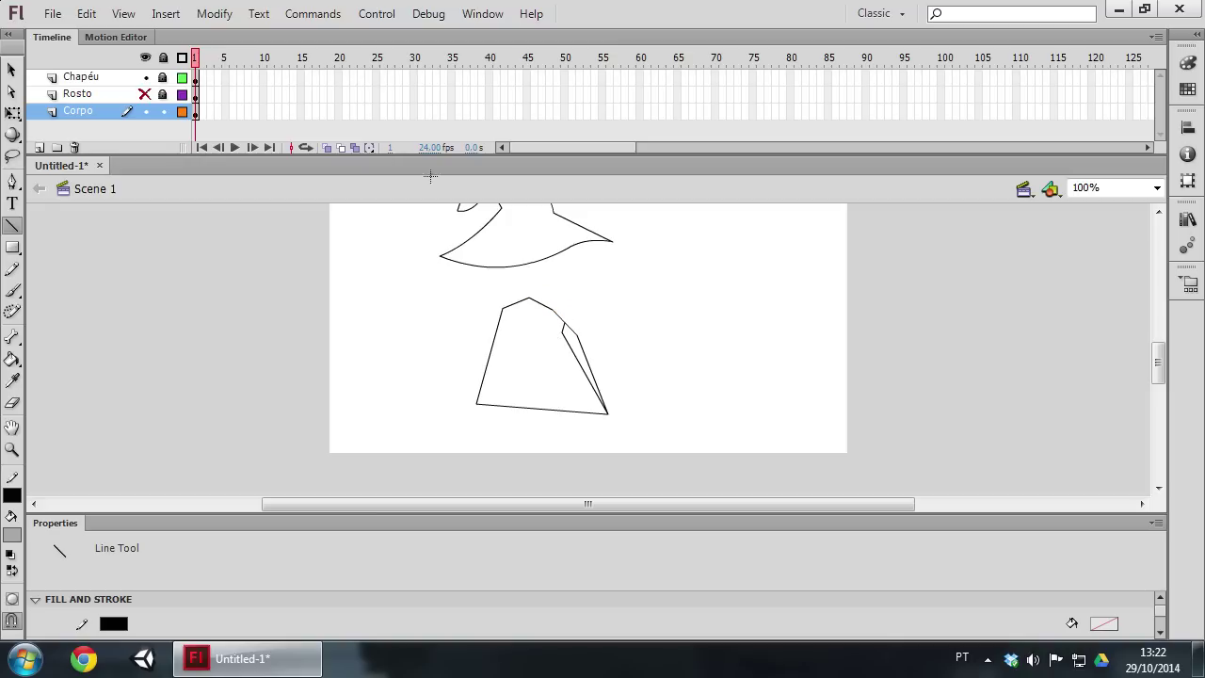
pyautogui.click(145, 94)
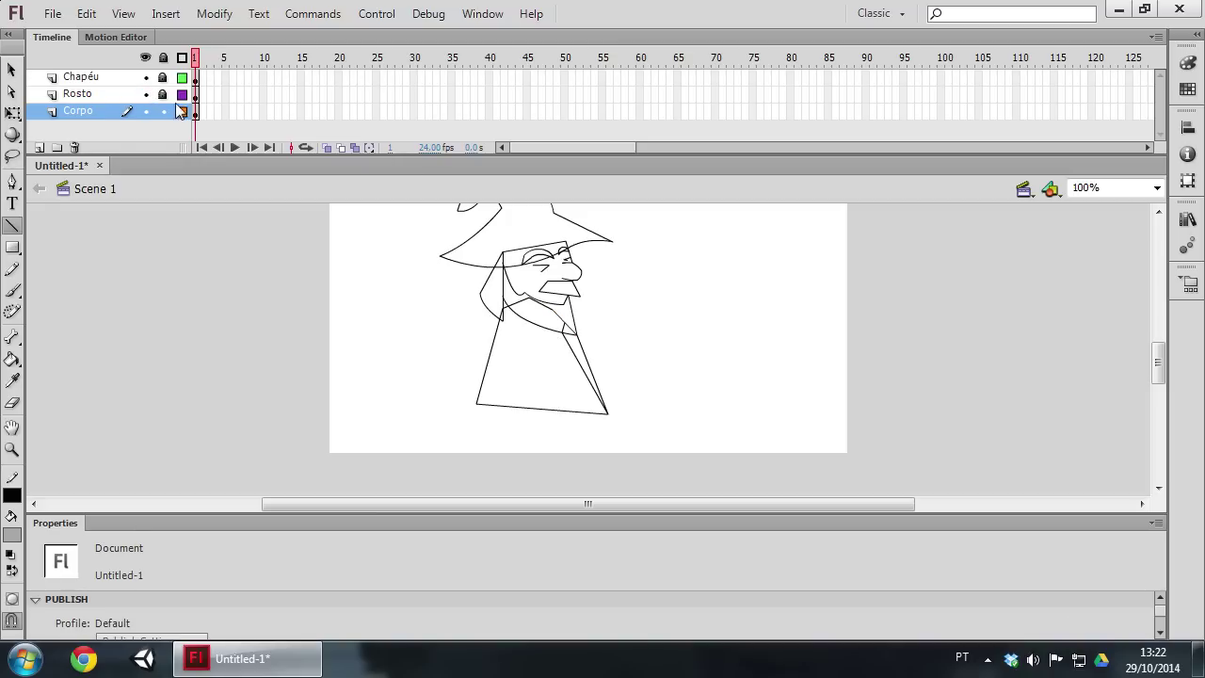
# Zoom to 200% on the robe and bend the shoulder line into a curve.
pyautogui.click(12, 449)
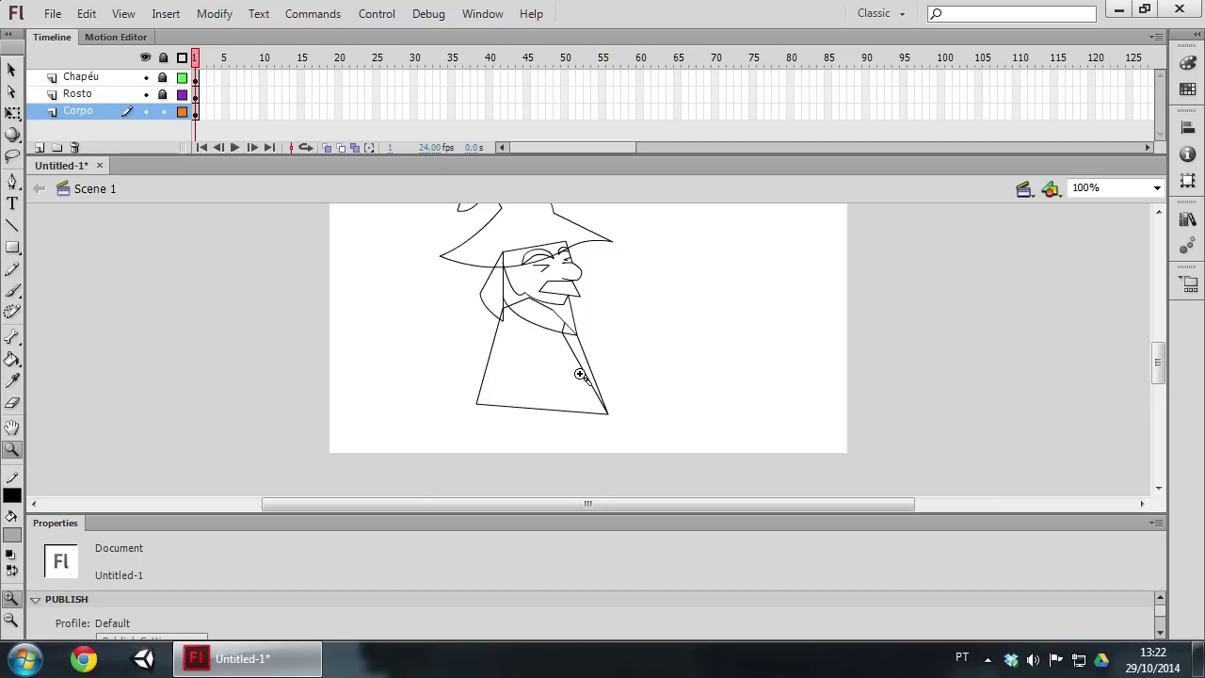
pyautogui.click(581, 374)
pyautogui.scroll(2, 602, 339)
pyautogui.click(12, 69)
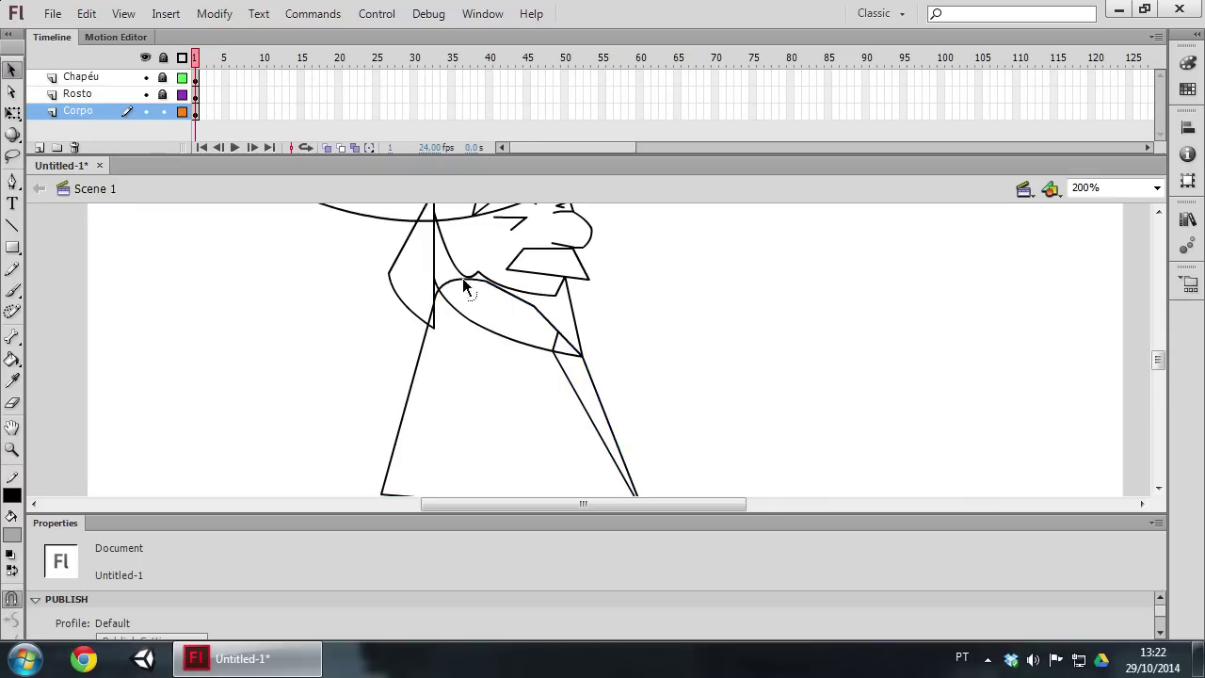
pyautogui.moveTo(518, 297); pyautogui.dragTo(551, 331)
pyautogui.scroll(-3, 598, 376)
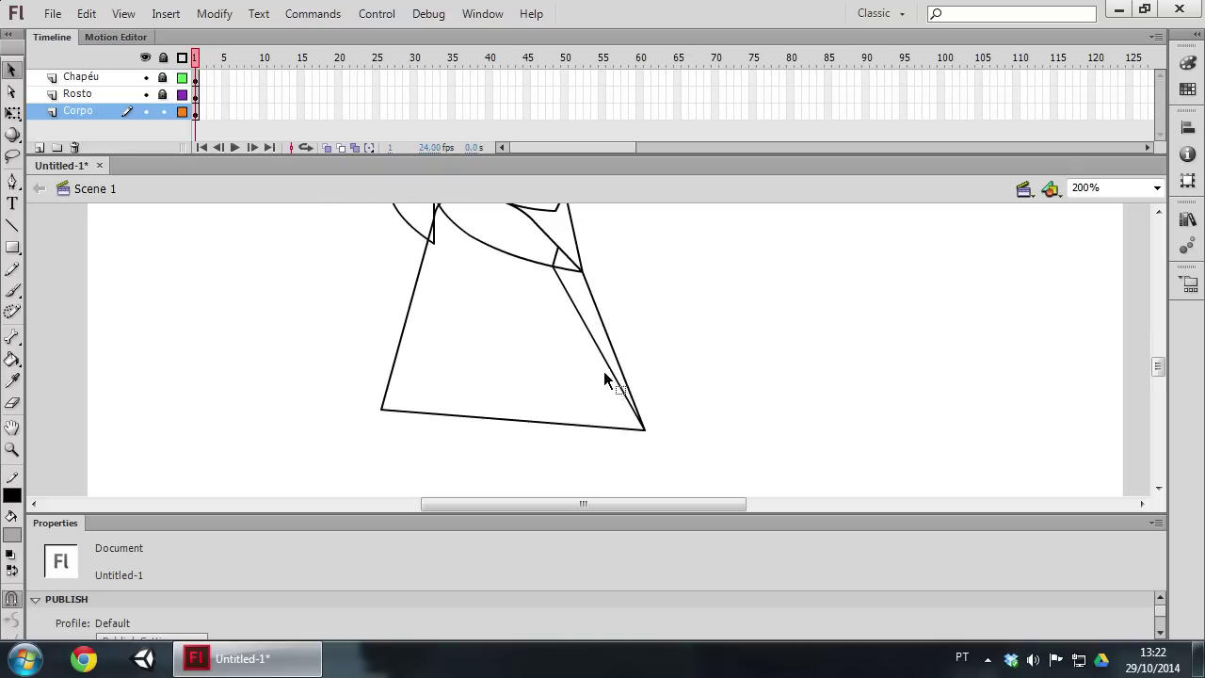
pyautogui.scroll(3, 603, 377)
# Show the Rosto and Chapéu layers as coloured outlines.
pyautogui.click(182, 95)
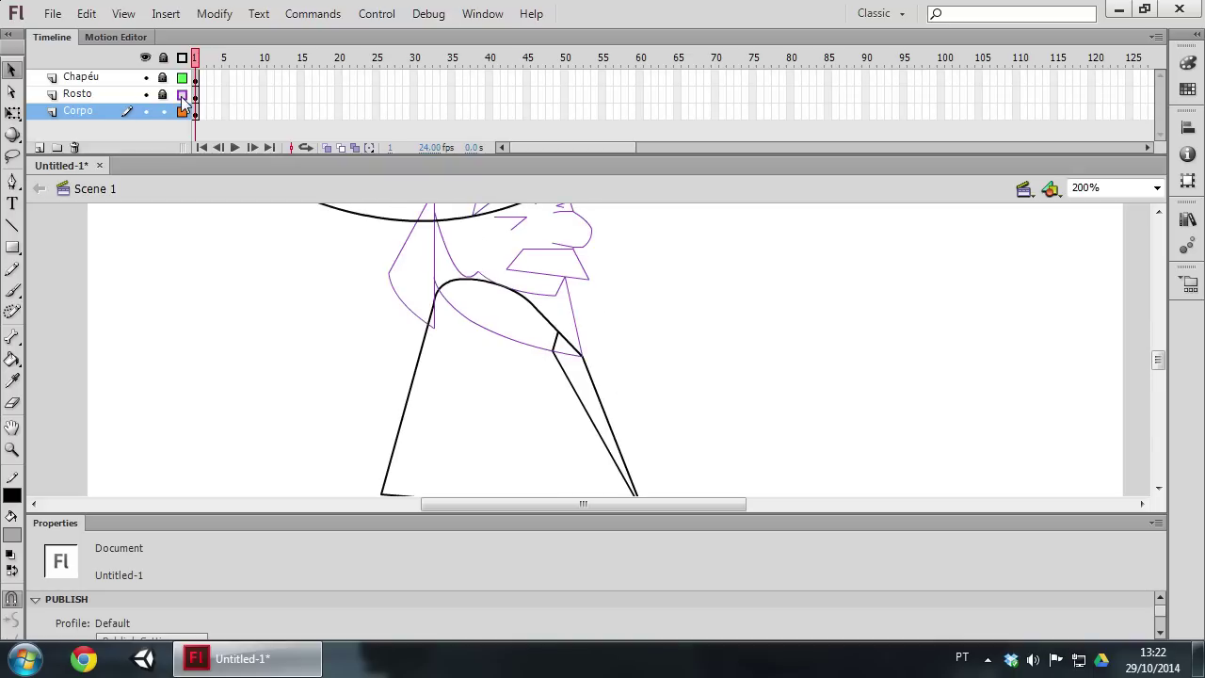
pyautogui.scroll(3, 651, 371)
pyautogui.click(182, 95)
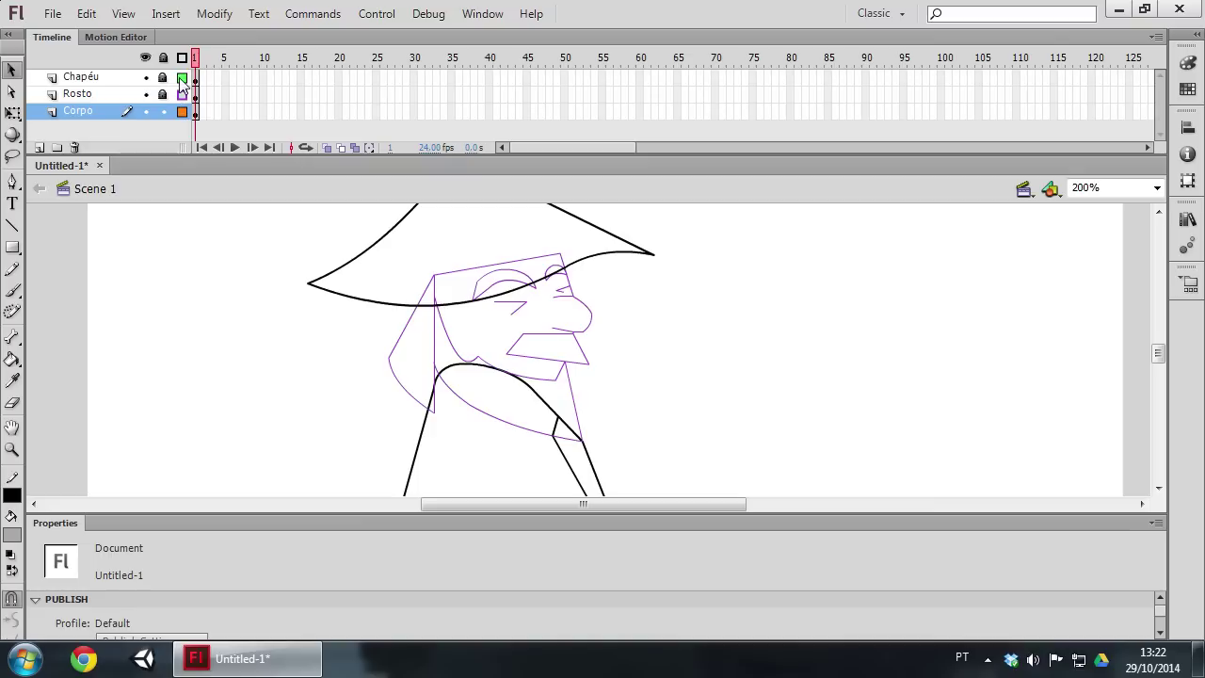
pyautogui.click(181, 77)
pyautogui.scroll(-3, 581, 331)
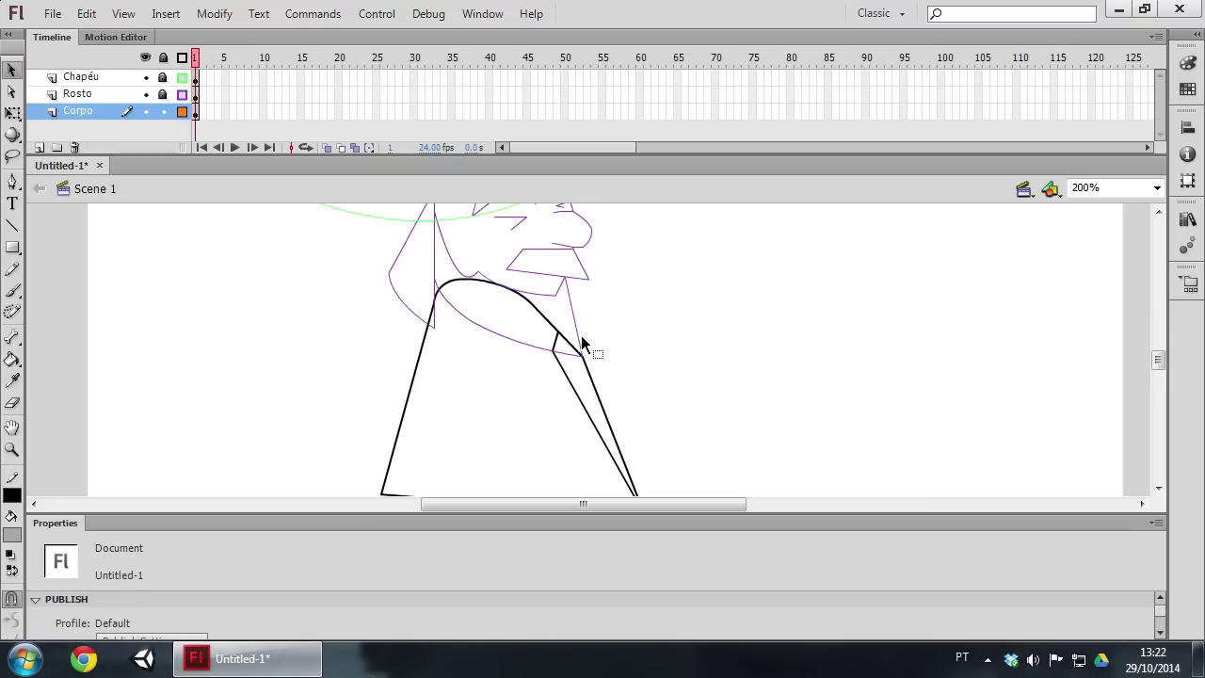
pyautogui.scroll(3, 671, 399)
pyautogui.scroll(-3, 623, 383)
# Bend the collar into a notched curve and curve the robe's hem and left side.
pyautogui.moveTo(557, 337); pyautogui.dragTo(559, 316)
pyautogui.moveTo(559, 323); pyautogui.dragTo(527, 318)
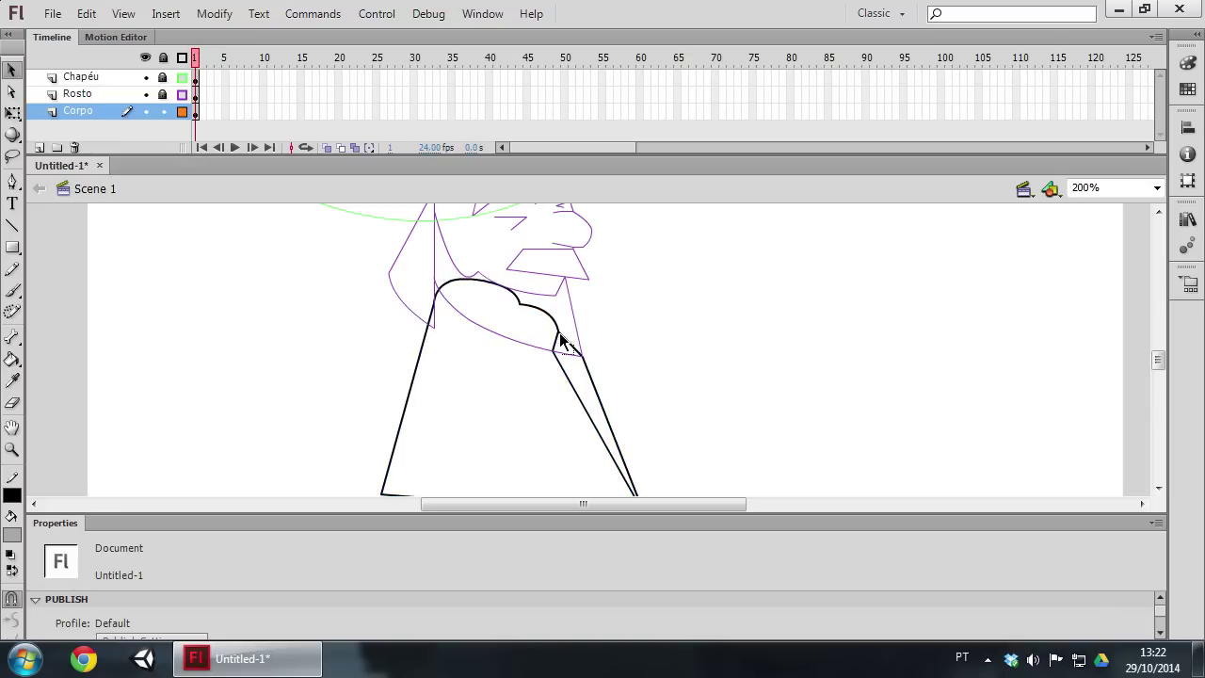
pyautogui.scroll(-3, 477, 354)
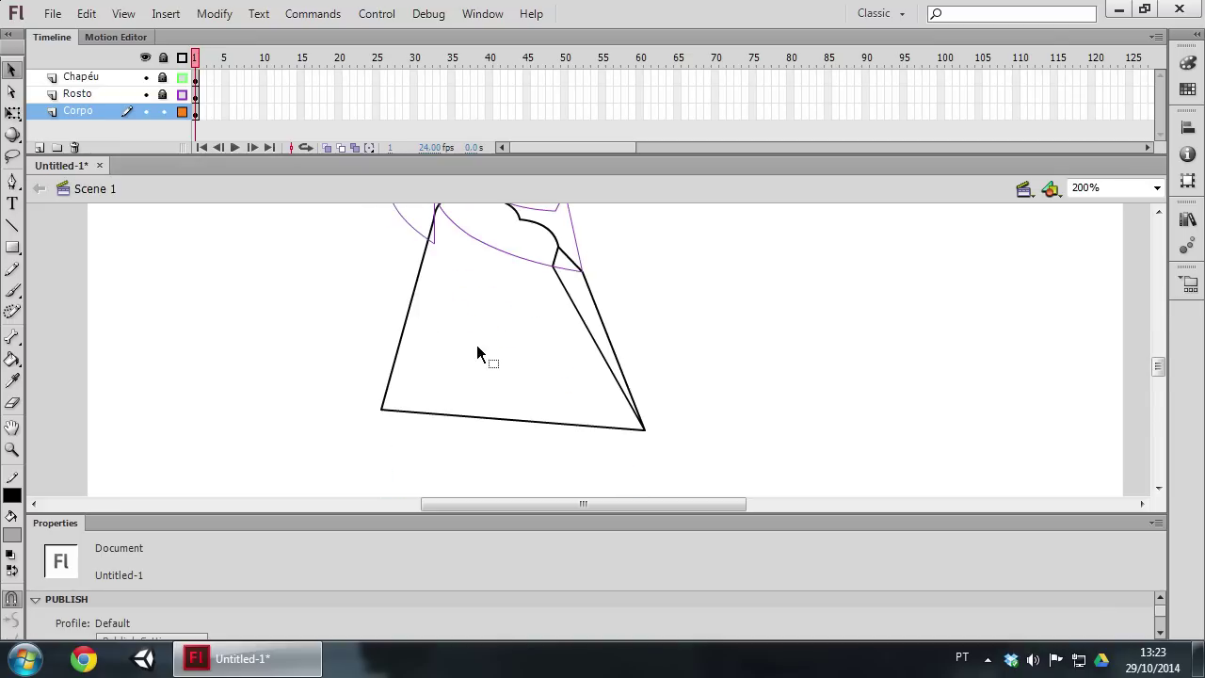
pyautogui.moveTo(501, 420); pyautogui.dragTo(496, 451)
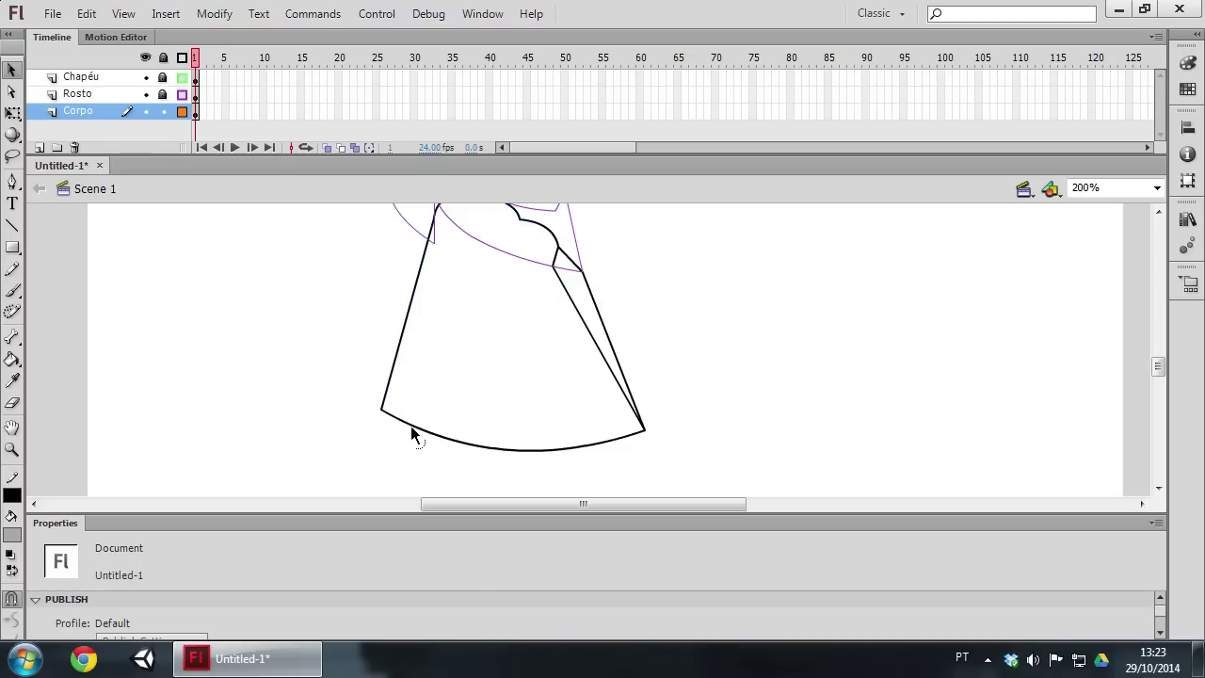
pyautogui.moveTo(411, 314); pyautogui.dragTo(429, 320)
pyautogui.scroll(3, 565, 339)
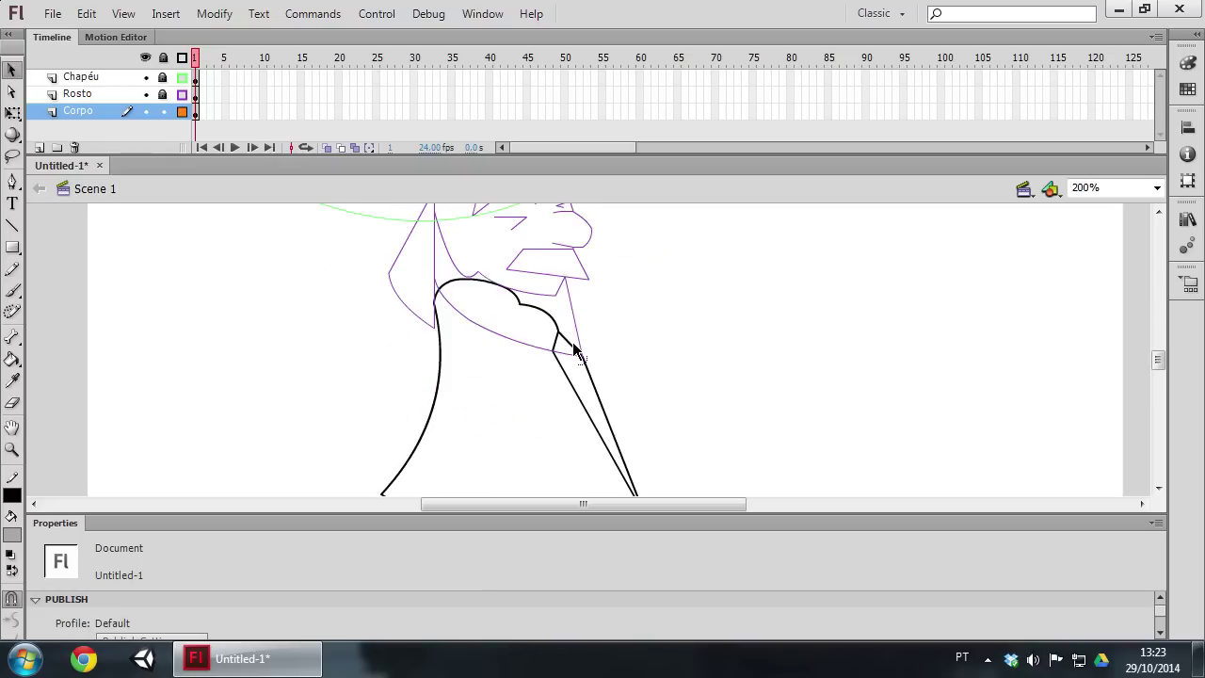
pyautogui.scroll(-3, 386, 482)
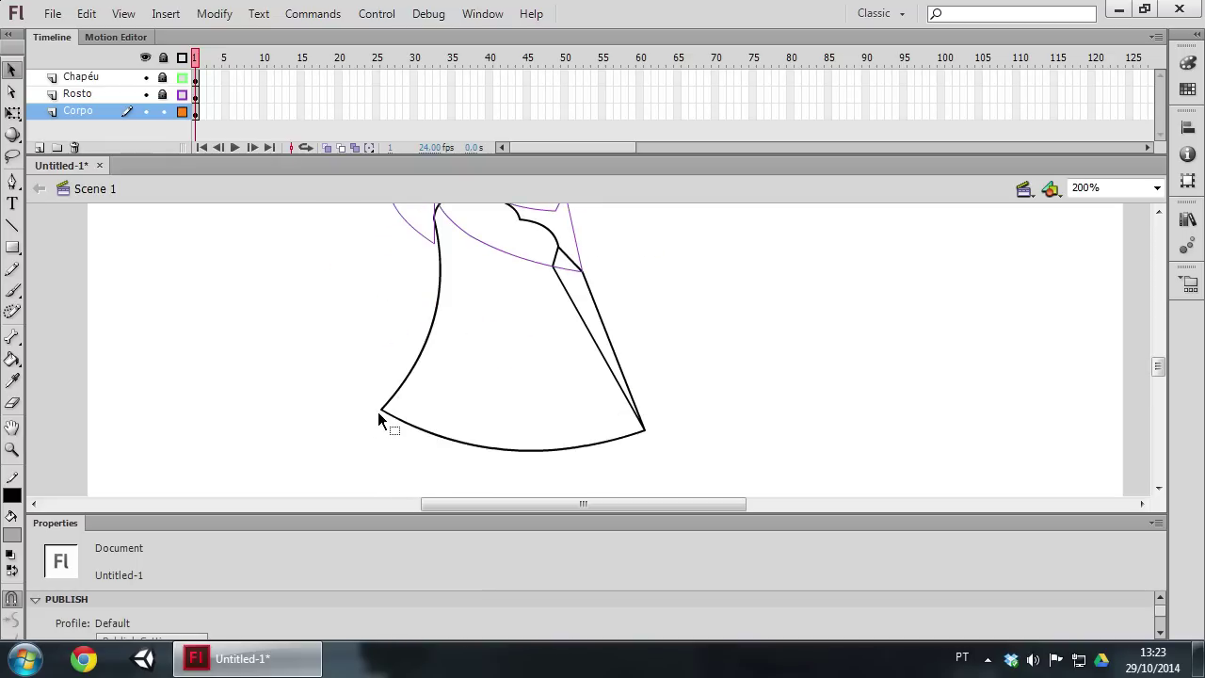
# Flare the hem's left corner outward and curve the robe's inner and outer right edges.
pyautogui.moveTo(380, 409); pyautogui.dragTo(362, 411)
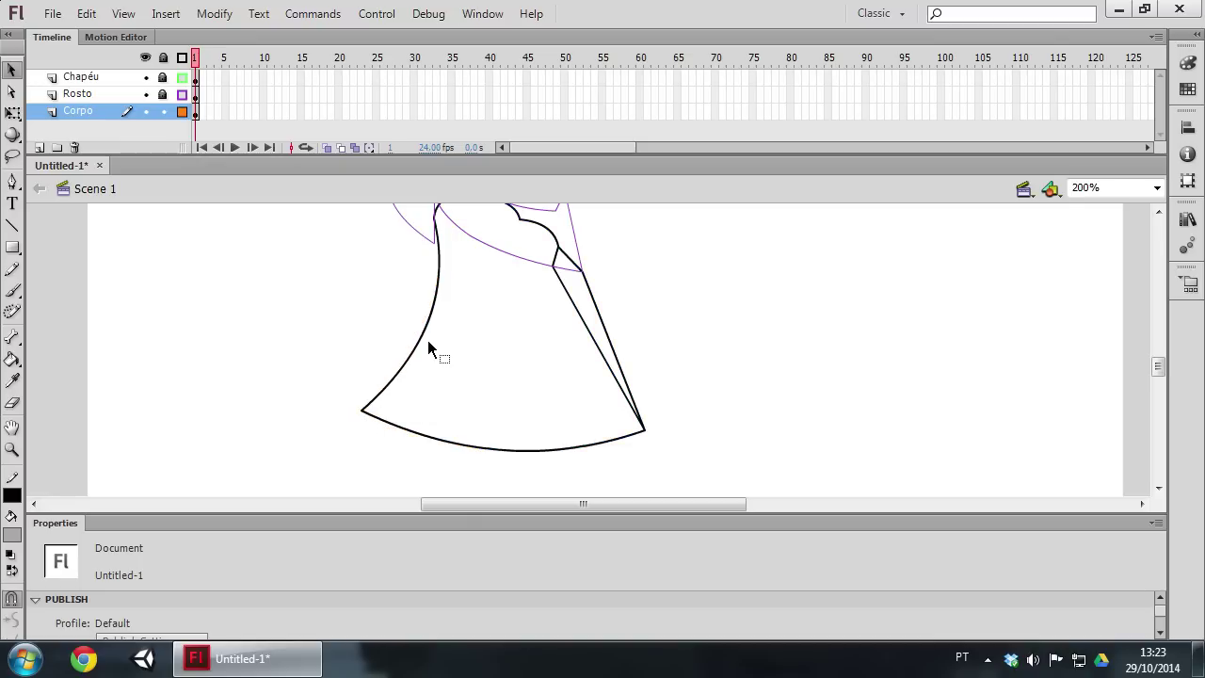
pyautogui.scroll(3, 484, 314)
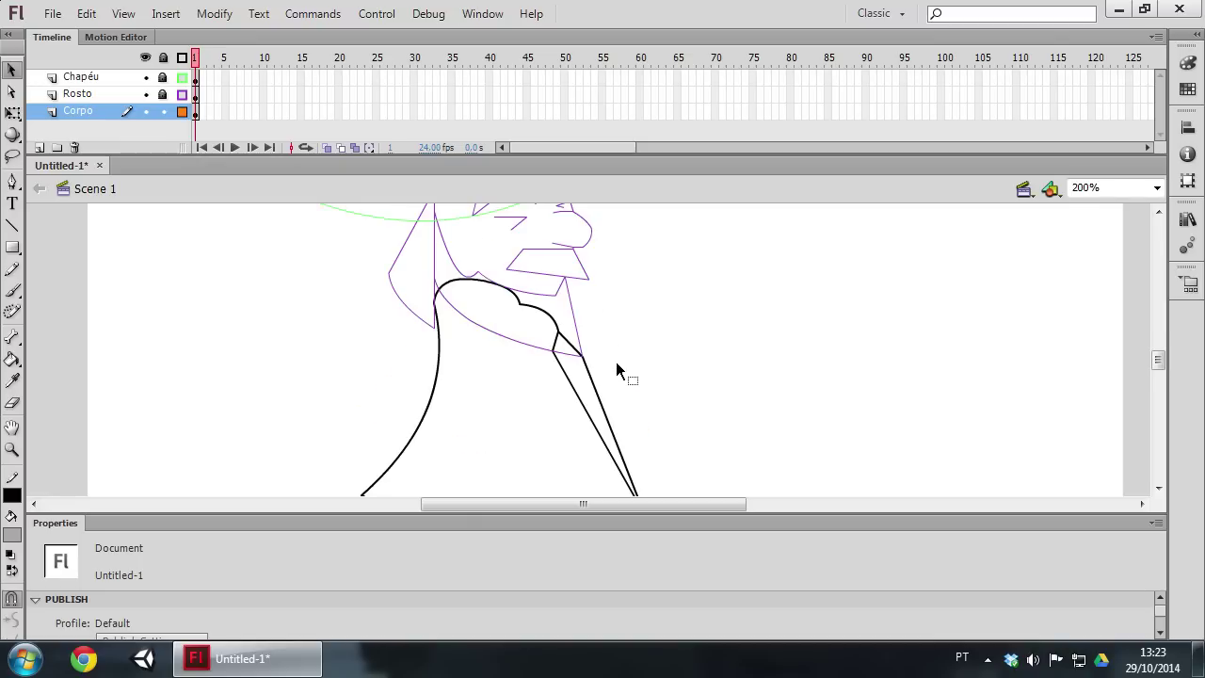
pyautogui.scroll(-3, 618, 371)
pyautogui.moveTo(595, 344); pyautogui.dragTo(575, 350)
pyautogui.scroll(3, 662, 356)
pyautogui.scroll(-3, 646, 367)
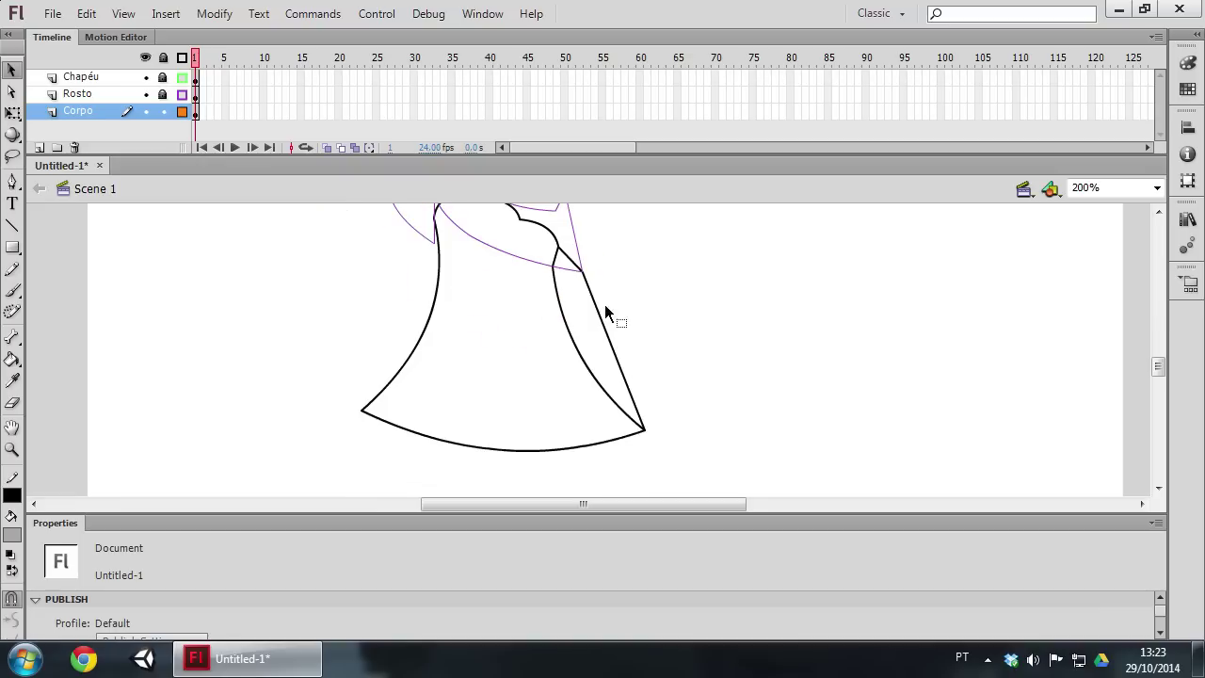
pyautogui.moveTo(593, 307); pyautogui.dragTo(575, 307)
pyautogui.scroll(3, 443, 283)
pyautogui.scroll(-3, 456, 301)
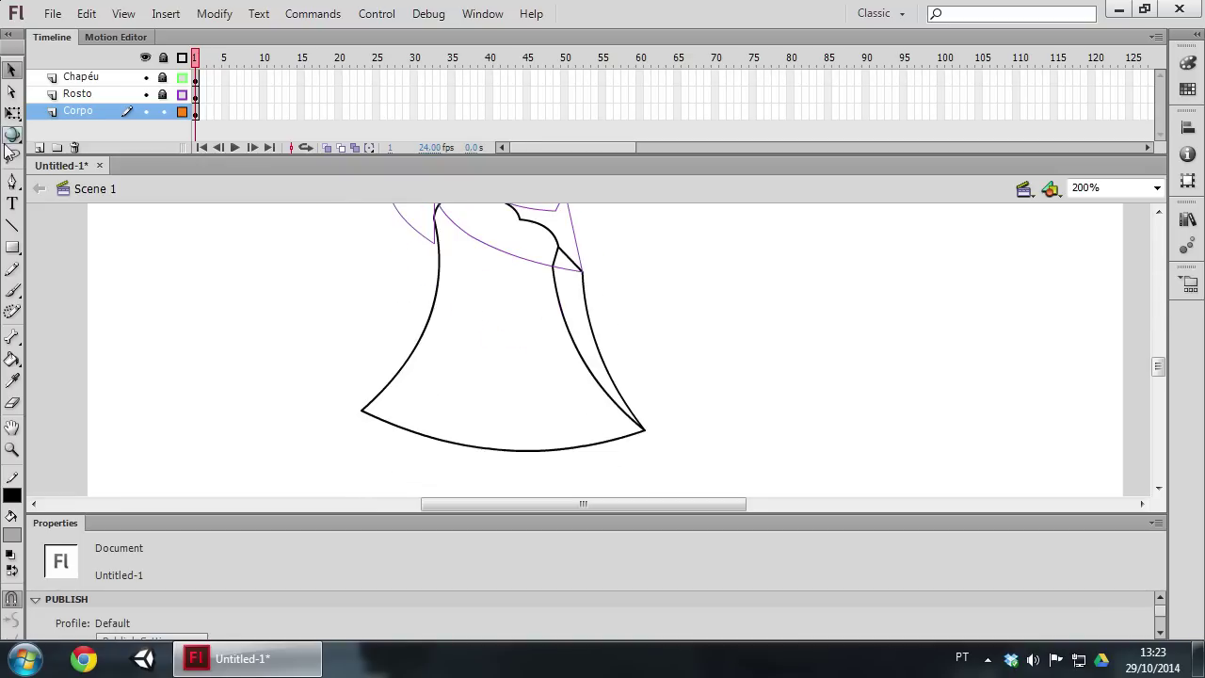
pyautogui.scroll(2, 636, 314)
pyautogui.scroll(3, 635, 313)
pyautogui.scroll(-7, 635, 313)
pyautogui.scroll(5, 635, 313)
pyautogui.scroll(-2, 639, 310)
pyautogui.scroll(-3, 856, 466)
pyautogui.scroll(3, 516, 368)
pyautogui.scroll(2, 355, 302)
pyautogui.scroll(-2, 603, 407)
pyautogui.scroll(-2, 603, 406)
pyautogui.click(163, 111)
pyautogui.click(182, 112)
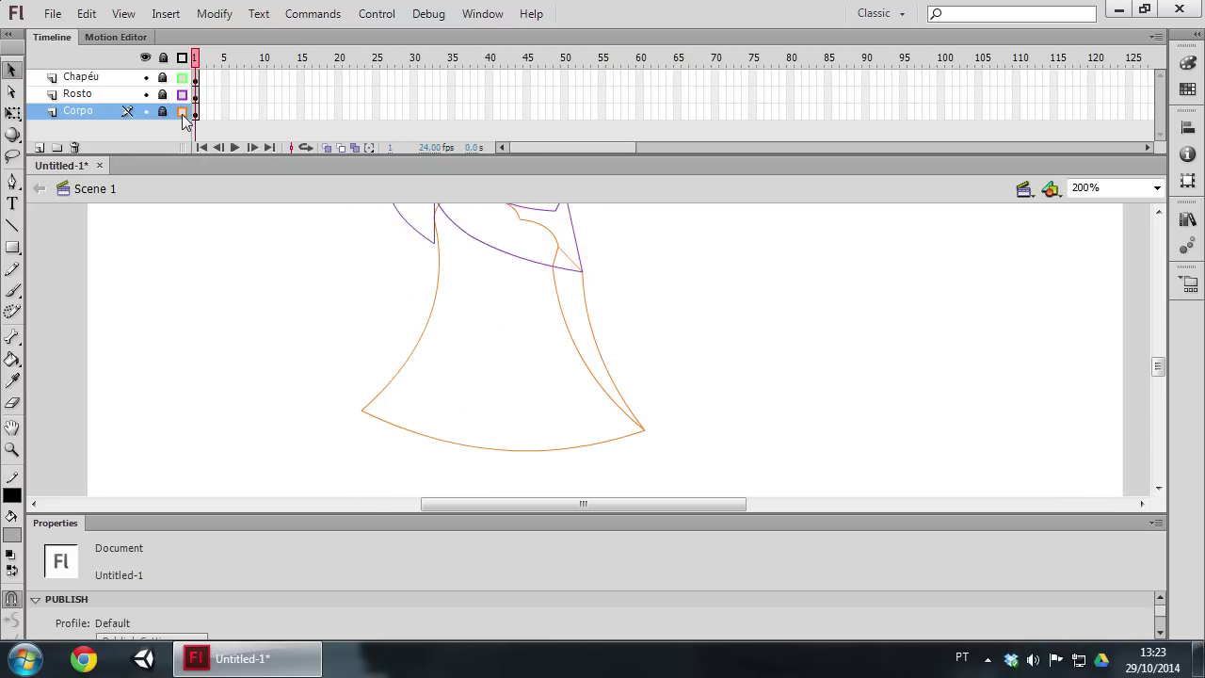
pyautogui.click(39, 148)
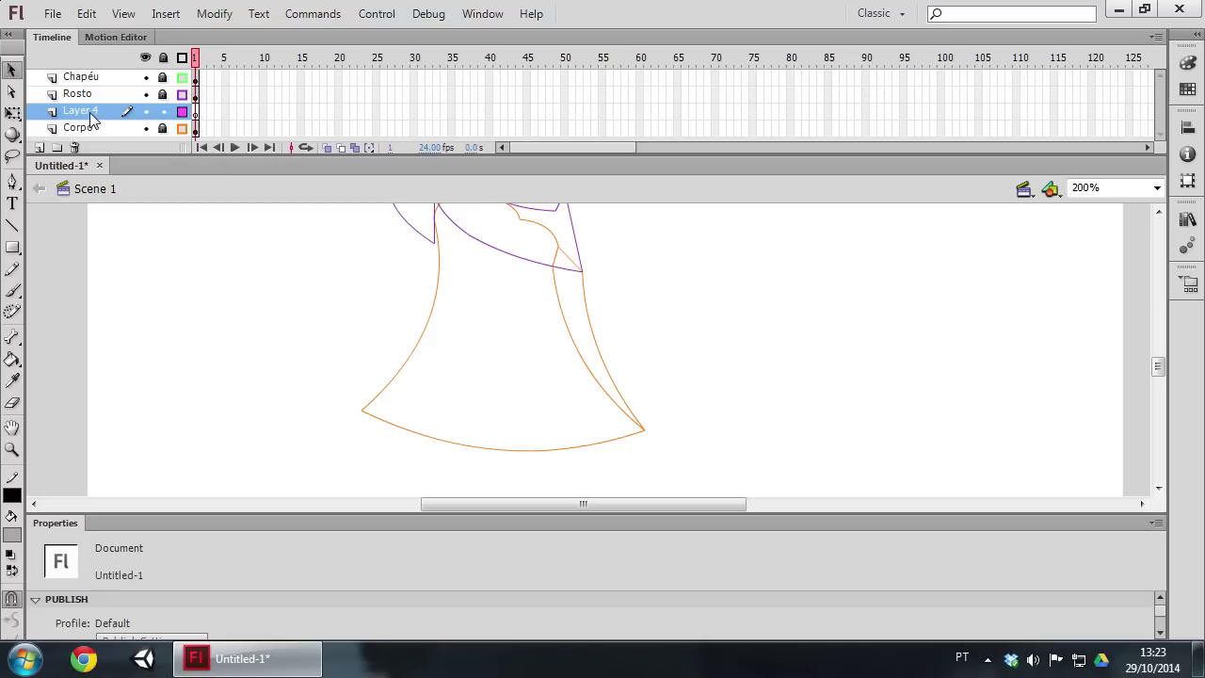
pyautogui.moveTo(94, 113); pyautogui.dragTo(91, 134)
pyautogui.doubleClick(92, 128)
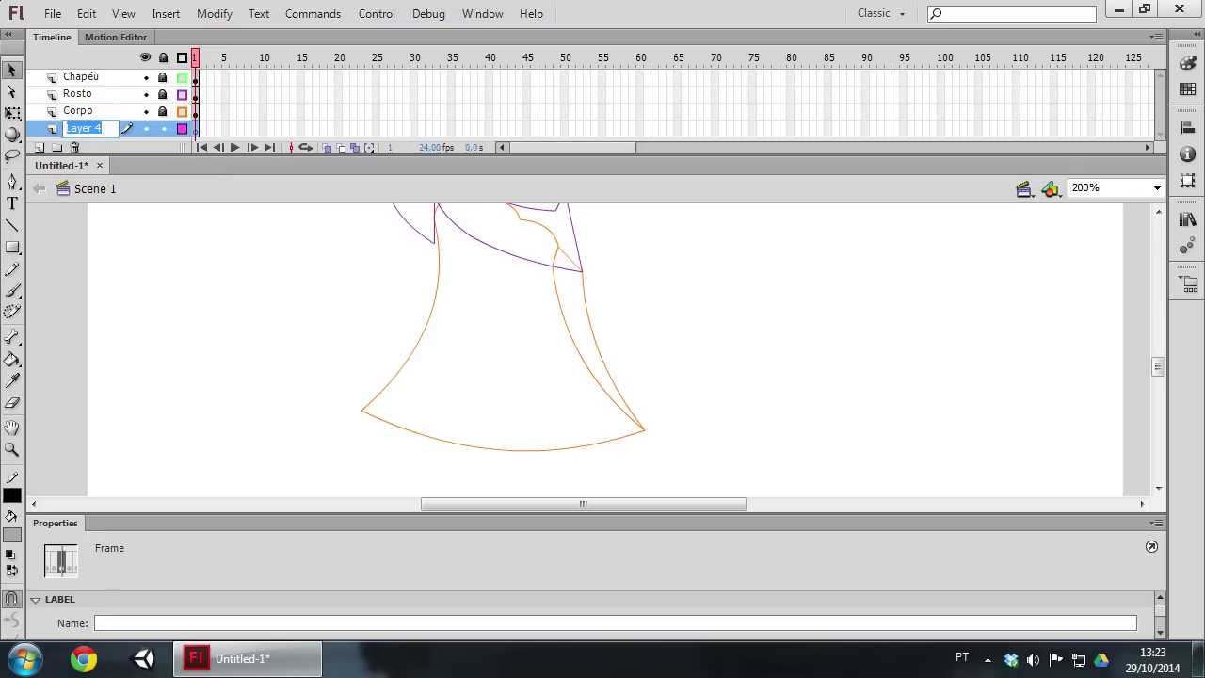
pyautogui.write('Bra')
pyautogui.press('Return')
pyautogui.click(163, 128)
pyautogui.scroll(3, 725, 395)
pyautogui.scroll(-3, 743, 417)
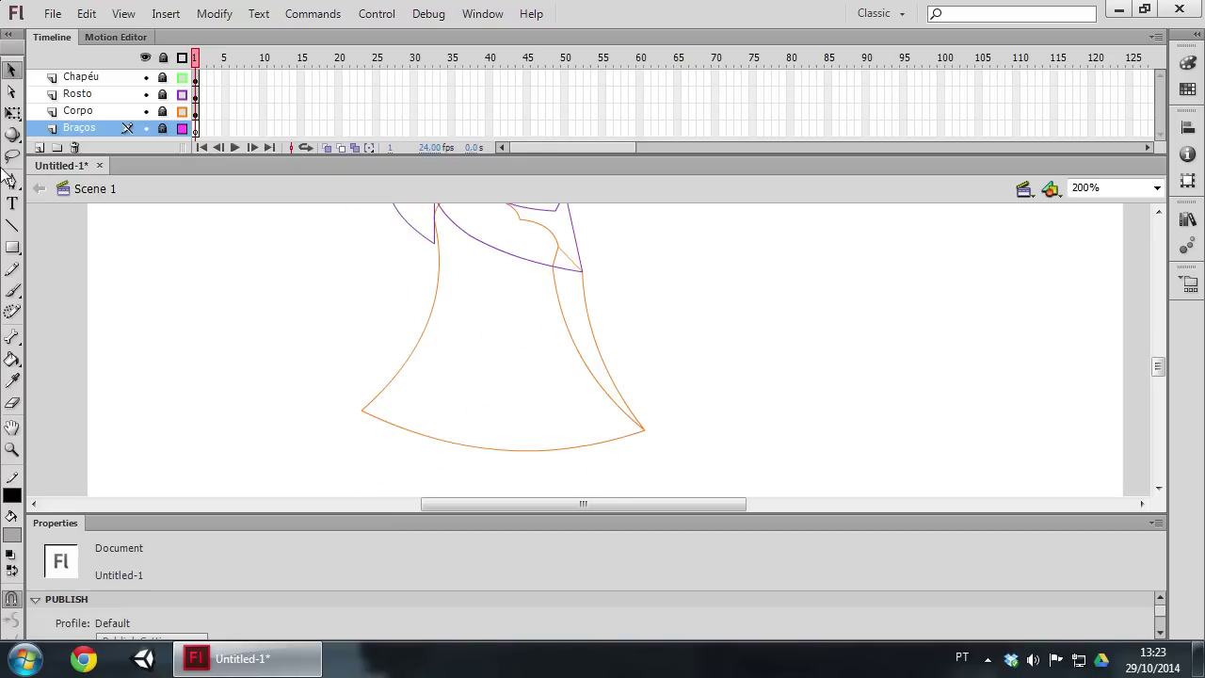
pyautogui.click(12, 226)
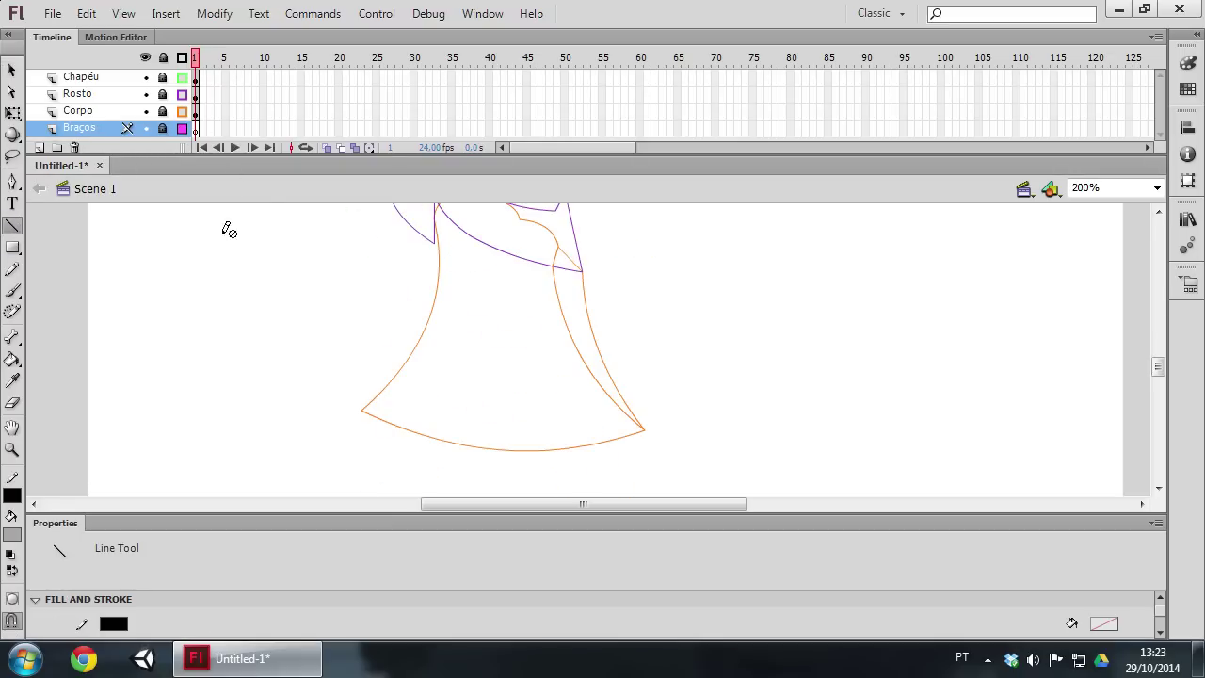
# Unlock the Braços layer and draw the straight outline of the front sleeve.
pyautogui.click(163, 129)
pyautogui.moveTo(473, 251); pyautogui.dragTo(443, 311)
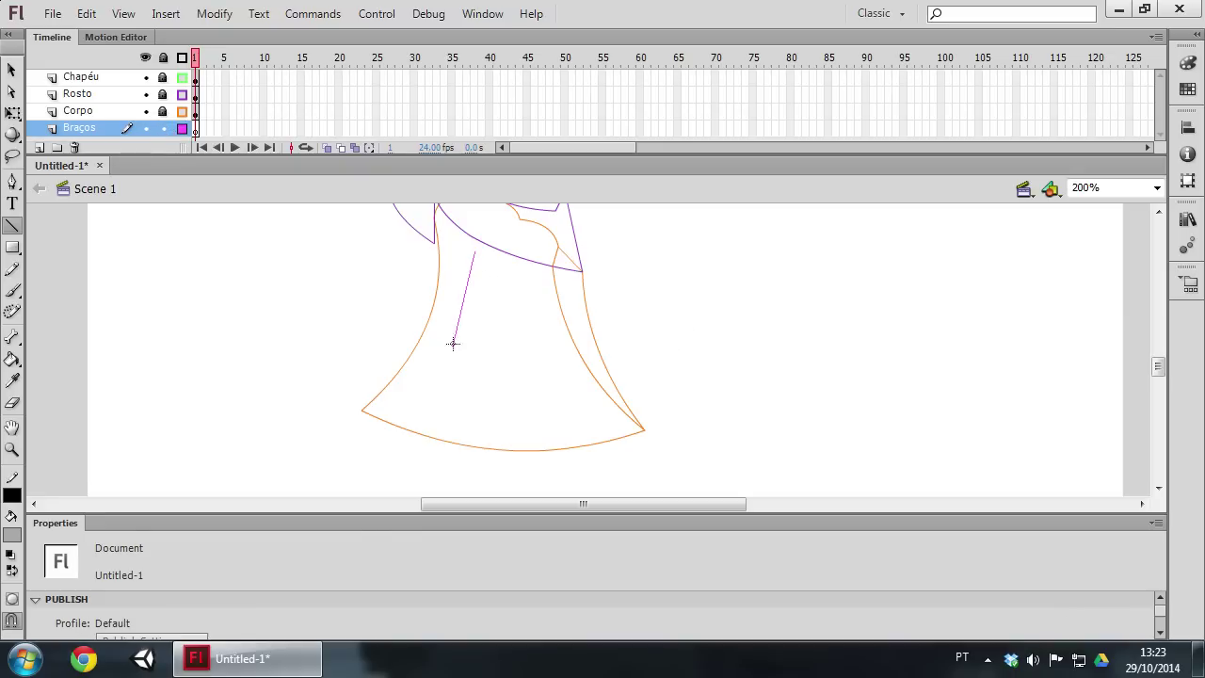
pyautogui.hotkey('ctrl', 'z')
pyautogui.moveTo(436, 232)
pyautogui.mouseDown()
pyautogui.moveTo(399, 318)
pyautogui.moveTo(471, 381)
pyautogui.moveTo(477, 240)
pyautogui.moveTo(437, 231)
pyautogui.mouseUp()
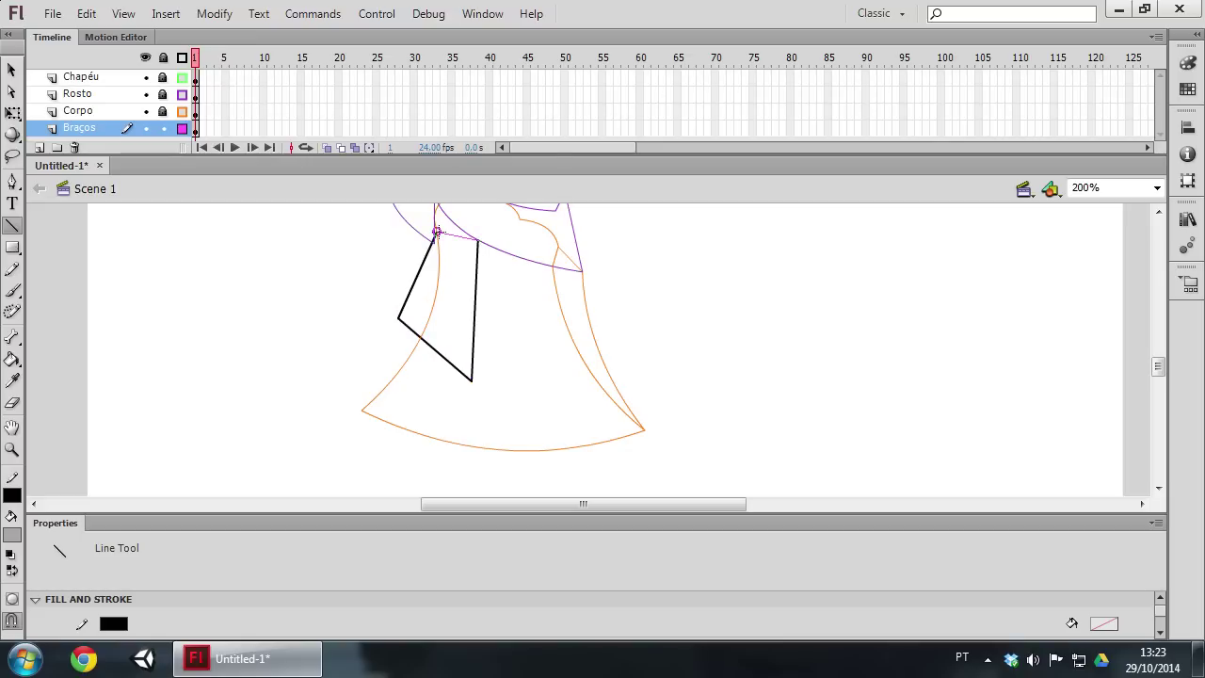
# Curve the front sleeve's edges and pull its top corners into a point.
pyautogui.click(11, 69)
pyautogui.moveTo(477, 334); pyautogui.dragTo(465, 320)
pyautogui.moveTo(419, 273); pyautogui.dragTo(424, 284)
pyautogui.moveTo(434, 350); pyautogui.dragTo(411, 355)
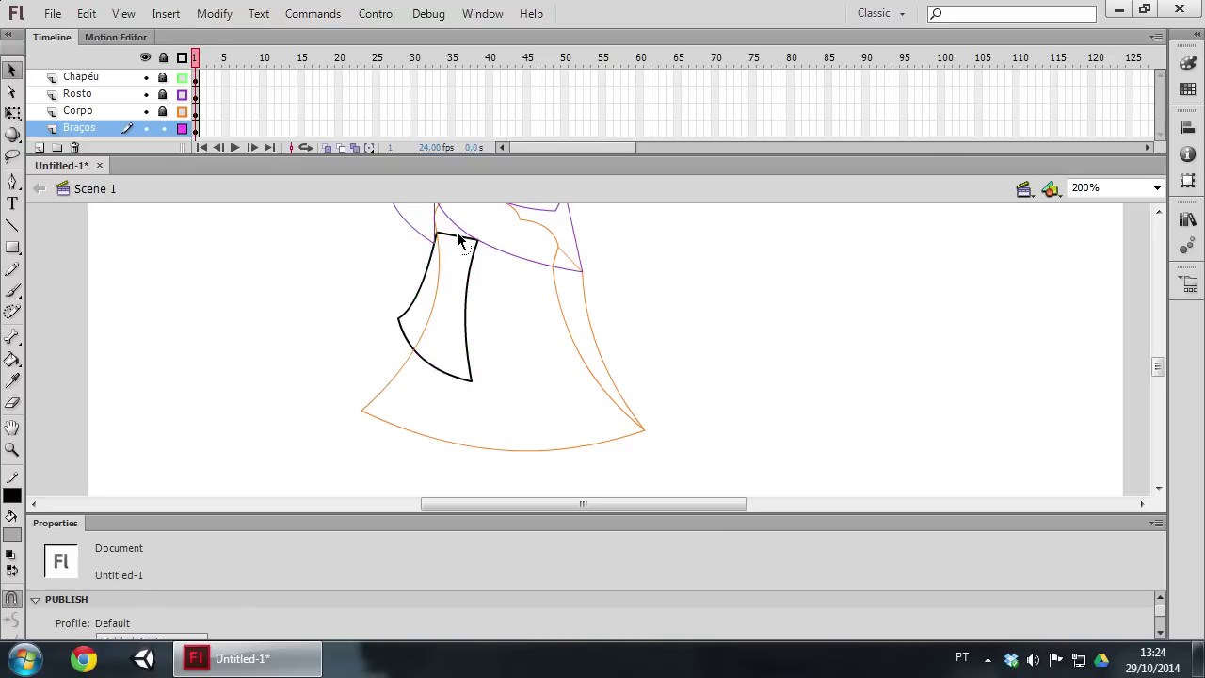
pyautogui.moveTo(443, 237)
pyautogui.mouseDown()
pyautogui.moveTo(460, 231)
pyautogui.moveTo(438, 228)
pyautogui.mouseUp()
pyautogui.scroll(3, 527, 349)
pyautogui.scroll(-3, 538, 376)
pyautogui.scroll(3, 537, 377)
pyautogui.scroll(-1, 538, 381)
pyautogui.scroll(-3, 538, 381)
# Outline the back sleeve at the robe's right edge and bow its inner line.
pyautogui.click(12, 226)
pyautogui.scroll(5, 624, 377)
pyautogui.scroll(-2, 624, 376)
pyautogui.scroll(-2, 607, 395)
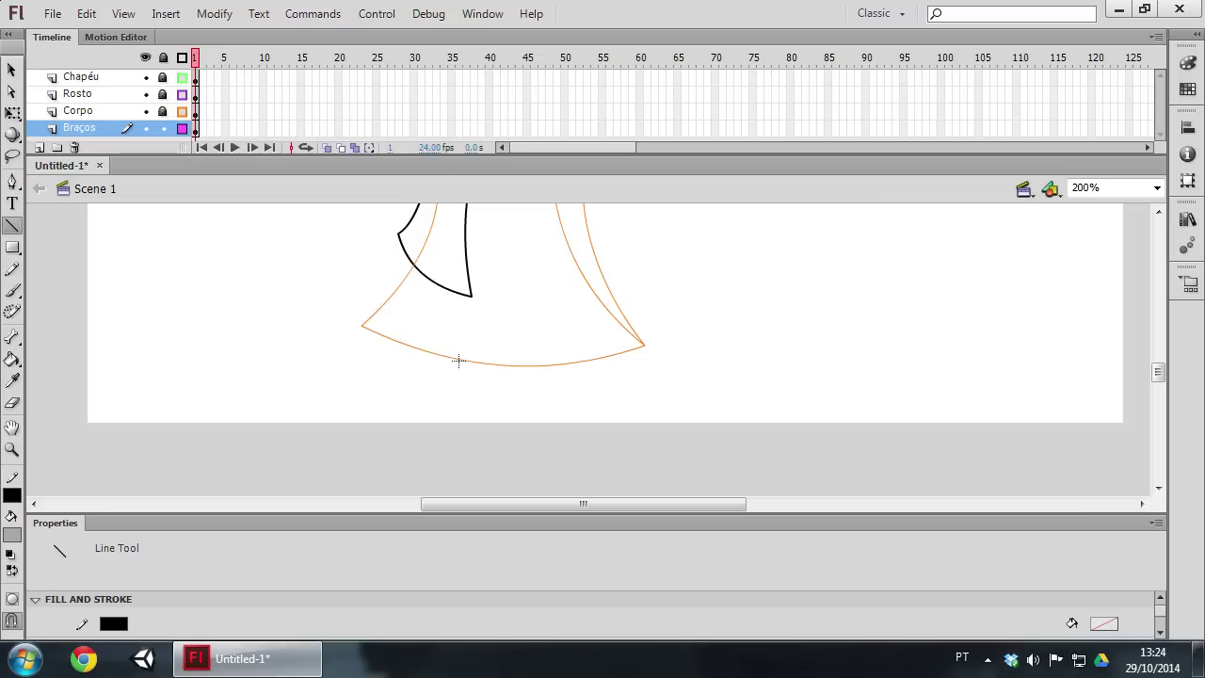
pyautogui.scroll(1, 480, 358)
pyautogui.moveTo(583, 267)
pyautogui.mouseDown()
pyautogui.moveTo(618, 314)
pyautogui.moveTo(598, 345)
pyautogui.moveTo(583, 274)
pyautogui.mouseUp()
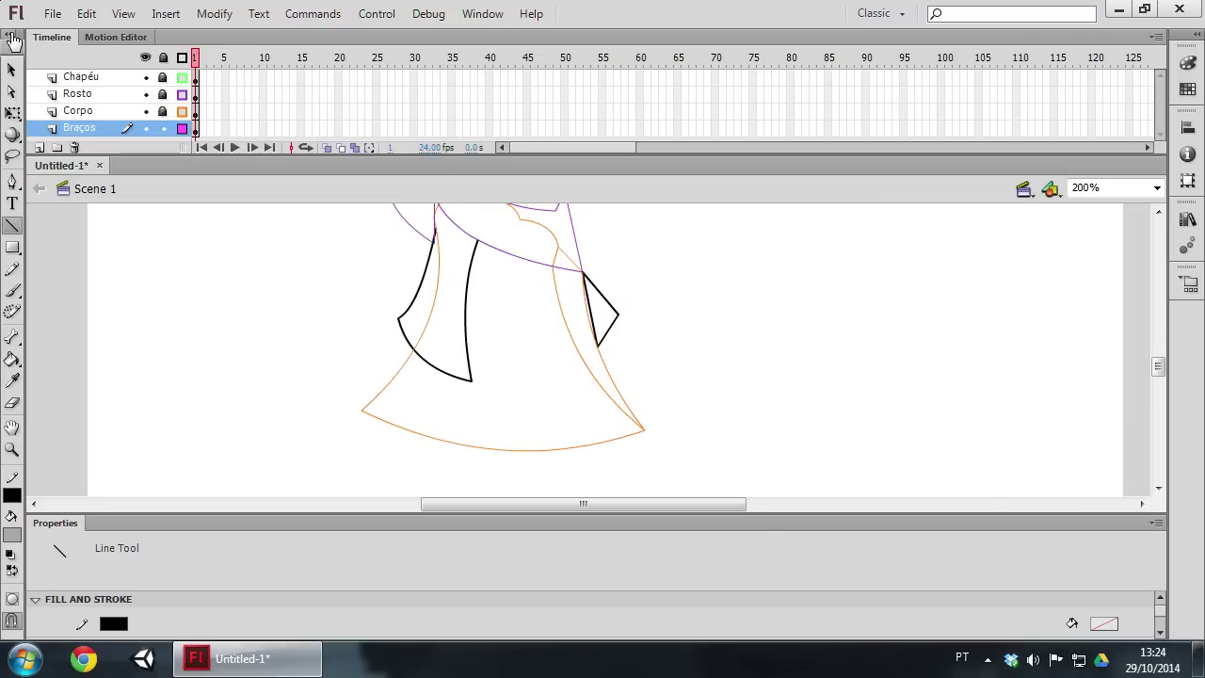
pyautogui.click(11, 69)
pyautogui.moveTo(593, 320)
pyautogui.mouseDown()
pyautogui.moveTo(571, 318)
pyautogui.moveTo(616, 335)
pyautogui.mouseUp()
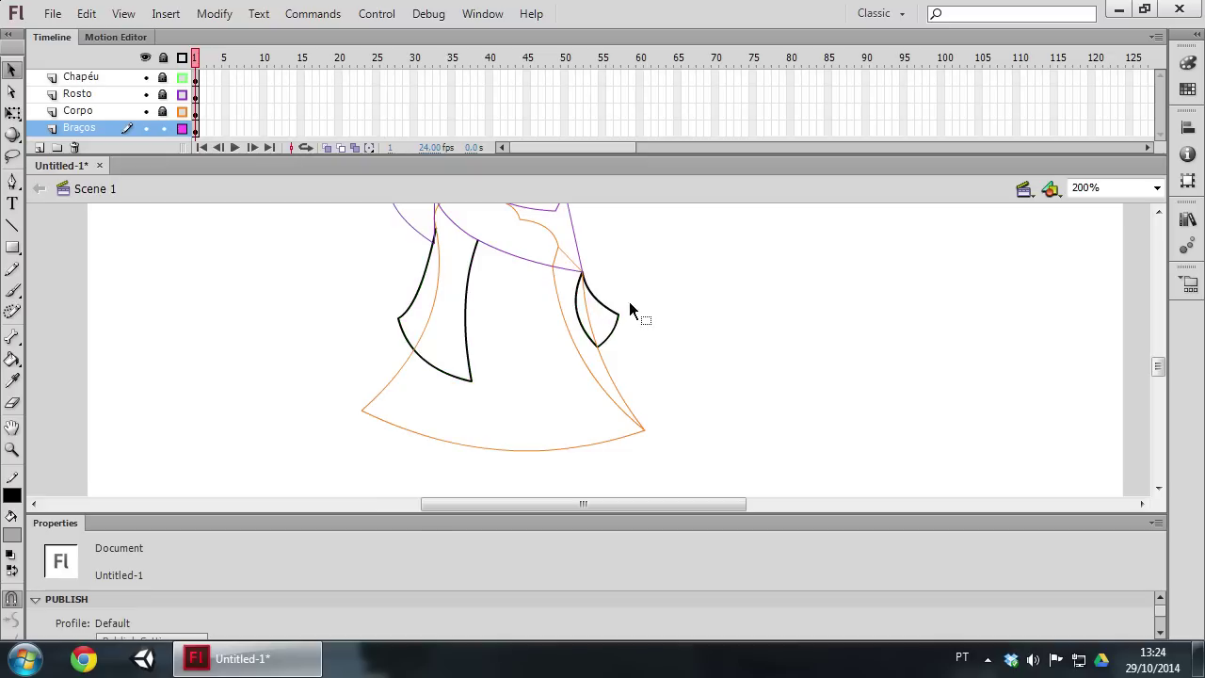
pyautogui.scroll(3, 680, 327)
# Draw a line closing the top of the front sleeve.
pyautogui.click(12, 228)
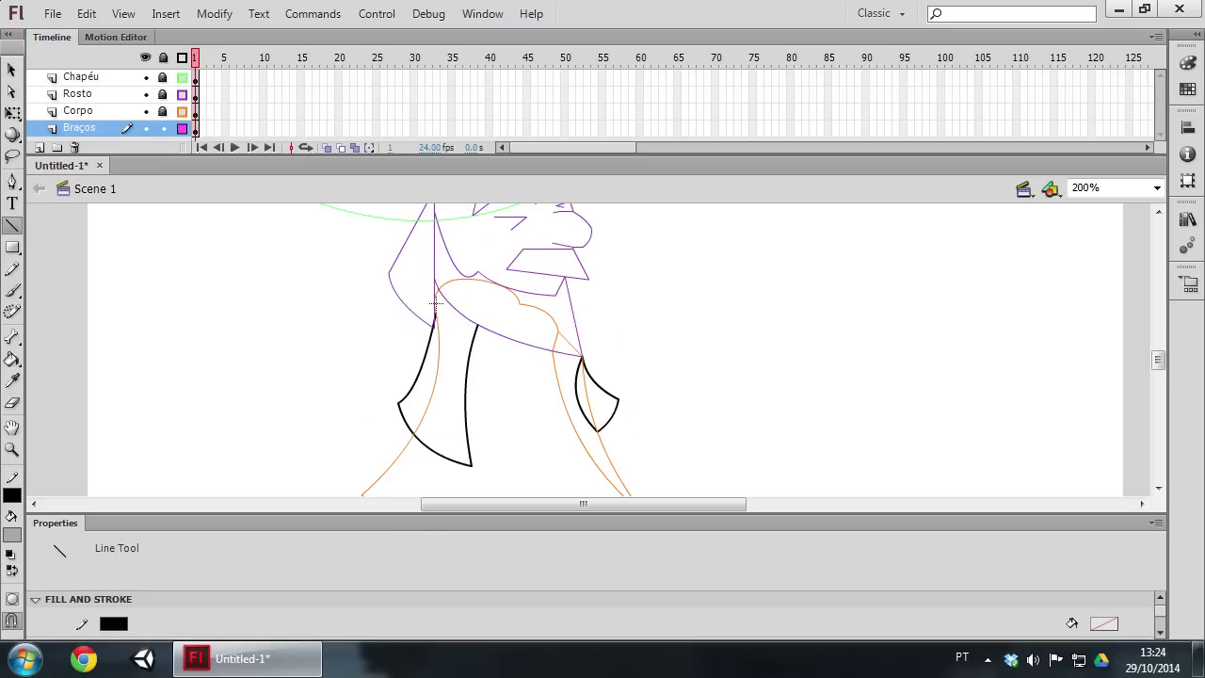
pyautogui.moveTo(432, 315); pyautogui.dragTo(477, 324)
pyautogui.press('v')
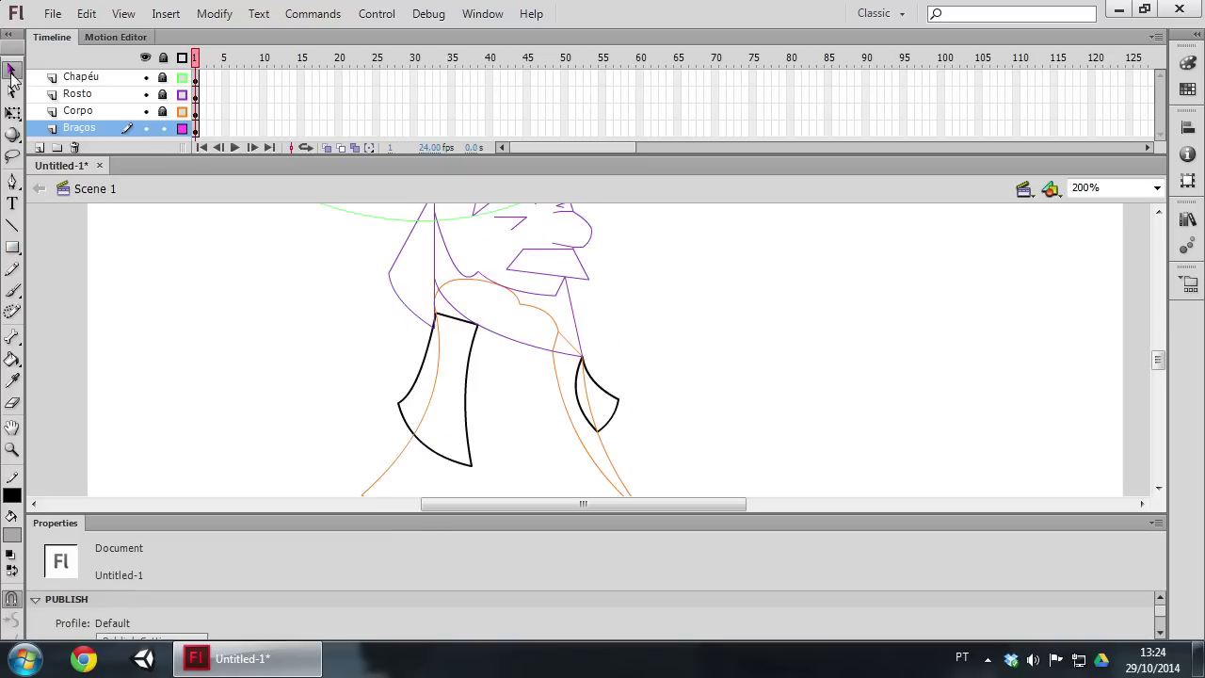
pyautogui.scroll(-3, 504, 347)
pyautogui.scroll(3, 527, 367)
pyautogui.scroll(-3, 584, 396)
pyautogui.scroll(6, 603, 396)
pyautogui.scroll(-3, 565, 348)
pyautogui.moveTo(634, 438); pyautogui.dragTo(648, 461)
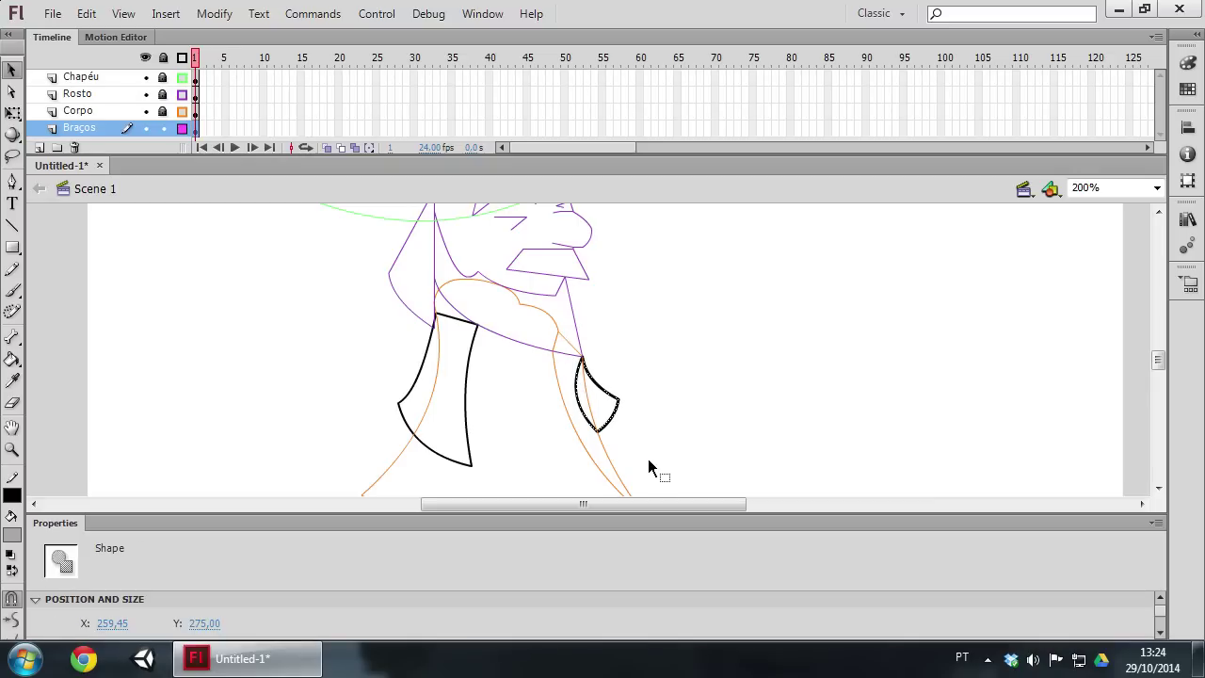
# Rename Braços to Braço Dir and cut the back sleeve out of that layer.
pyautogui.click(106, 128)
pyautogui.doubleClick(106, 128)
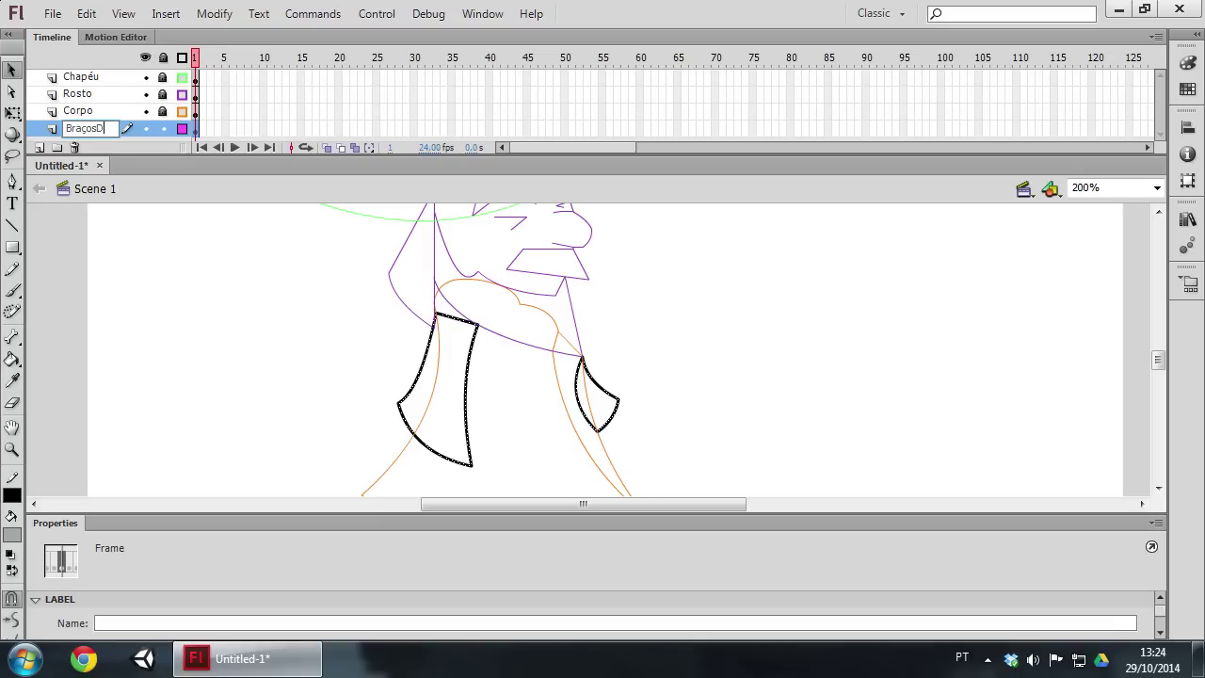
pyautogui.write('r')
pyautogui.press('Return')
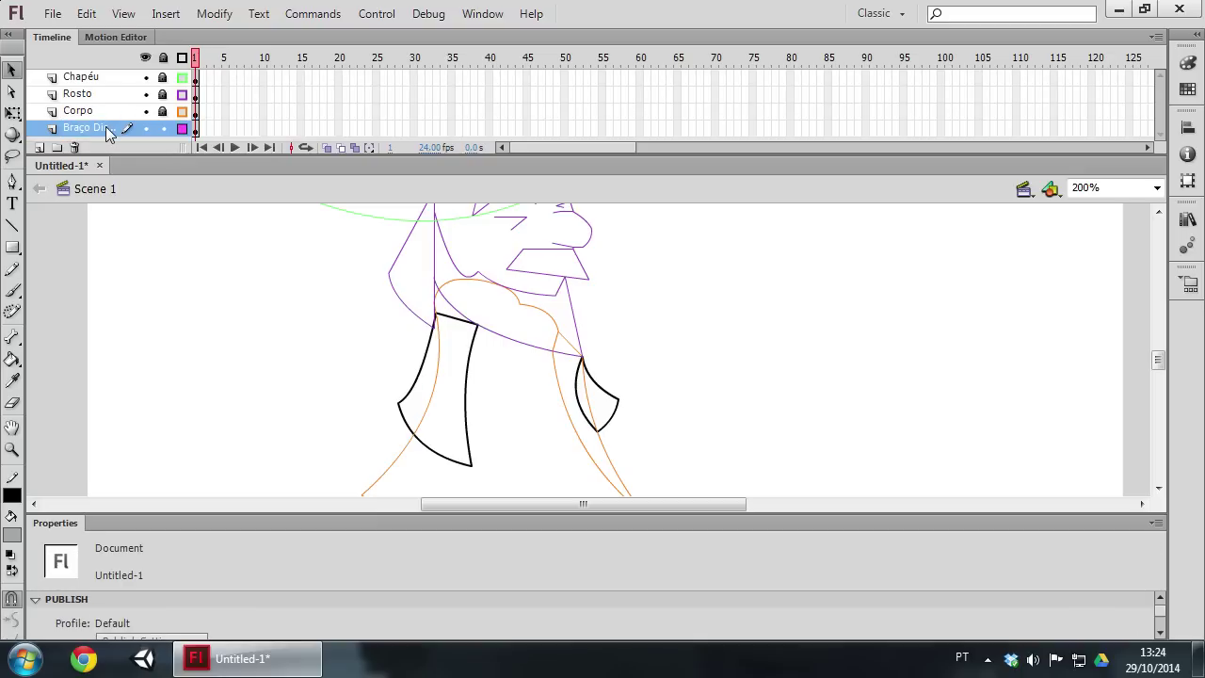
pyautogui.moveTo(543, 339); pyautogui.dragTo(653, 468)
pyautogui.press('Delete')
# Add Layer 5 and paste the back sleeve onto it in its original position.
pyautogui.click(38, 148)
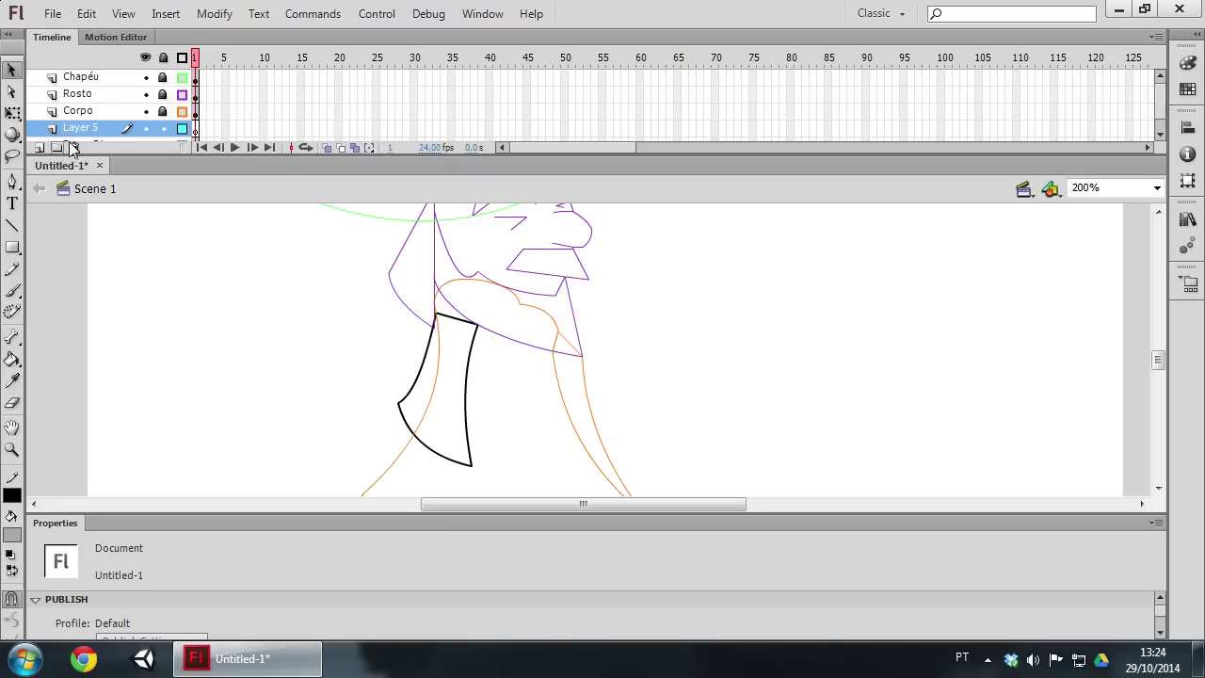
pyautogui.scroll(-3, 620, 327)
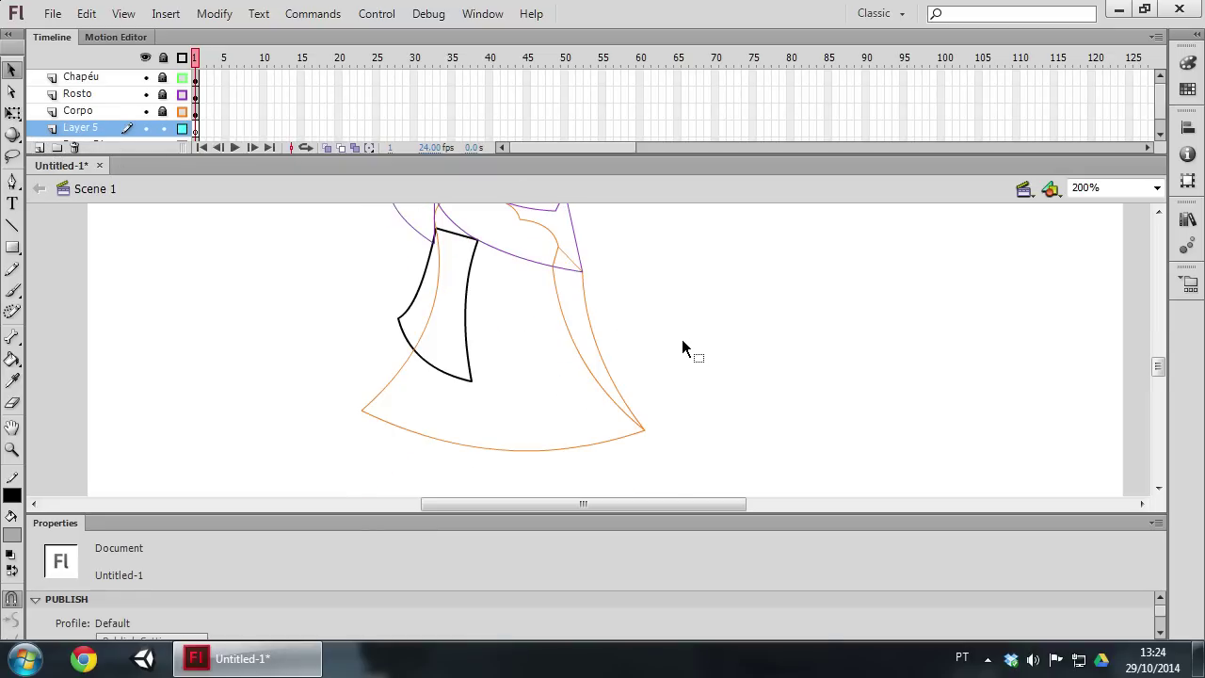
pyautogui.hotkey('ctrl', 'v')
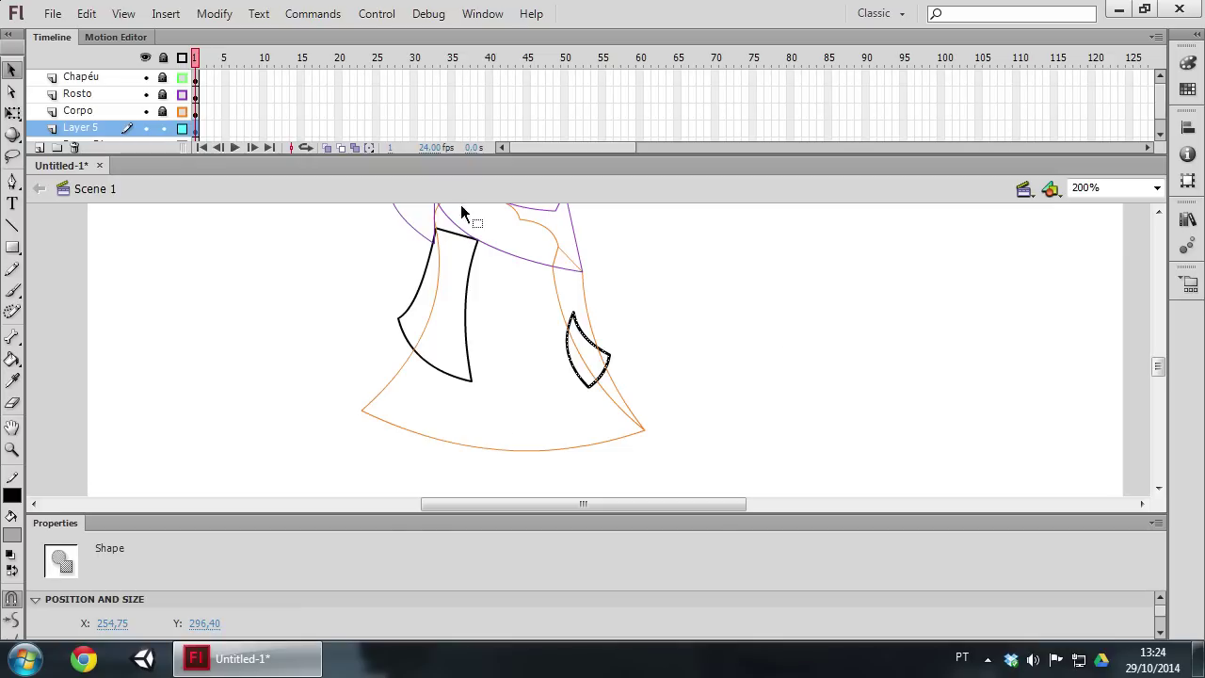
pyautogui.hotkey('ctrl', 'z')
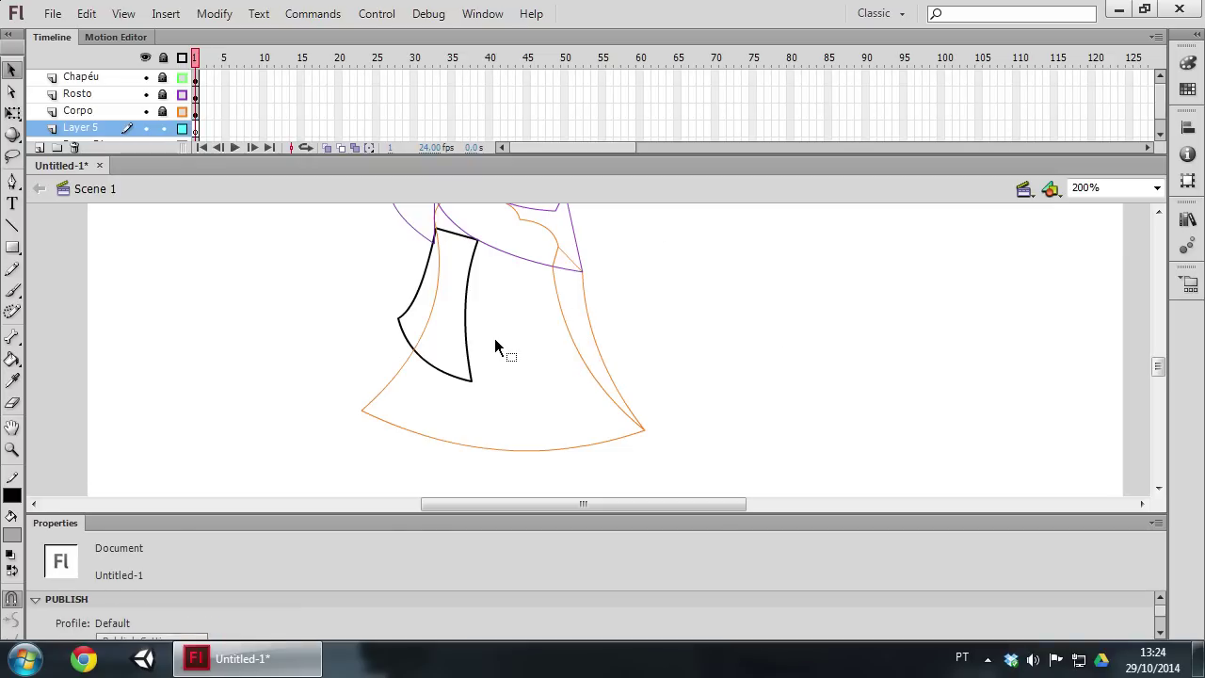
pyautogui.hotkey('ctrl', 'shift', 'v')
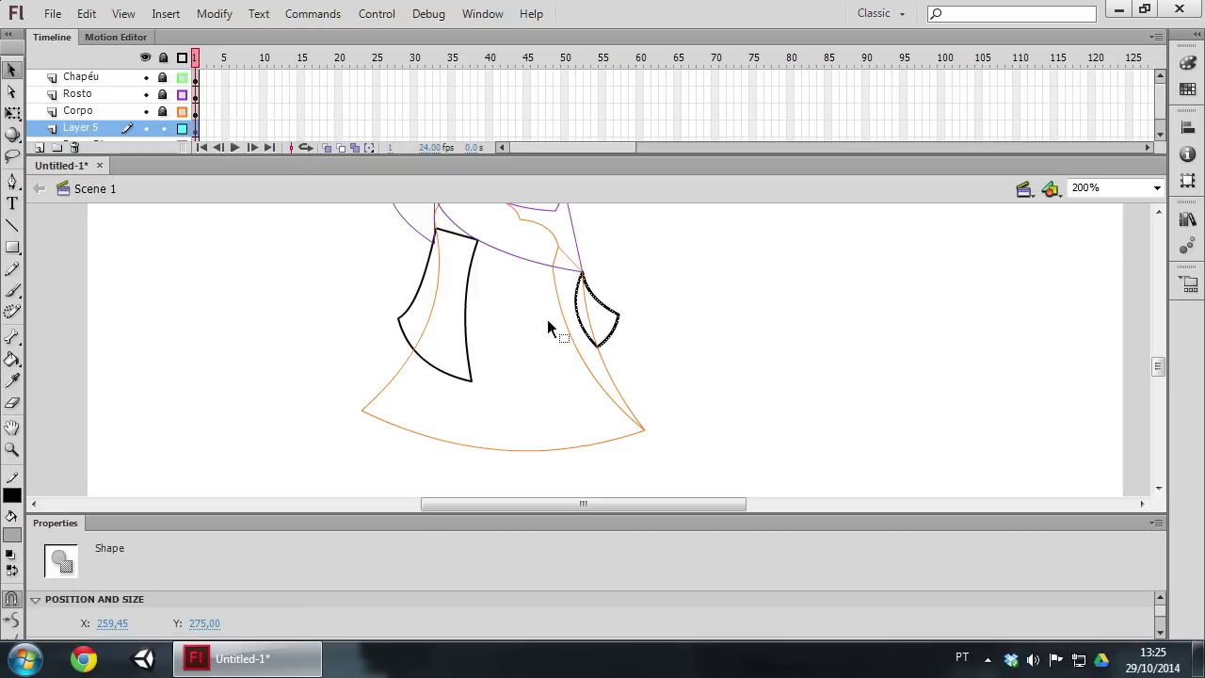
pyautogui.scroll(1, 556, 329)
pyautogui.scroll(-1, 563, 340)
# Rename Layer 5 to Braço Esq.
pyautogui.click(98, 131)
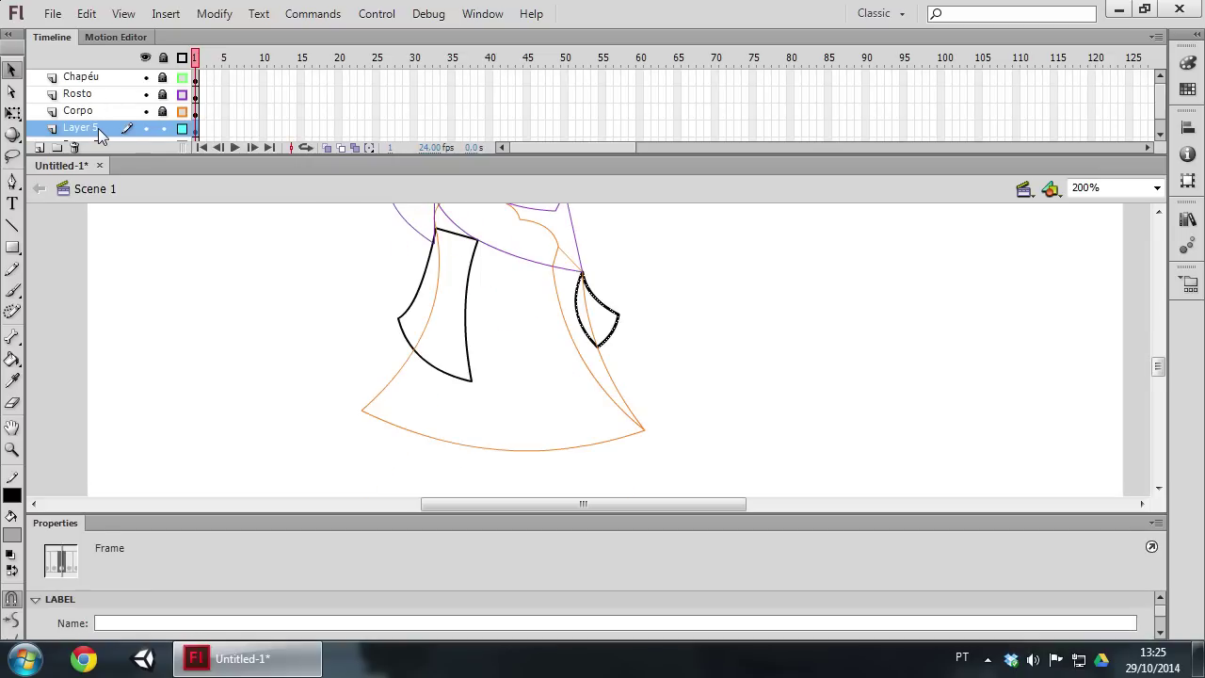
pyautogui.doubleClick(96, 129)
pyautogui.write('Brac')
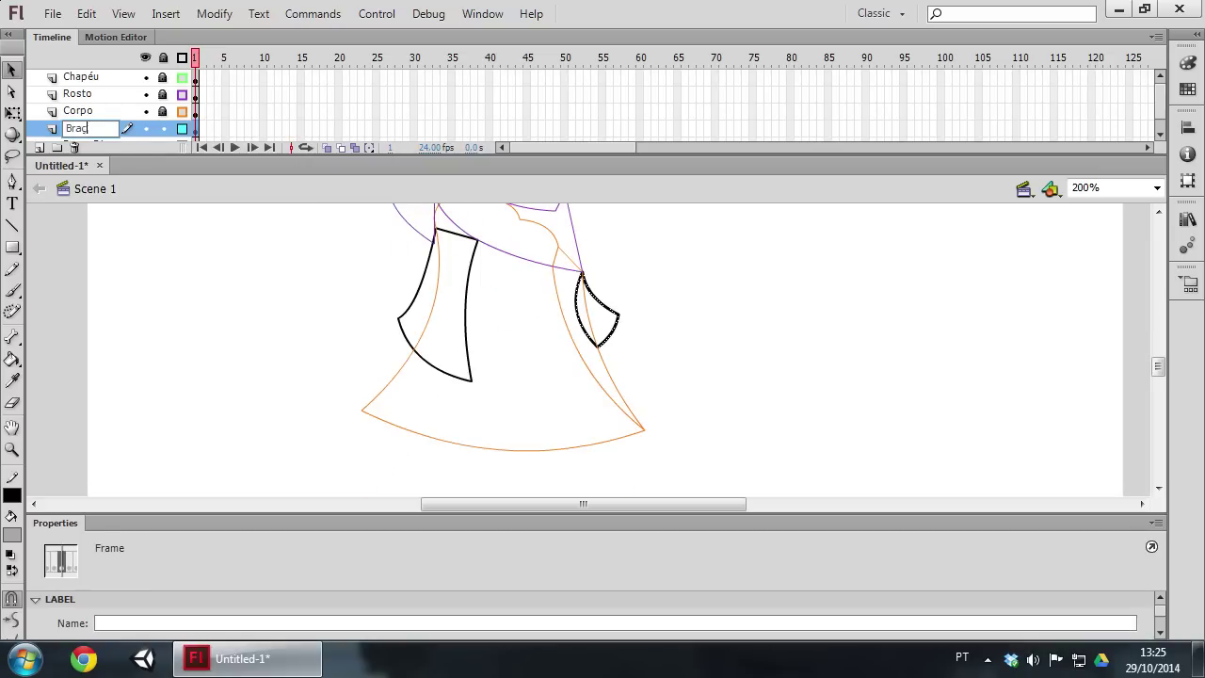
pyautogui.write('erdo')
pyautogui.click(226, 165)
pyautogui.scroll(-1, 222, 120)
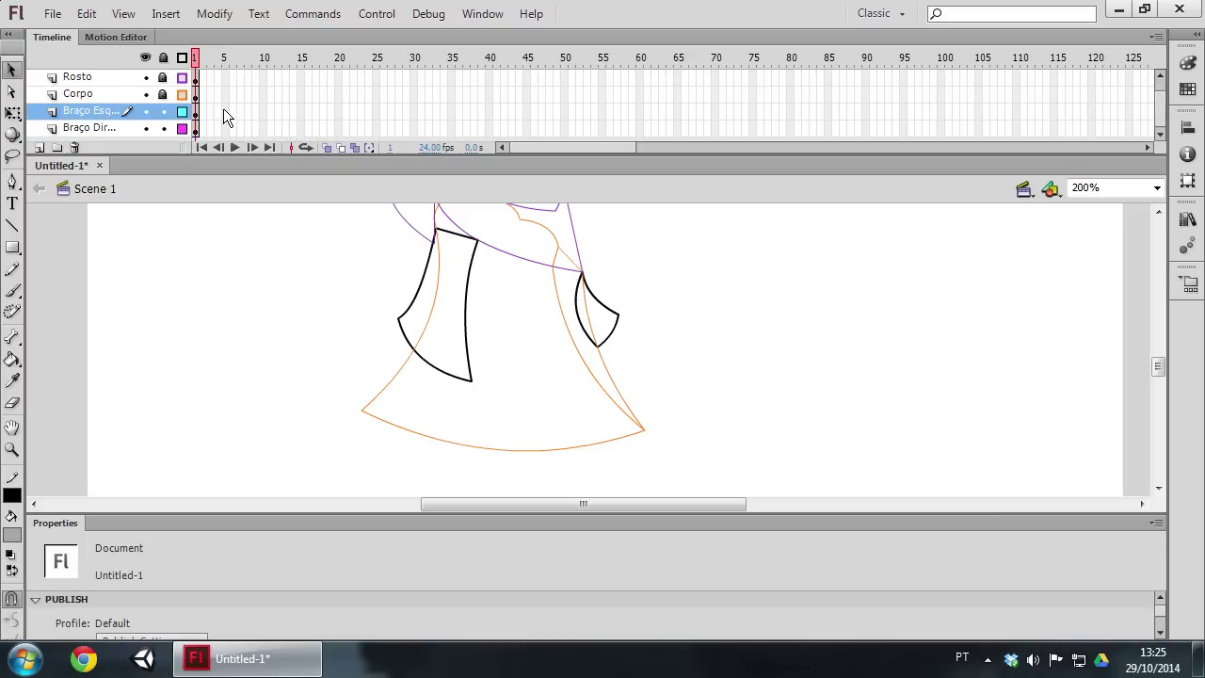
# Move the Braço Dir layer above Corpo in the timeline.
pyautogui.moveTo(85, 111)
pyautogui.mouseDown()
pyautogui.moveTo(91, 95)
pyautogui.moveTo(95, 113)
pyautogui.mouseUp()
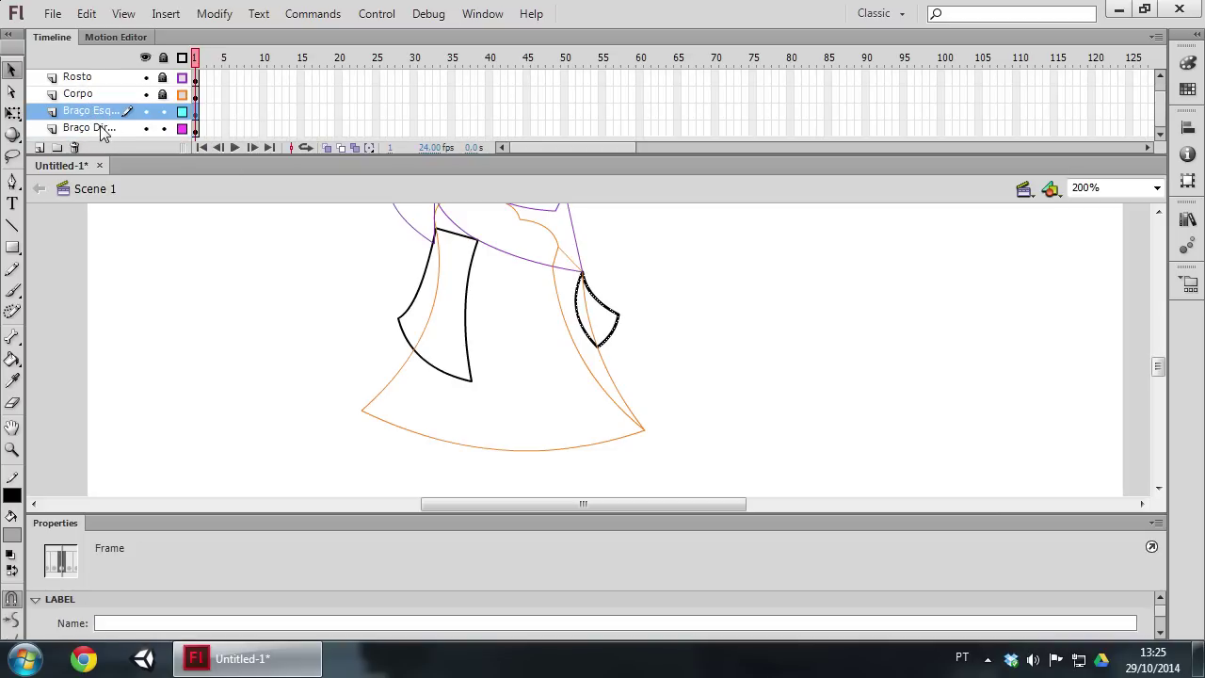
pyautogui.moveTo(91, 128); pyautogui.dragTo(91, 95)
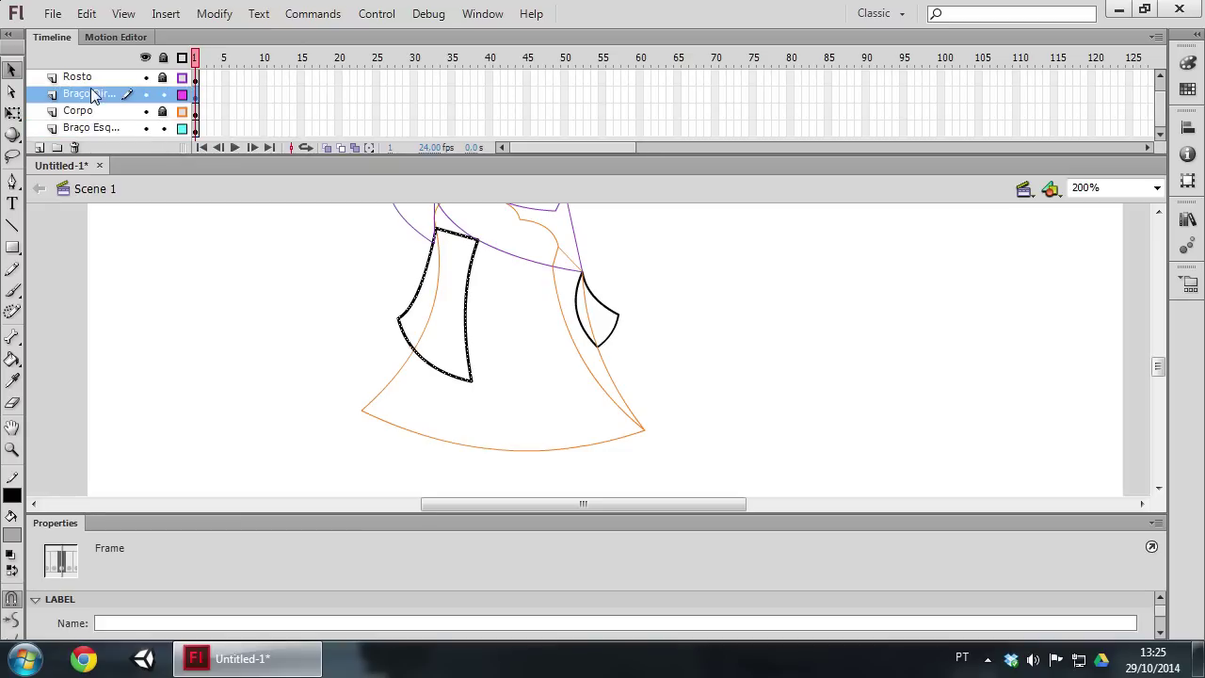
pyautogui.click(711, 309)
pyautogui.scroll(1, 602, 309)
pyautogui.scroll(2, 601, 309)
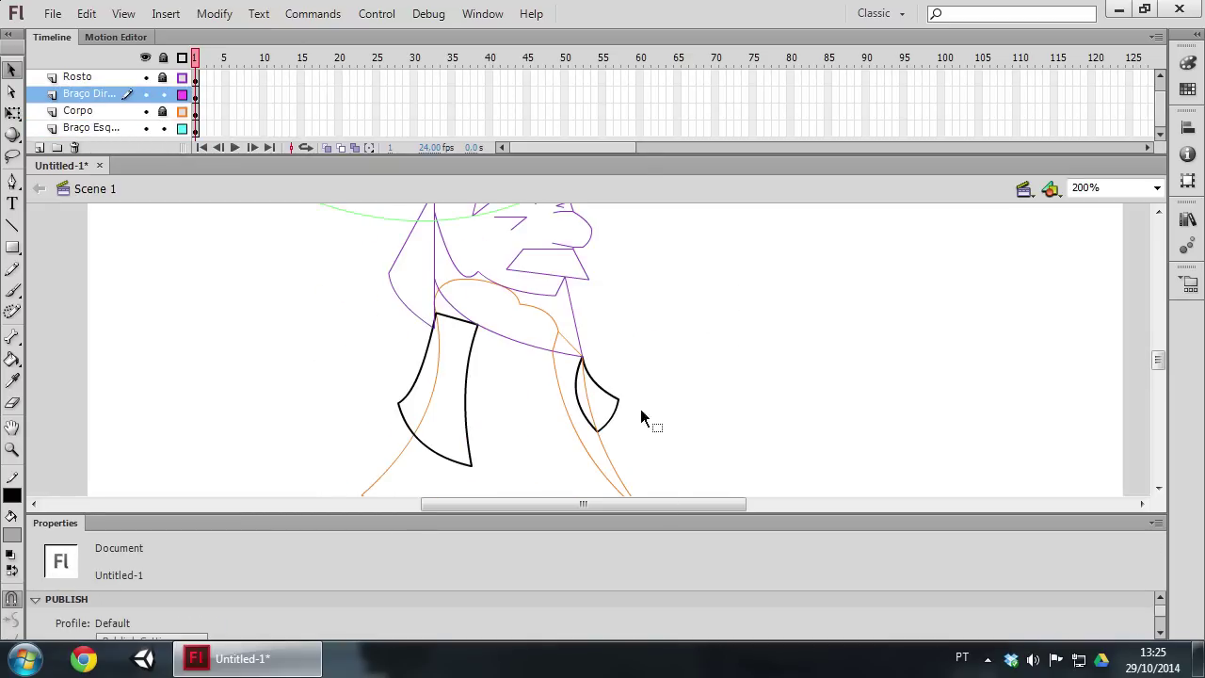
pyautogui.scroll(-2, 640, 411)
pyautogui.scroll(-1, 612, 358)
pyautogui.scroll(1, 624, 324)
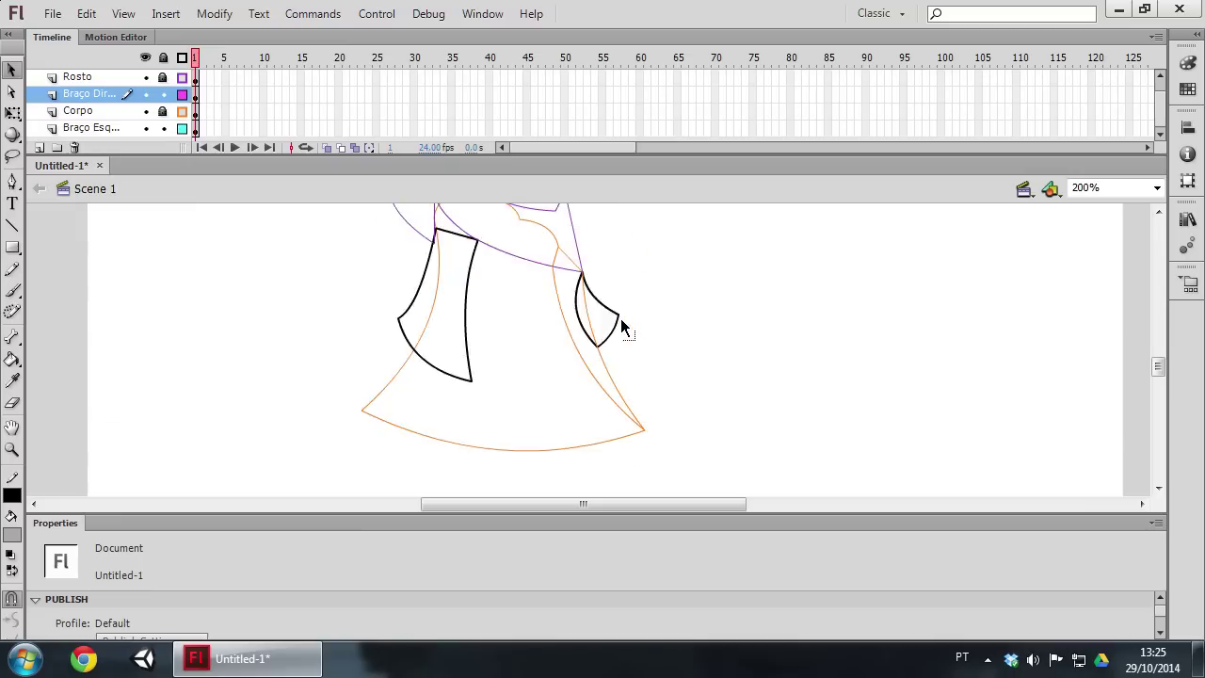
pyautogui.scroll(1, 624, 323)
# Lock the Braço Dir and Braço Esq layers.
pyautogui.click(162, 94)
pyautogui.click(163, 128)
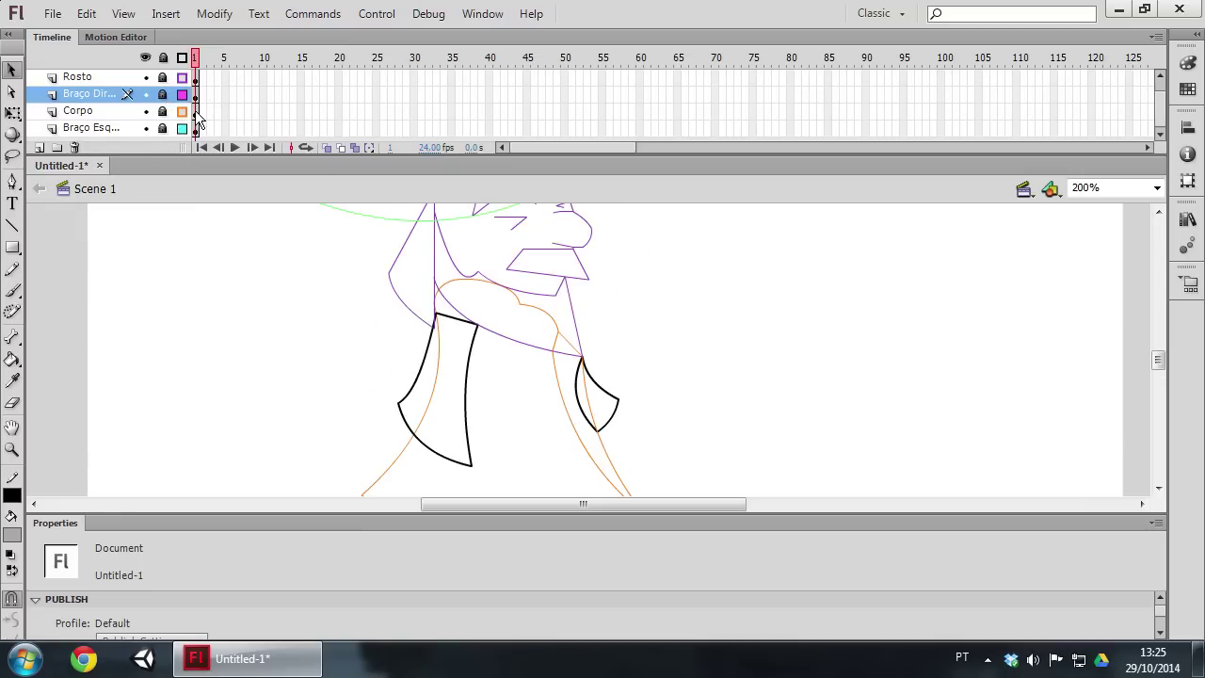
pyautogui.click(99, 129)
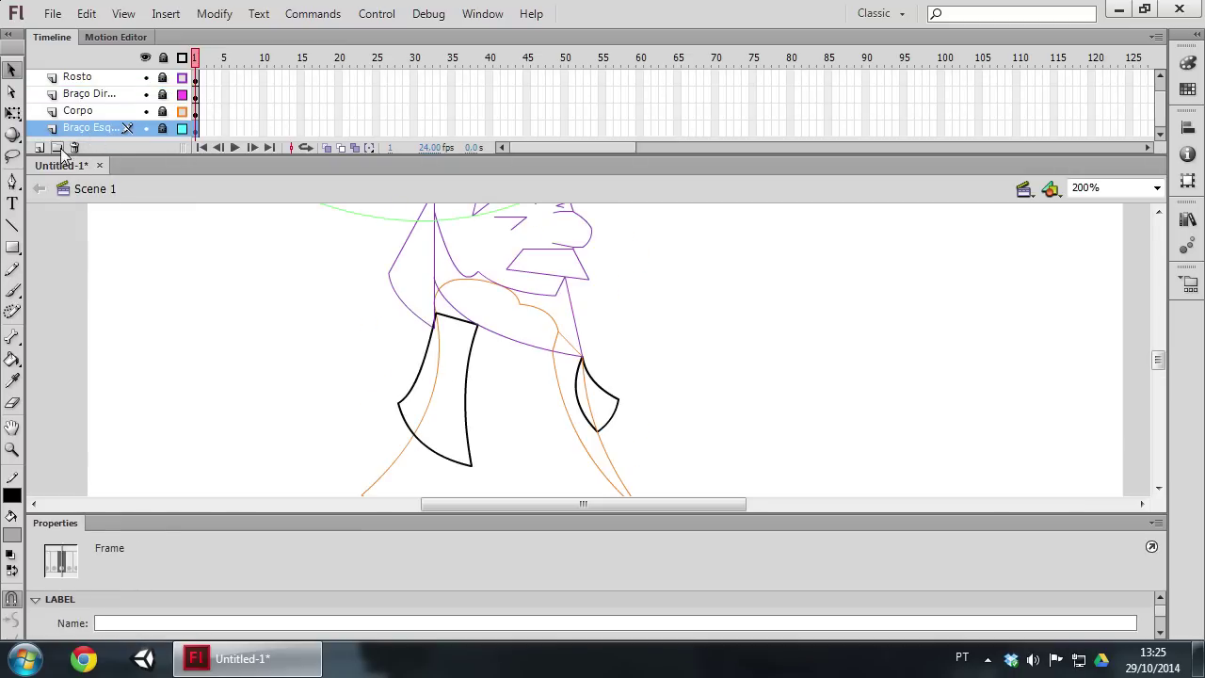
# Add a new layer named Pé Direito for the right boot.
pyautogui.click(39, 148)
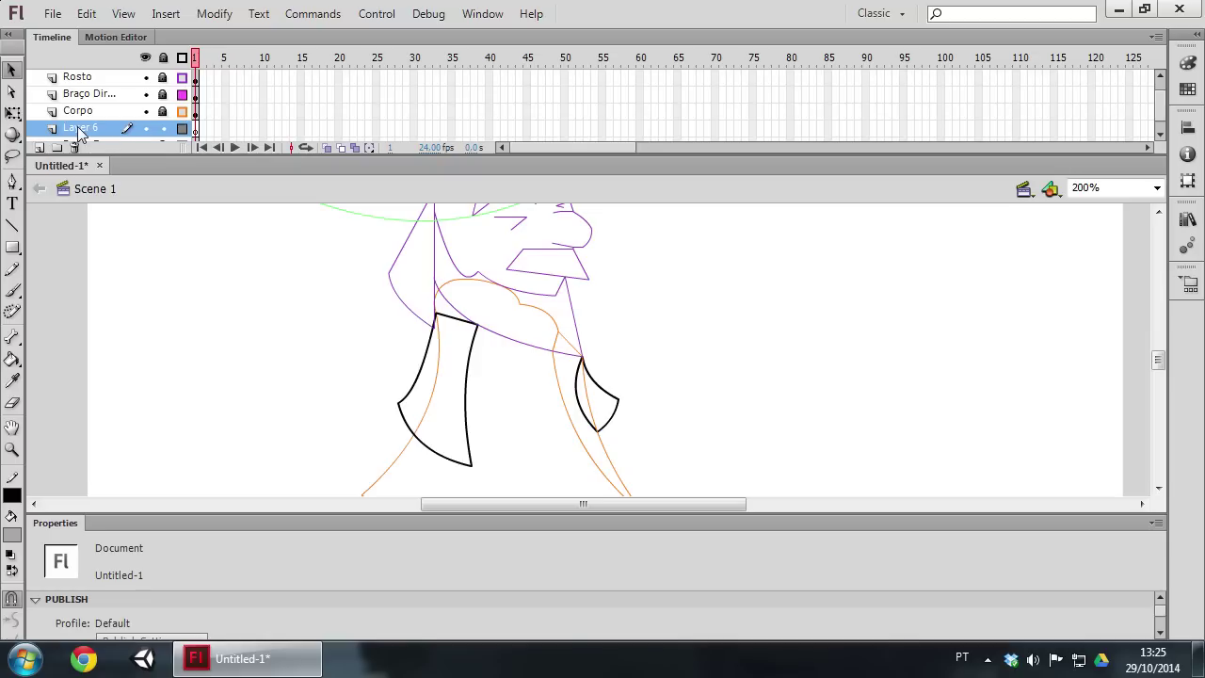
pyautogui.doubleClick(81, 128)
pyautogui.write('Pé Direit')
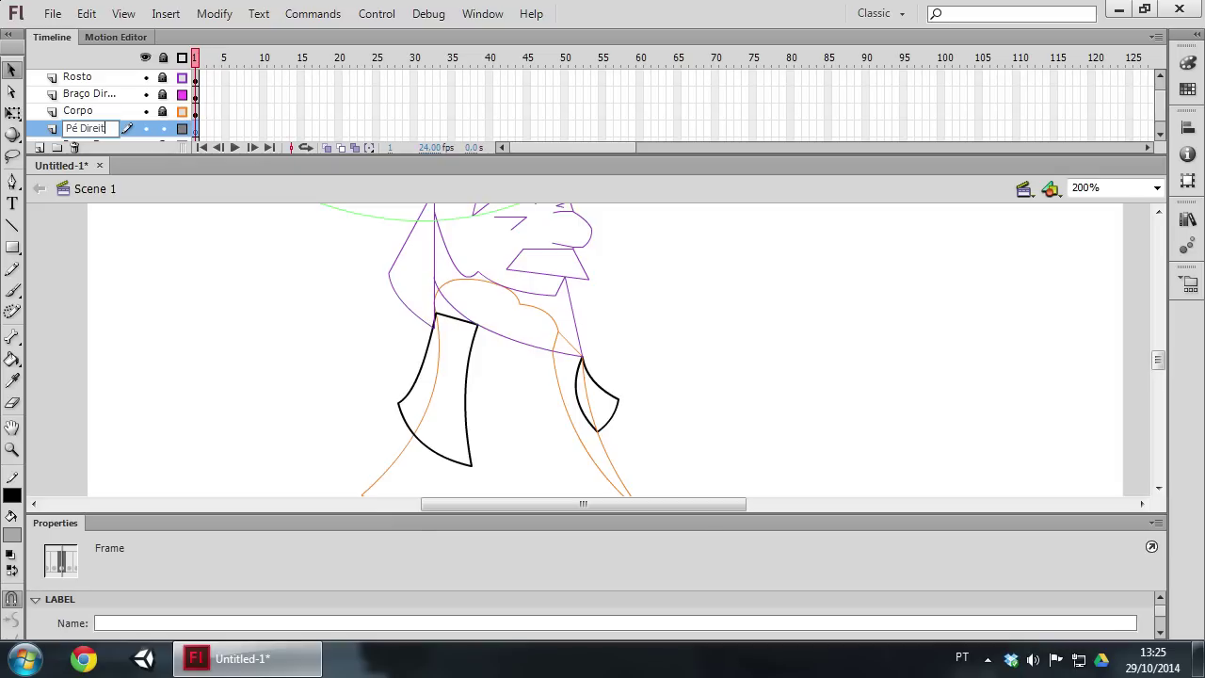
pyautogui.press('Return')
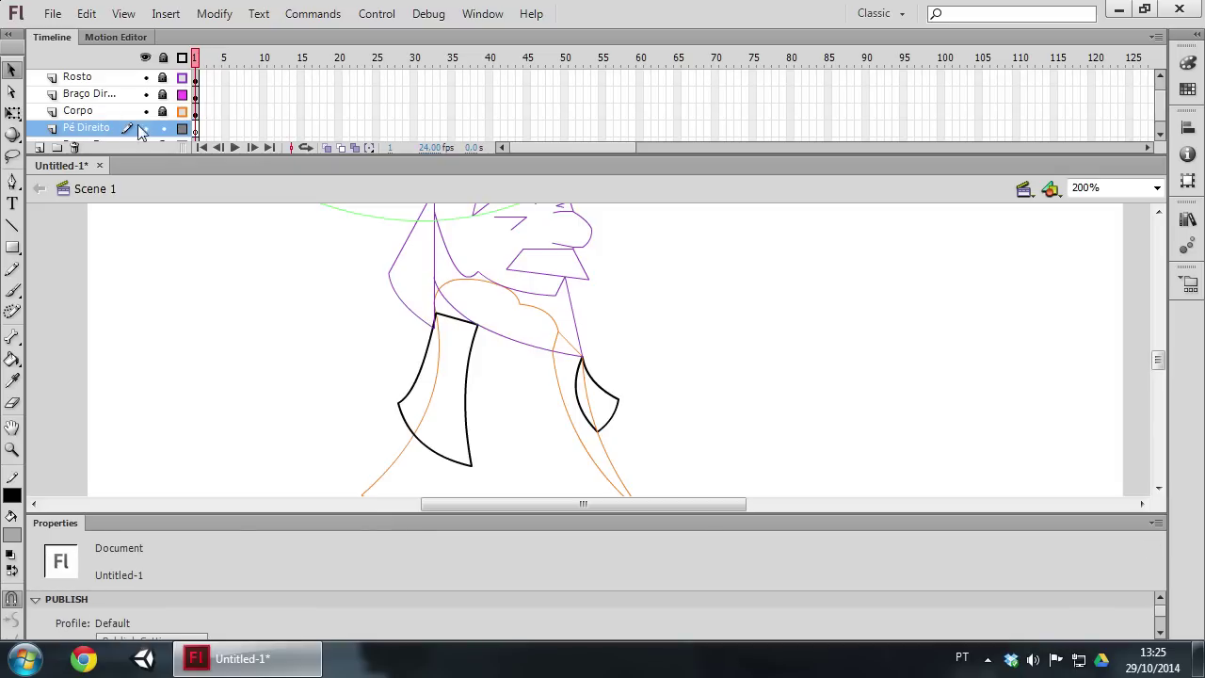
pyautogui.scroll(-3, 626, 346)
pyautogui.click(12, 226)
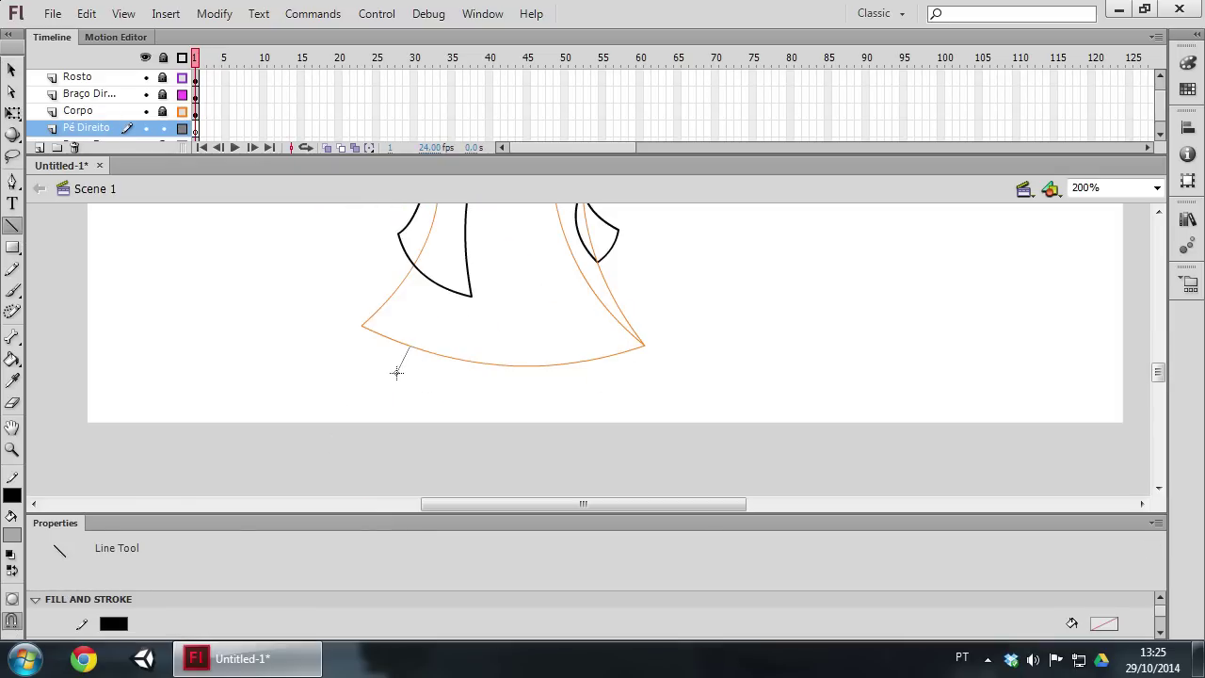
# Draw the right boot outline, shape a stepped top and rounded toe, then select it.
pyautogui.moveTo(429, 382)
pyautogui.mouseDown()
pyautogui.moveTo(411, 347)
pyautogui.moveTo(484, 404)
pyautogui.mouseUp()
pyautogui.moveTo(487, 408)
pyautogui.mouseDown()
pyautogui.moveTo(506, 406)
pyautogui.moveTo(506, 354)
pyautogui.moveTo(447, 338)
pyautogui.moveTo(473, 337)
pyautogui.moveTo(429, 316)
pyautogui.moveTo(437, 356)
pyautogui.mouseUp()
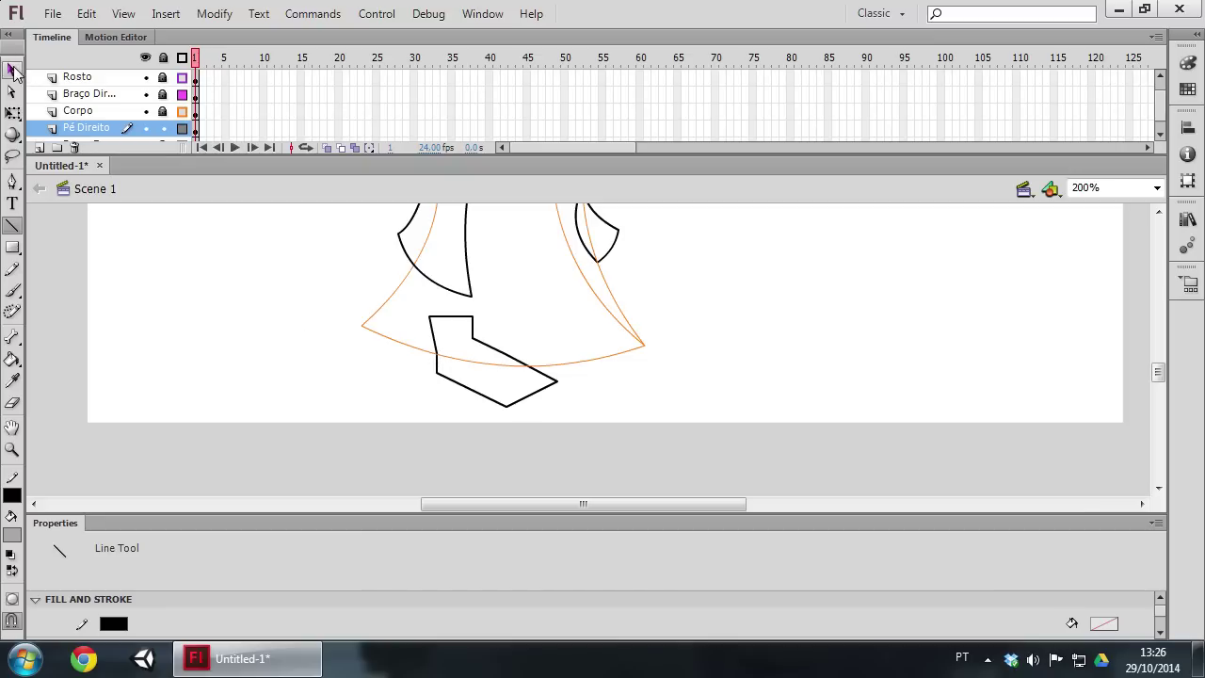
pyautogui.click(12, 69)
pyautogui.moveTo(538, 399)
pyautogui.mouseDown()
pyautogui.moveTo(465, 404)
pyautogui.moveTo(511, 395)
pyautogui.moveTo(538, 369)
pyautogui.moveTo(502, 404)
pyautogui.mouseUp()
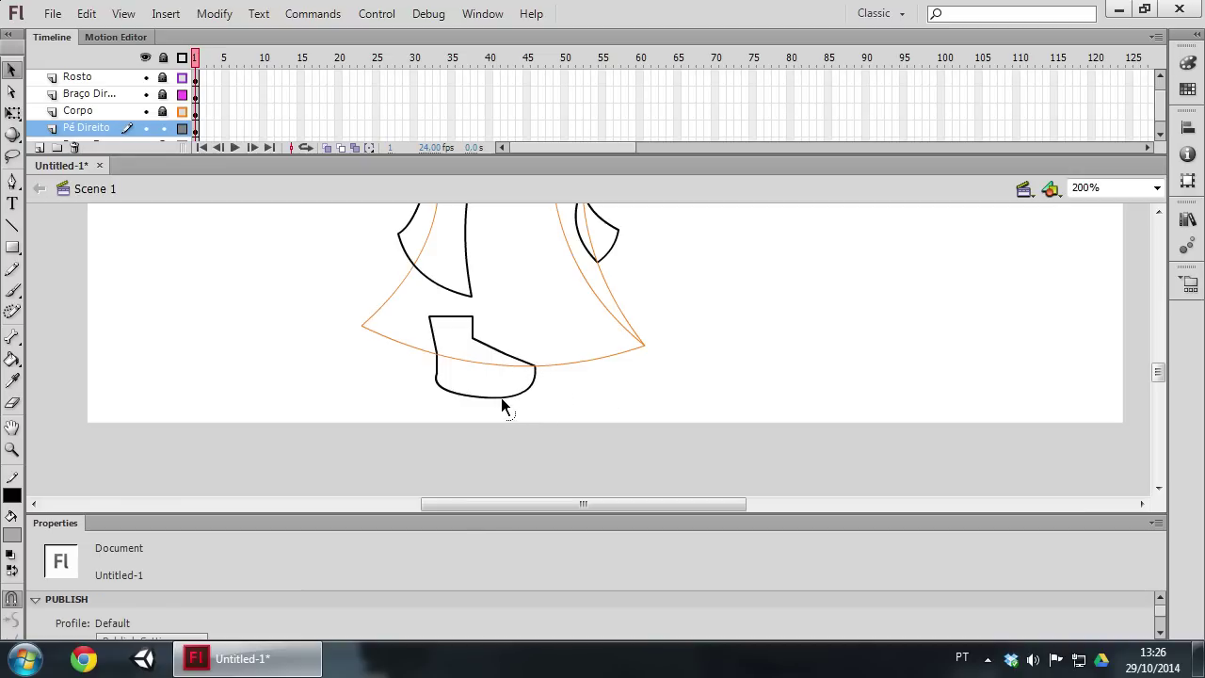
pyautogui.moveTo(473, 339)
pyautogui.mouseDown()
pyautogui.moveTo(475, 354)
pyautogui.moveTo(501, 360)
pyautogui.mouseUp()
pyautogui.moveTo(501, 359)
pyautogui.mouseDown()
pyautogui.moveTo(511, 346)
pyautogui.moveTo(519, 362)
pyautogui.moveTo(527, 347)
pyautogui.mouseUp()
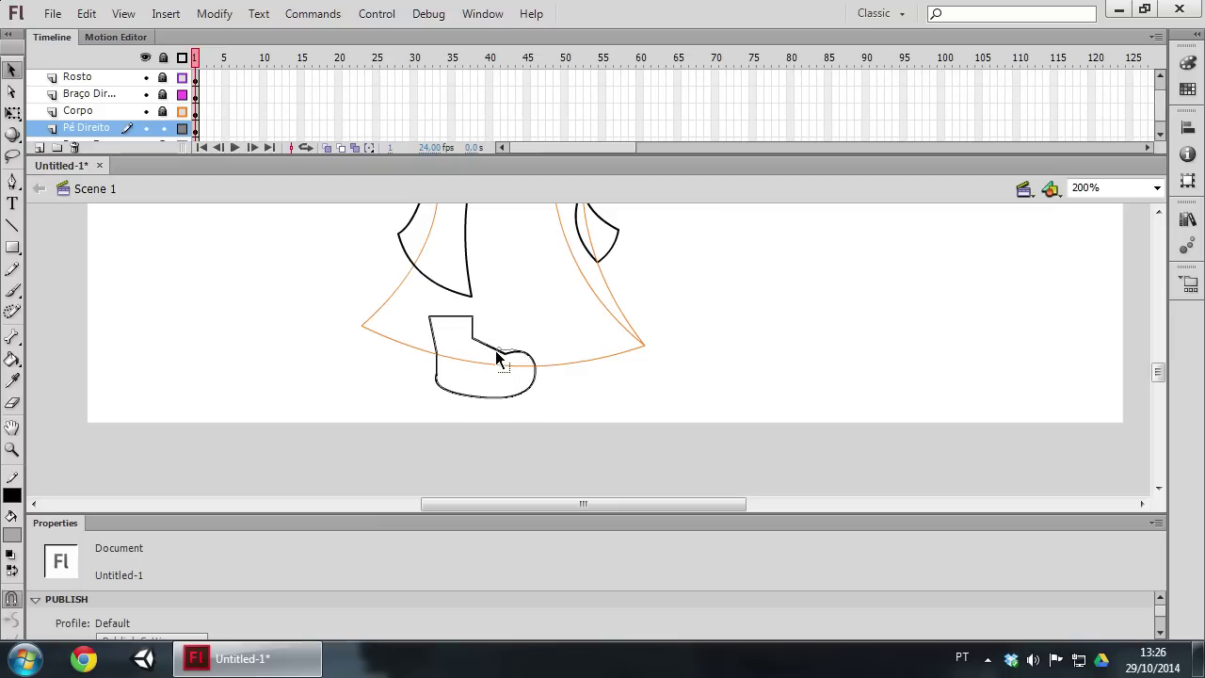
pyautogui.moveTo(505, 355); pyautogui.dragTo(497, 358)
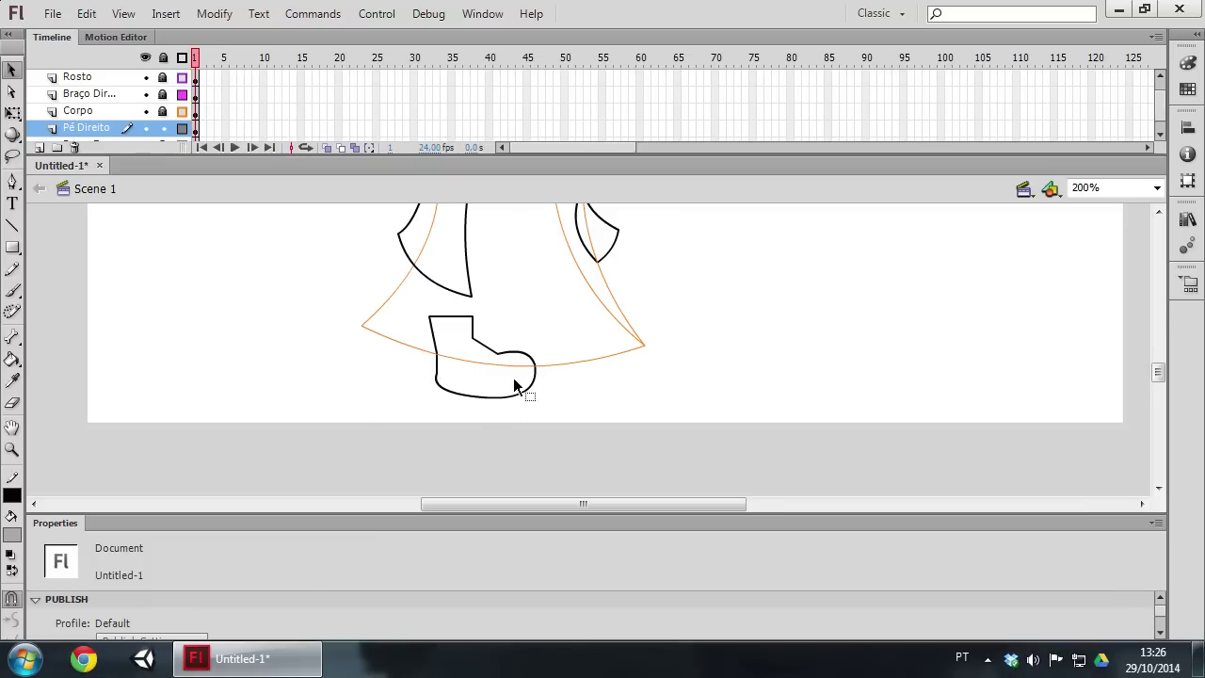
pyautogui.moveTo(373, 291)
pyautogui.mouseDown()
pyautogui.moveTo(560, 400)
pyautogui.moveTo(389, 304)
pyautogui.mouseUp()
# Rotate the boot with Free Transform until it sits level, then lock Pé Direito.
pyautogui.click(12, 112)
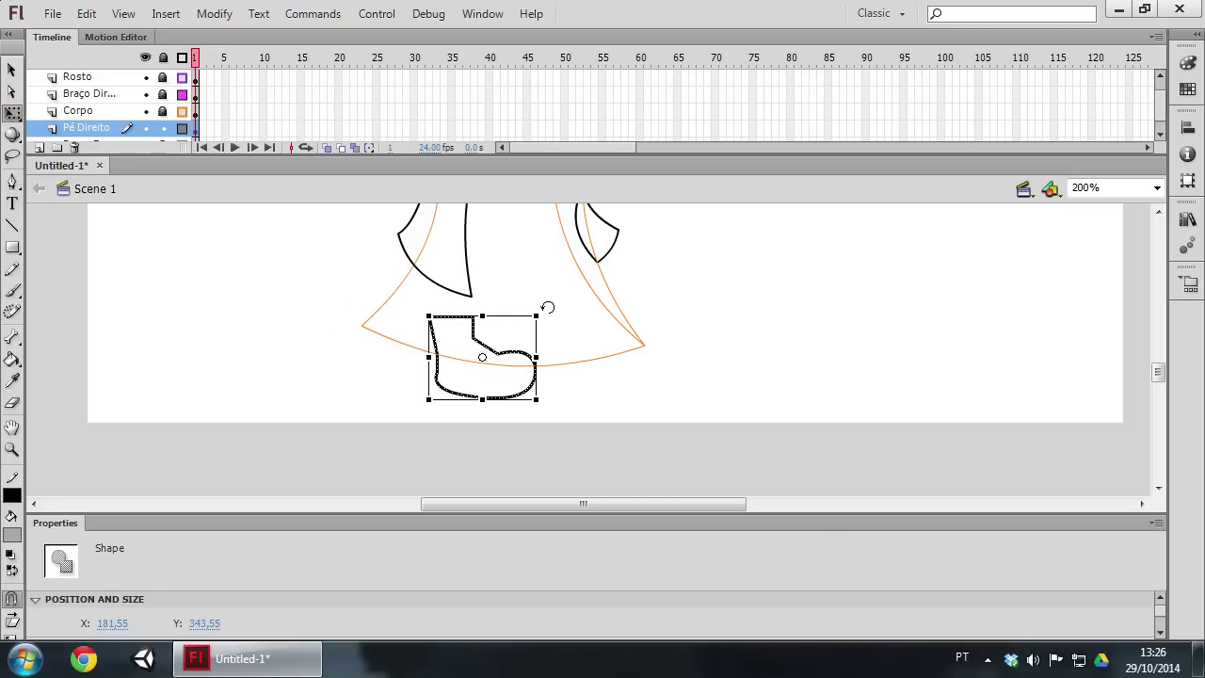
pyautogui.moveTo(549, 307); pyautogui.dragTo(559, 318)
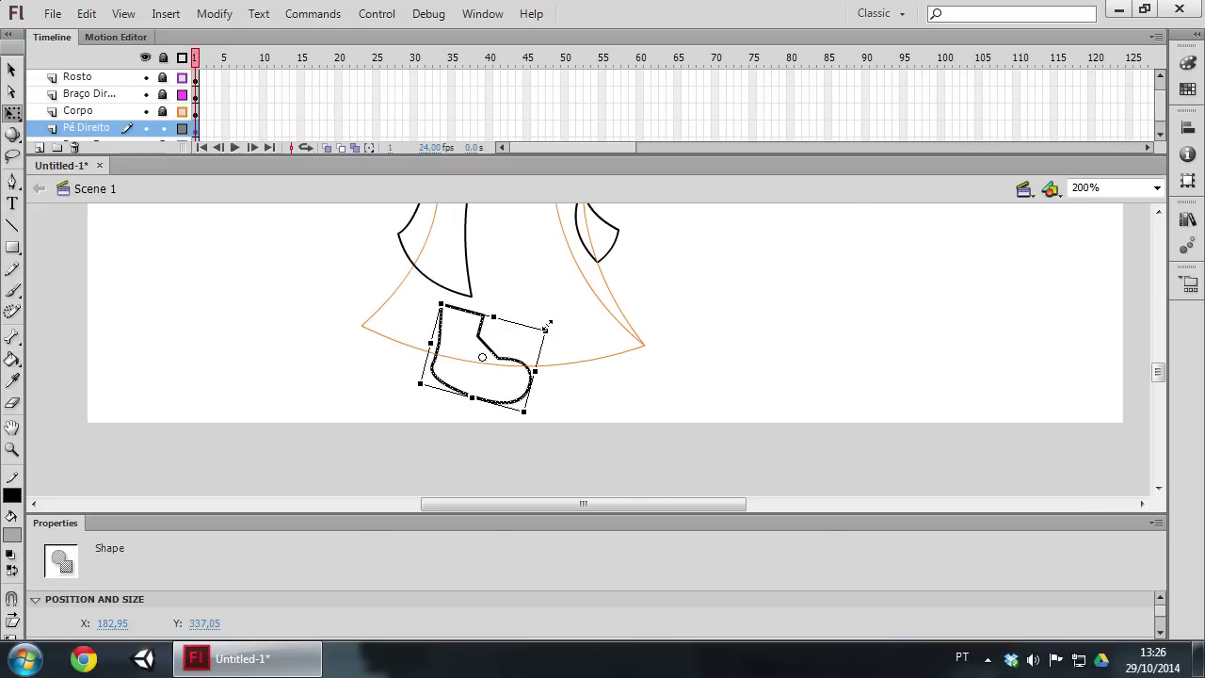
pyautogui.moveTo(556, 318); pyautogui.dragTo(556, 307)
pyautogui.click(12, 70)
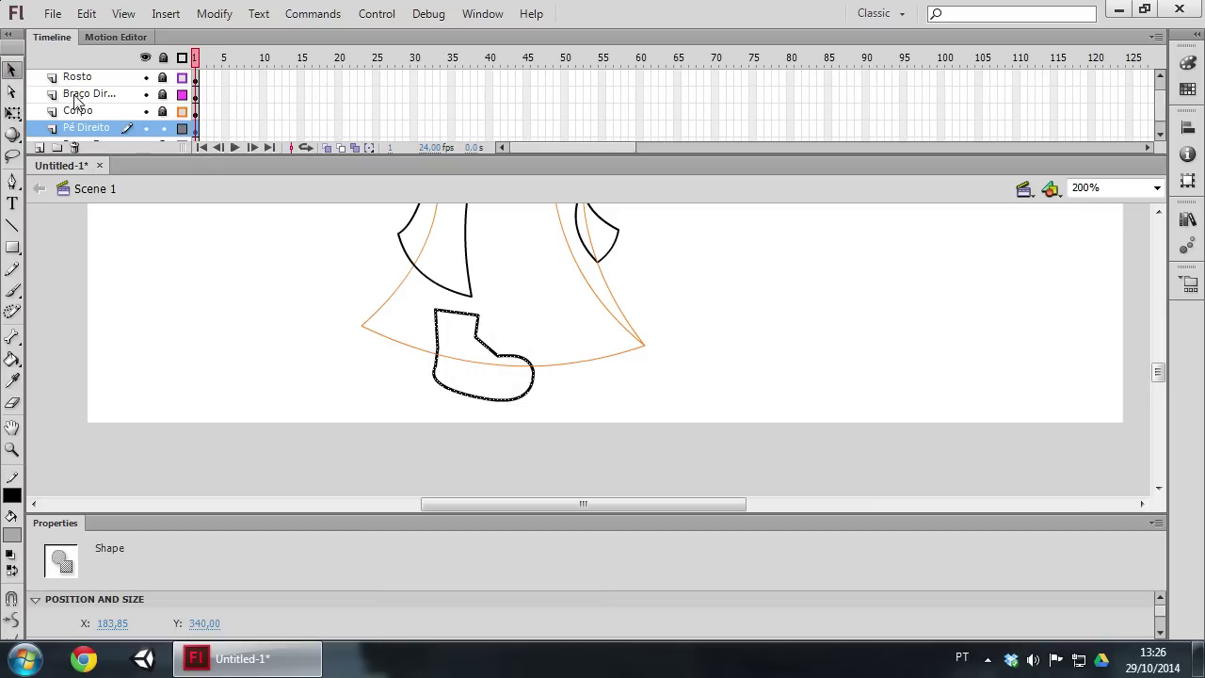
pyautogui.click(163, 129)
pyautogui.scroll(-1, 125, 138)
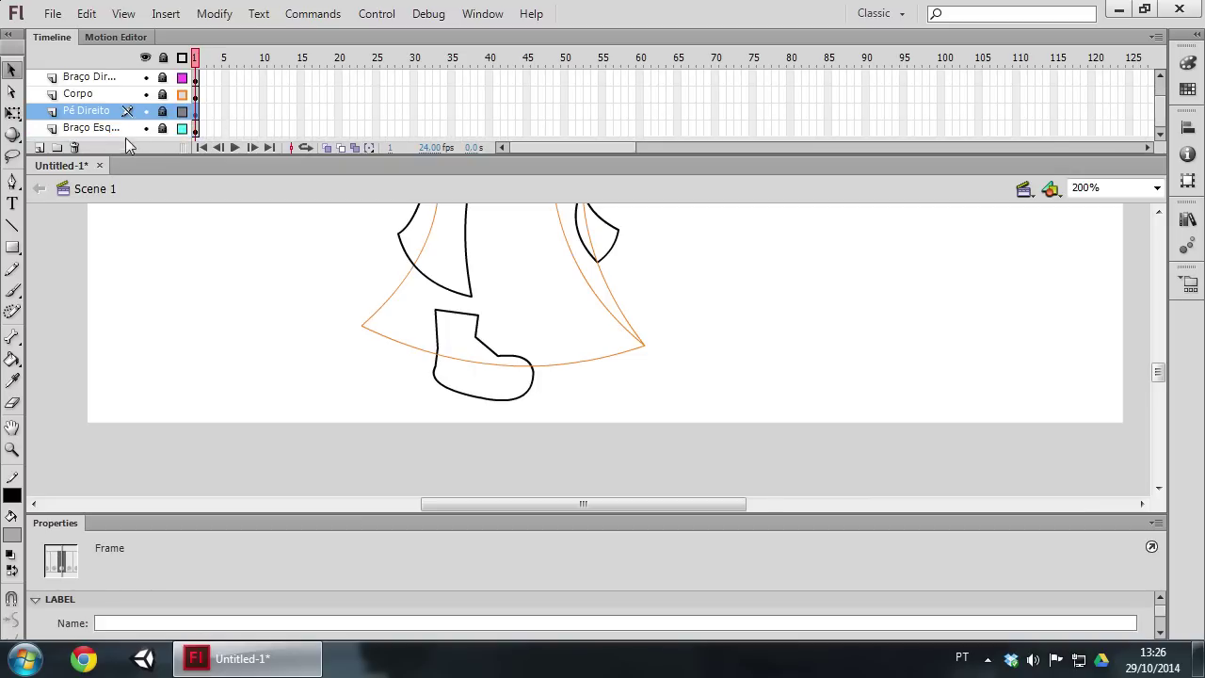
# Add a Pé Esquerdo layer above Pé Direito for a copy of the boot.
pyautogui.click(40, 148)
pyautogui.doubleClick(83, 113)
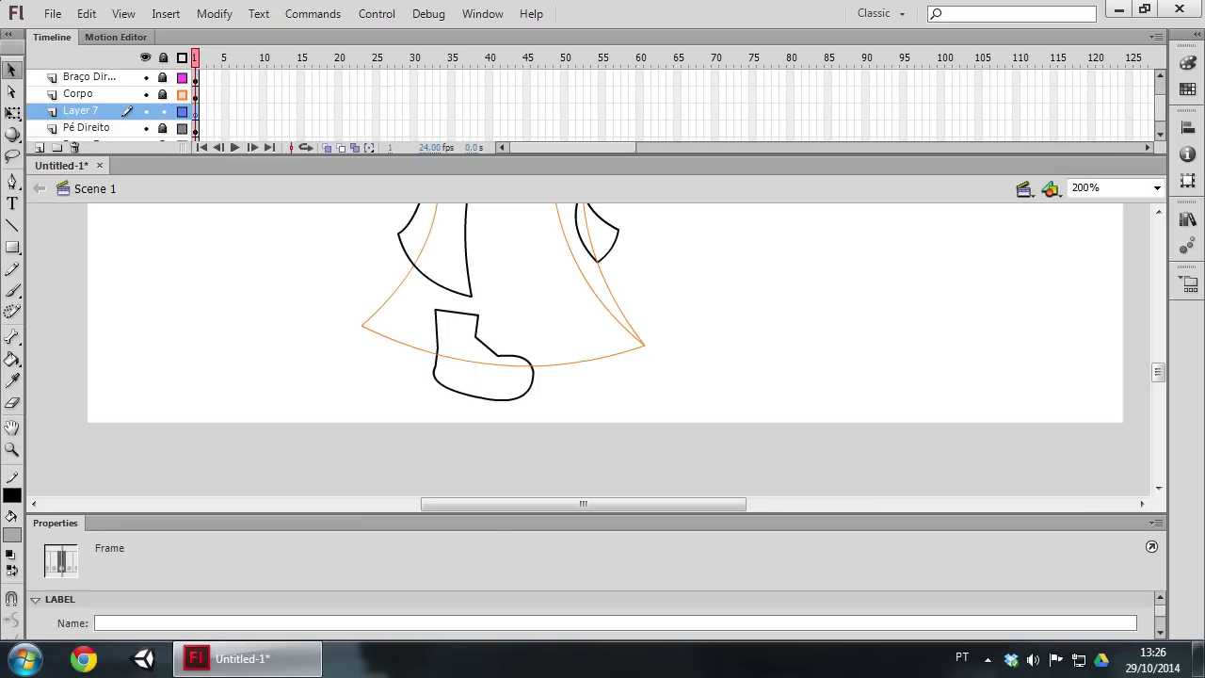
pyautogui.write('Pé')
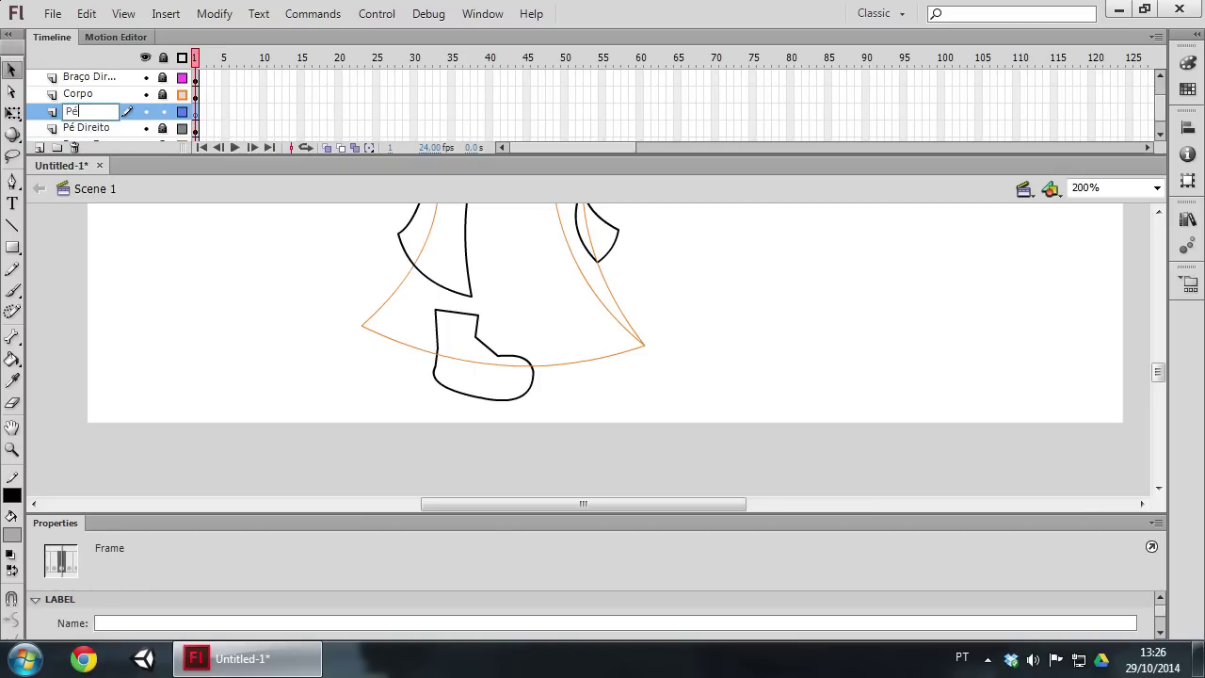
pyautogui.write('do')
pyautogui.press('Return')
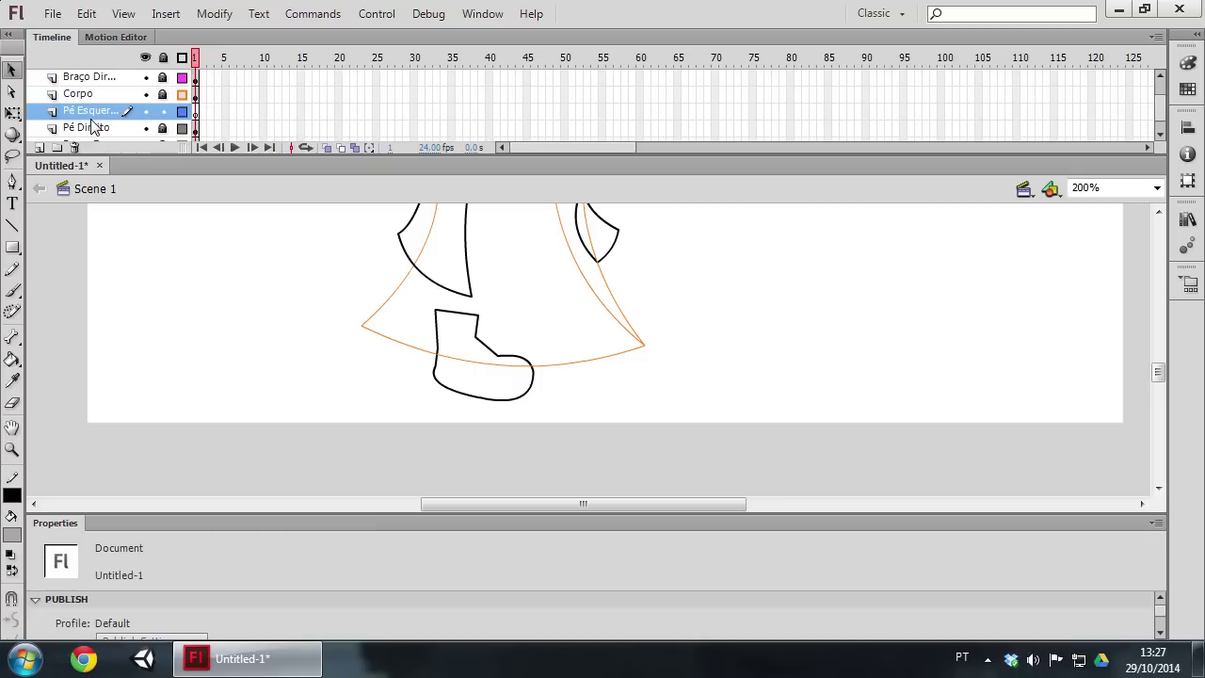
pyautogui.hotkey('ctrl', 'a')
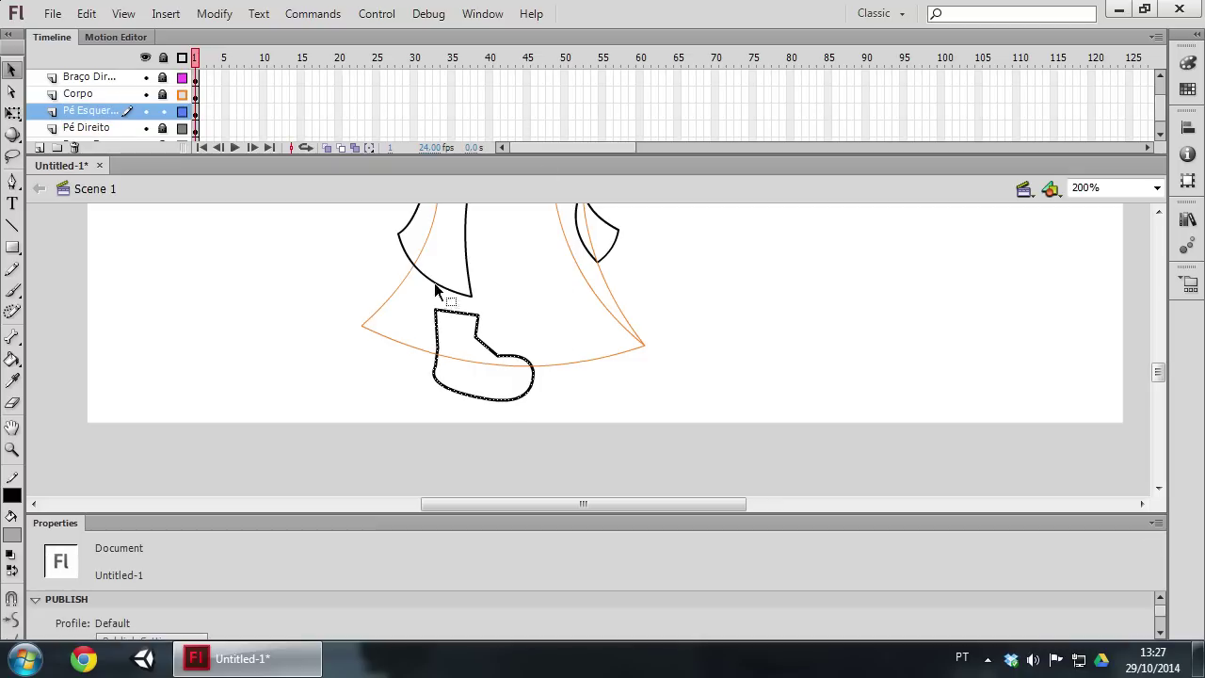
# Move the boot copy right of the first, then shrink and tilt it slightly with Free Transform.
pyautogui.moveTo(533, 375)
pyautogui.mouseDown()
pyautogui.moveTo(631, 356)
pyautogui.moveTo(636, 369)
pyautogui.mouseUp()
pyautogui.click(12, 112)
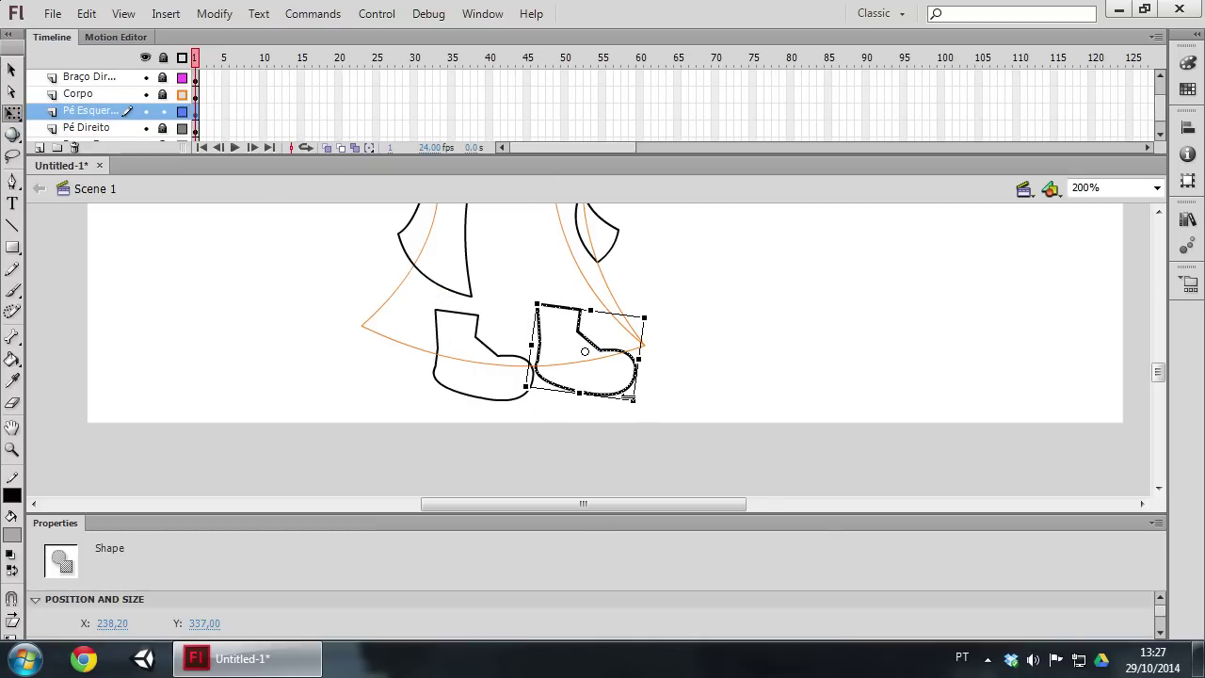
pyautogui.moveTo(636, 399); pyautogui.dragTo(633, 398)
pyautogui.moveTo(635, 395); pyautogui.dragTo(613, 376)
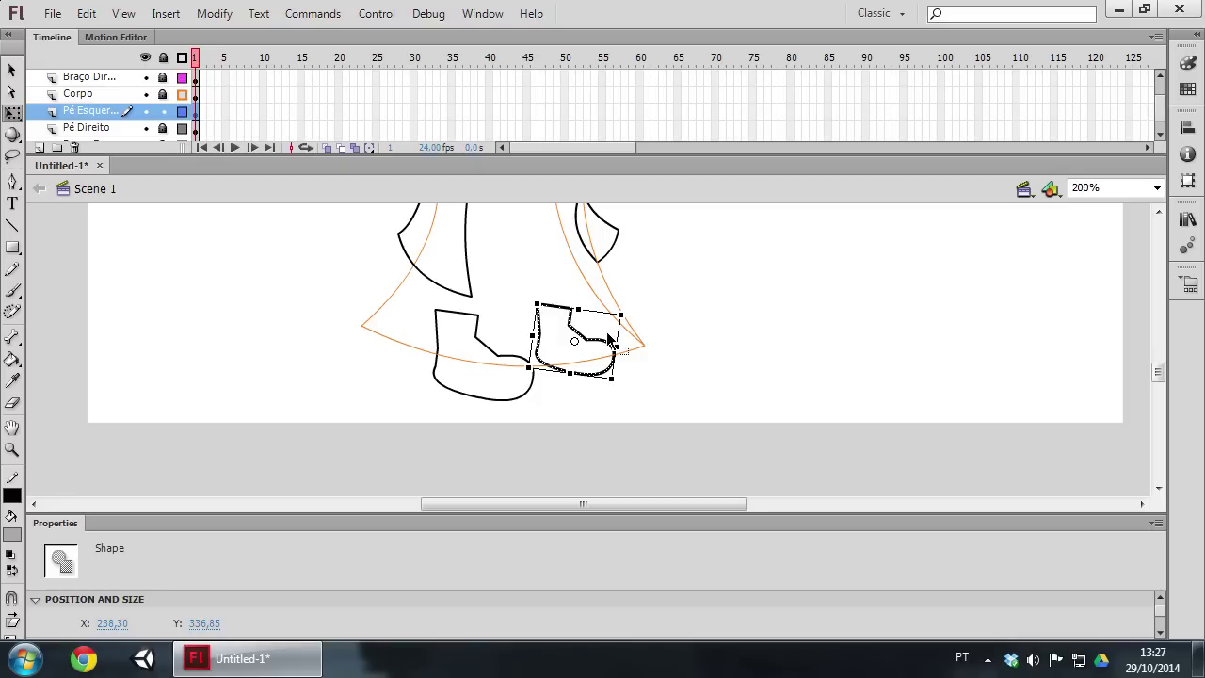
pyautogui.moveTo(603, 345)
pyautogui.mouseDown()
pyautogui.moveTo(612, 355)
pyautogui.moveTo(626, 317)
pyautogui.mouseUp()
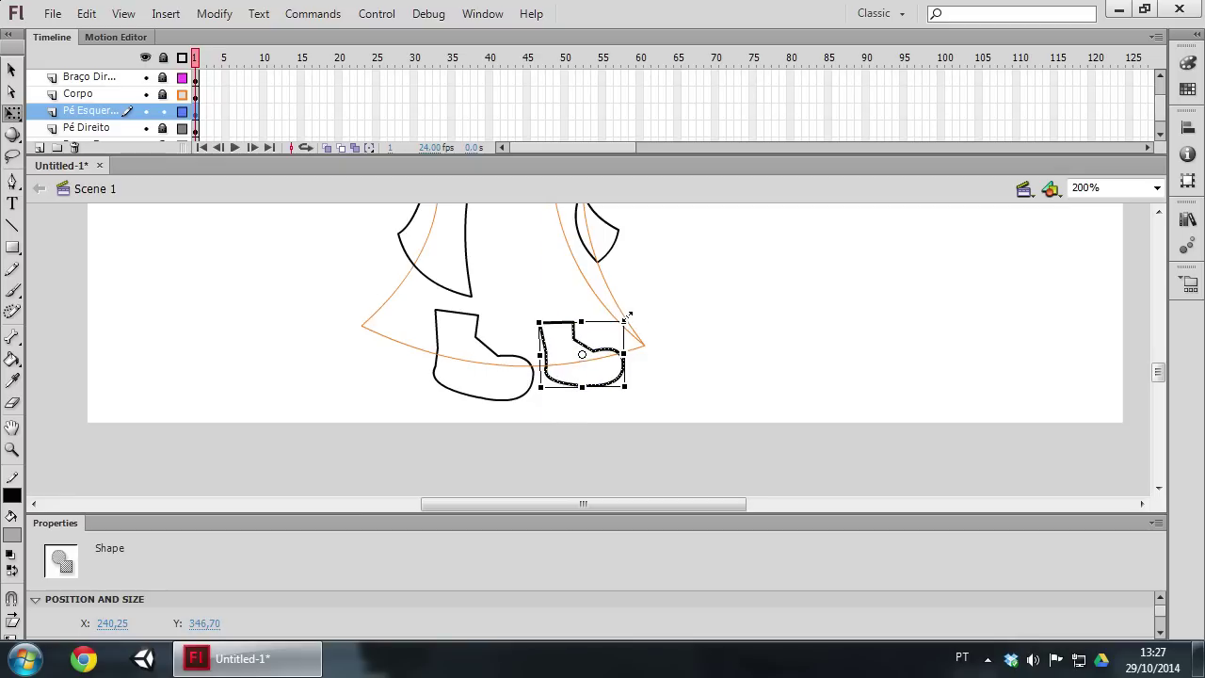
pyautogui.moveTo(634, 311); pyautogui.dragTo(647, 320)
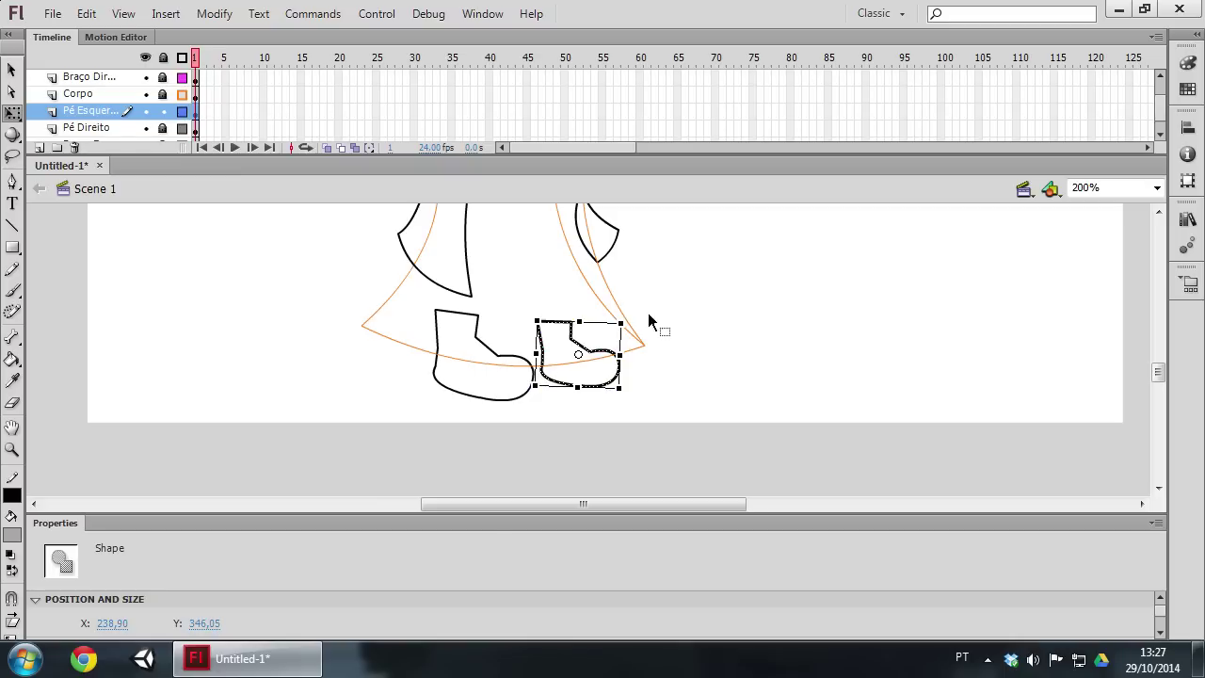
# Deselect the finished left boot and lock the Pé Esquerdo layer.
pyautogui.click(11, 69)
pyautogui.click(182, 237)
pyautogui.scroll(3, 415, 292)
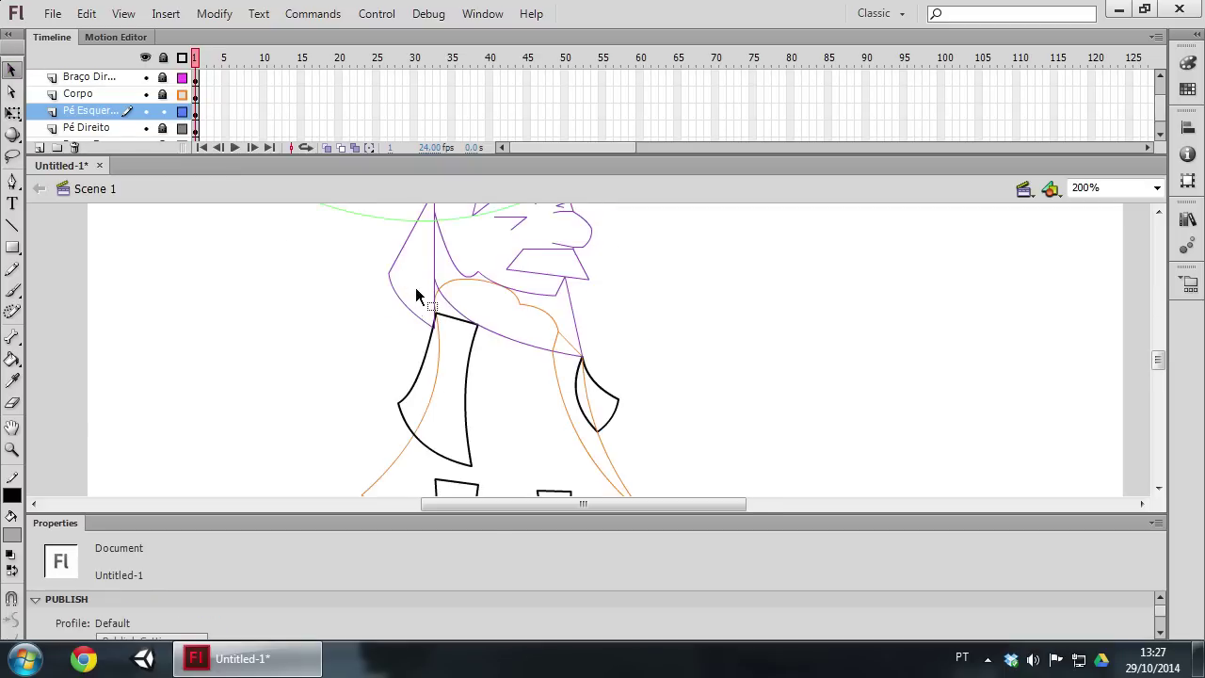
pyautogui.scroll(-1, 418, 295)
pyautogui.scroll(-2, 430, 304)
pyautogui.scroll(3, 430, 304)
pyautogui.scroll(-1, 422, 303)
pyautogui.scroll(-2, 423, 303)
pyautogui.scroll(3, 422, 303)
pyautogui.scroll(-1, 423, 303)
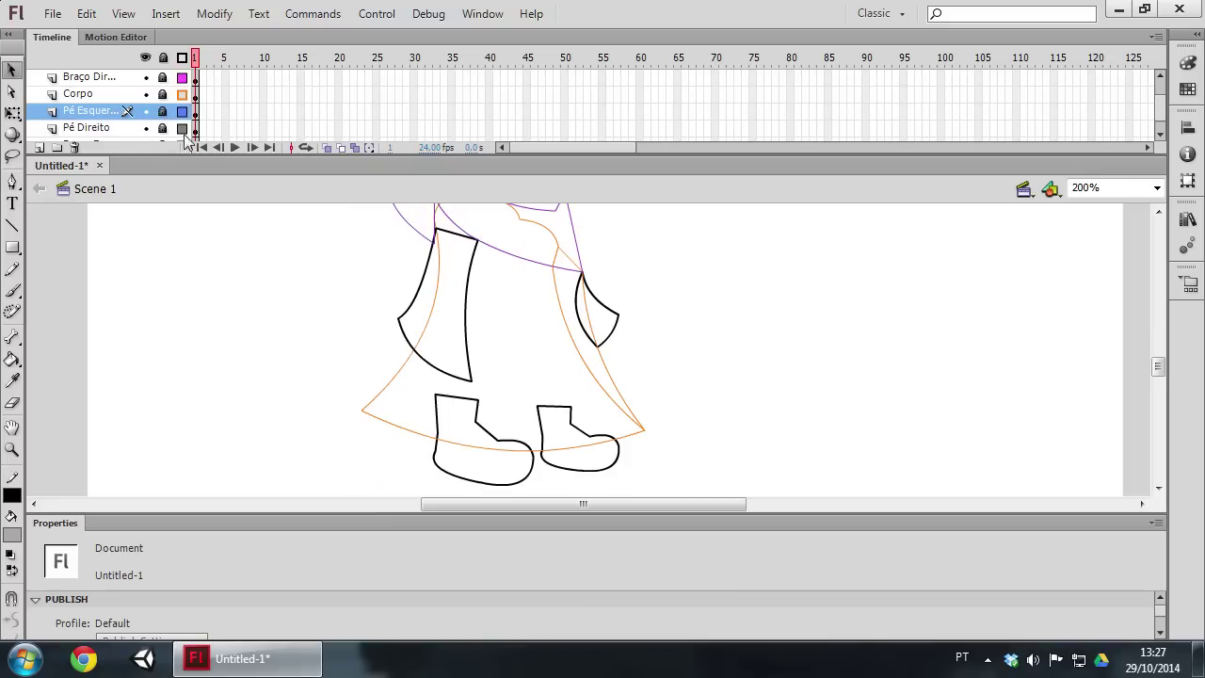
pyautogui.scroll(-1, 165, 120)
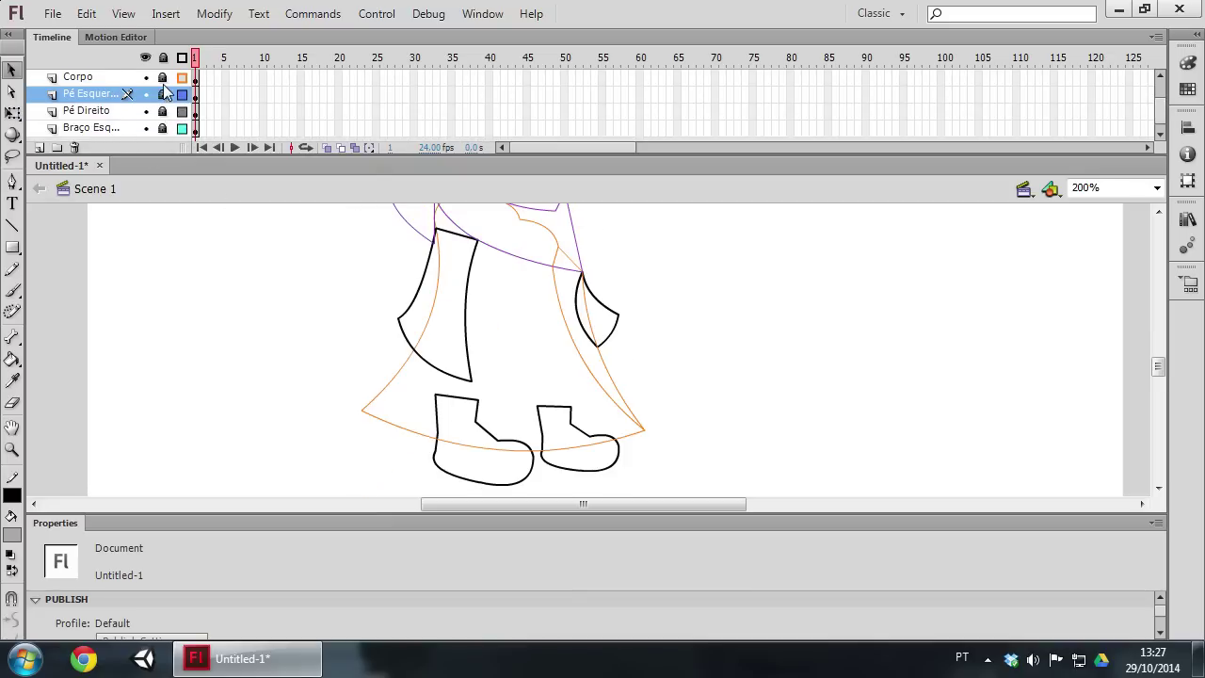
# On the Braço Direito layer, draw a straight hand edge below the front sleeve.
pyautogui.click(83, 79)
pyautogui.scroll(1, 109, 111)
pyautogui.click(110, 78)
pyautogui.click(13, 226)
pyautogui.moveTo(405, 374); pyautogui.dragTo(461, 388)
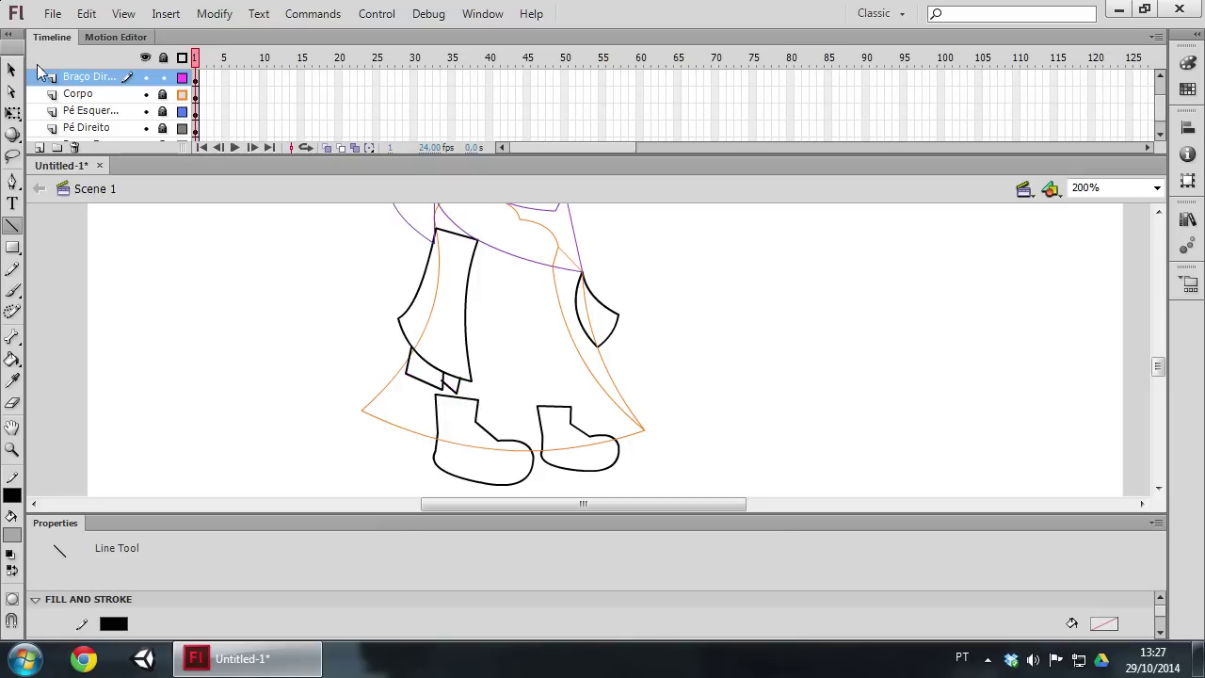
# Select the new hand strokes beneath the front sleeve.
pyautogui.click(11, 69)
pyautogui.click(444, 386)
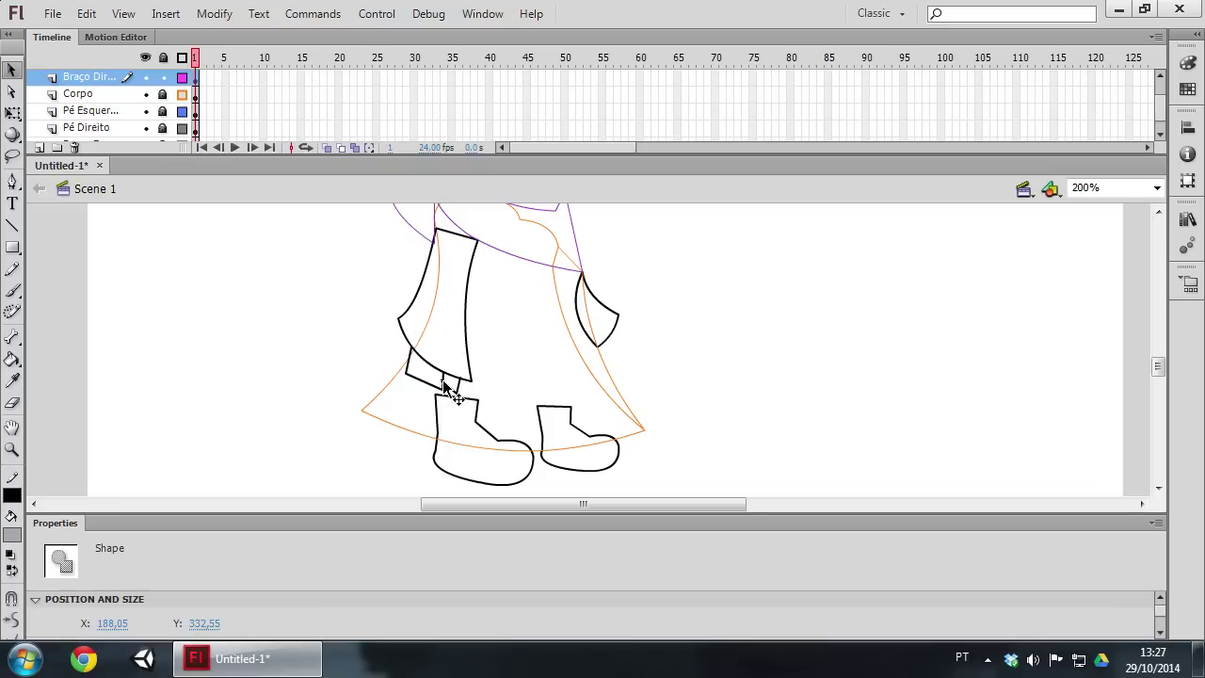
pyautogui.click(419, 388)
pyautogui.click(377, 369)
pyautogui.click(403, 374)
pyautogui.click(473, 419)
pyautogui.click(400, 371)
# Turn on Snap to Objects and pull the hand's lower corner down into shape.
pyautogui.click(416, 399)
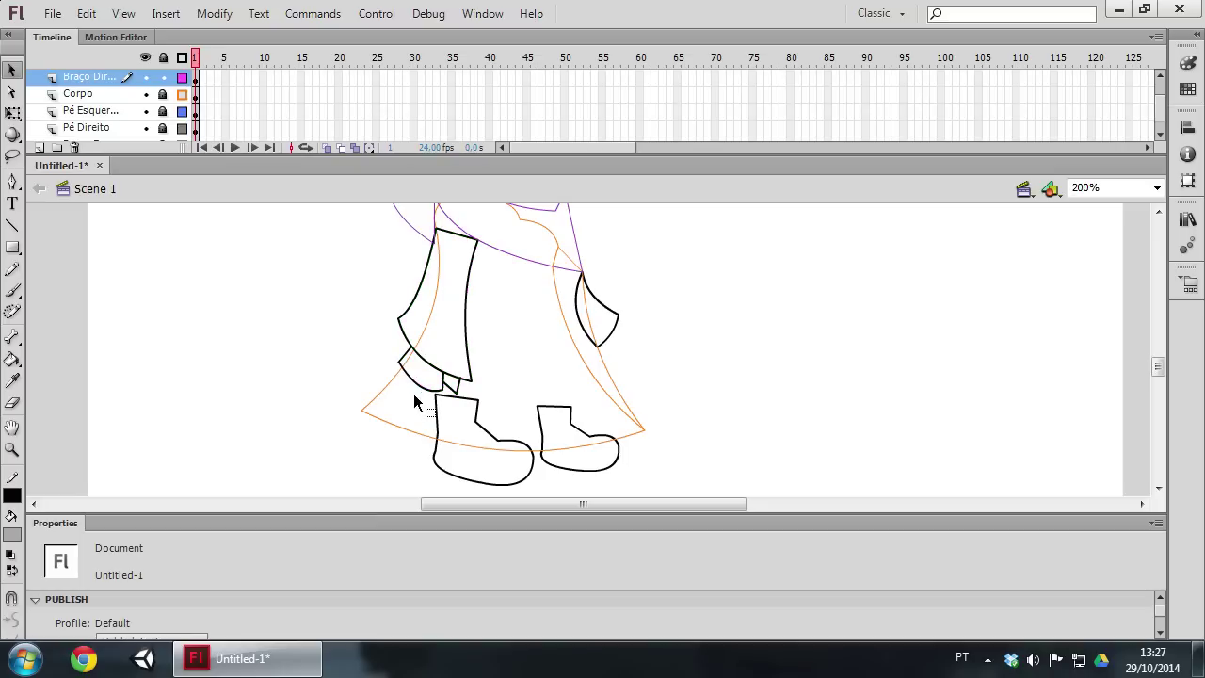
pyautogui.click(12, 598)
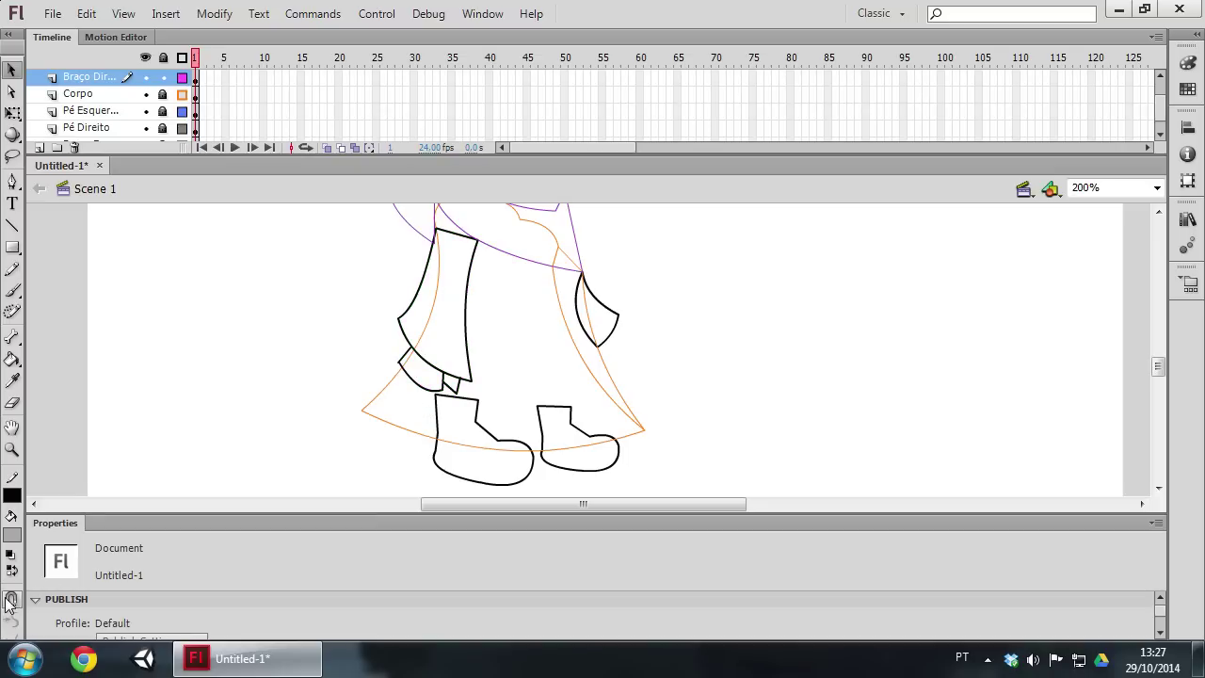
pyautogui.click(399, 366)
pyautogui.moveTo(399, 366)
pyautogui.mouseDown()
pyautogui.moveTo(411, 388)
pyautogui.moveTo(458, 389)
pyautogui.mouseUp()
pyautogui.click(443, 390)
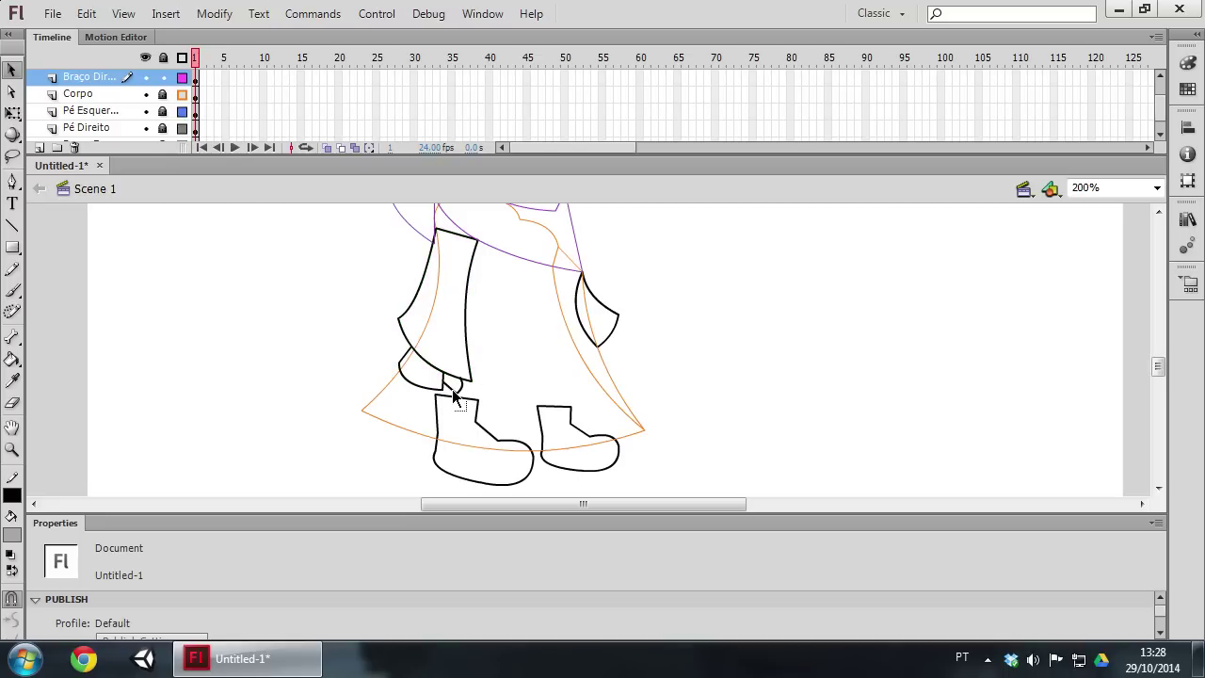
pyautogui.scroll(3, 545, 409)
pyautogui.scroll(3, 584, 428)
pyautogui.scroll(-3, 584, 428)
# Draw a short hand line under the rear sleeve and bend its bottom into a rounded curve.
pyautogui.click(12, 225)
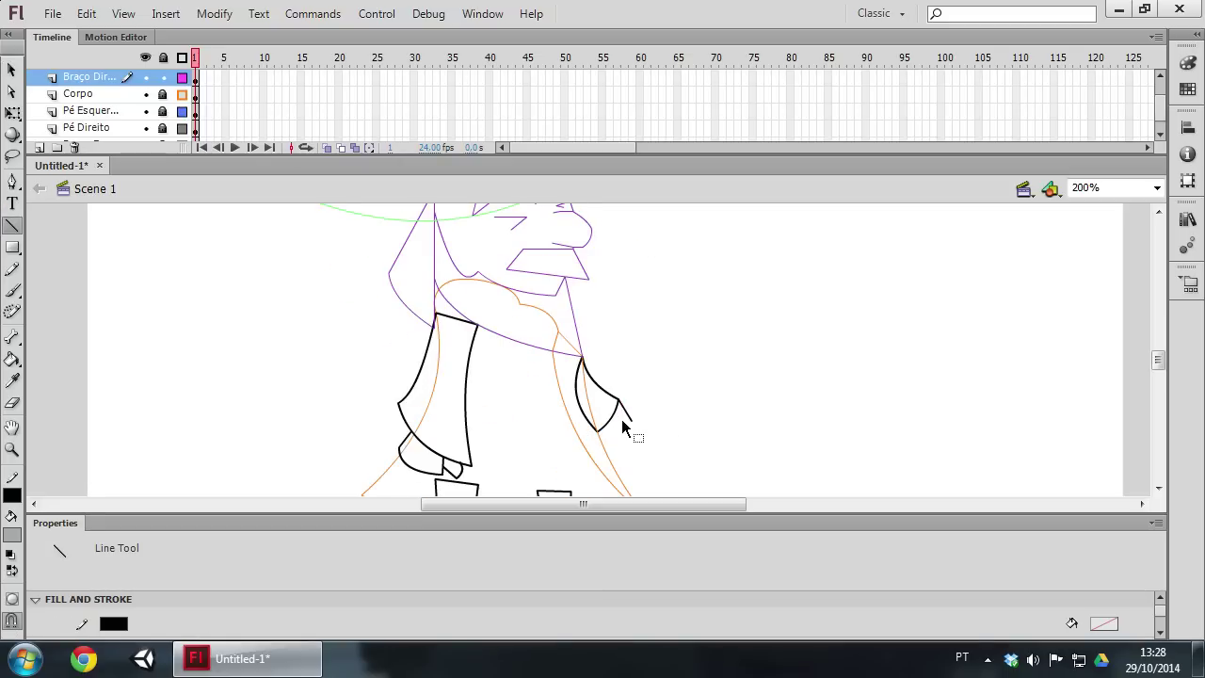
pyautogui.moveTo(629, 431)
pyautogui.mouseDown()
pyautogui.moveTo(605, 448)
pyautogui.moveTo(634, 415)
pyautogui.mouseUp()
pyautogui.click(11, 70)
pyautogui.moveTo(619, 439); pyautogui.dragTo(626, 451)
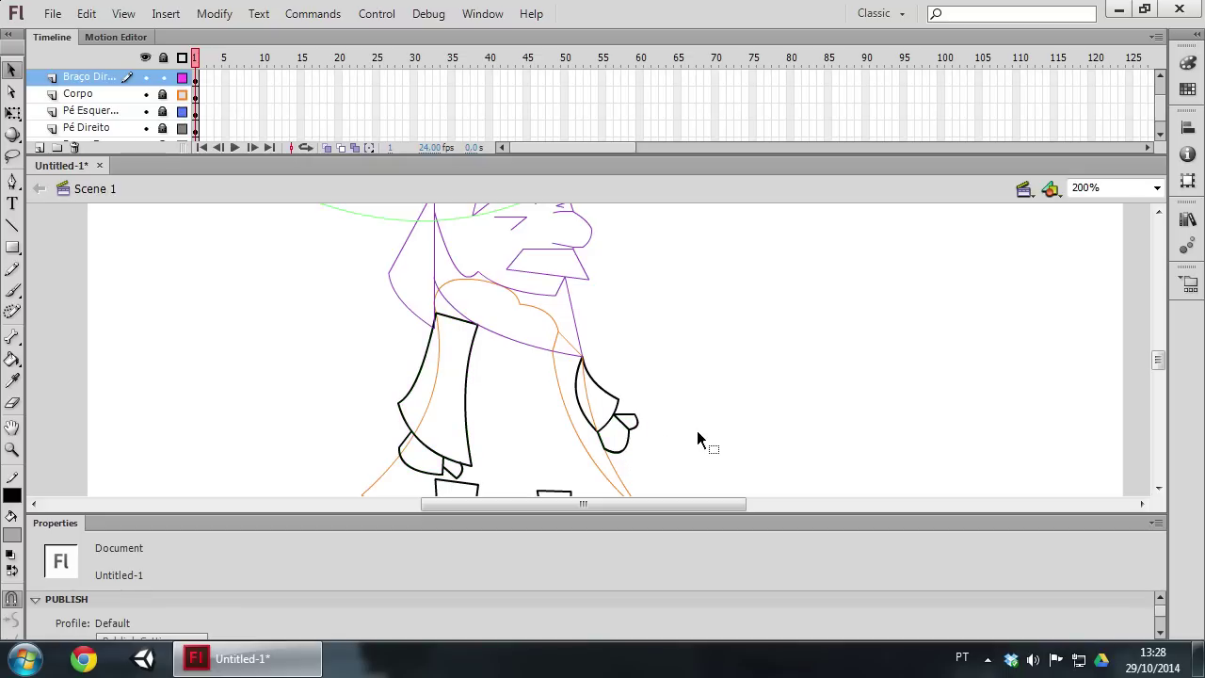
pyautogui.scroll(-2, 682, 441)
pyautogui.scroll(2, 681, 440)
pyautogui.scroll(4, 682, 441)
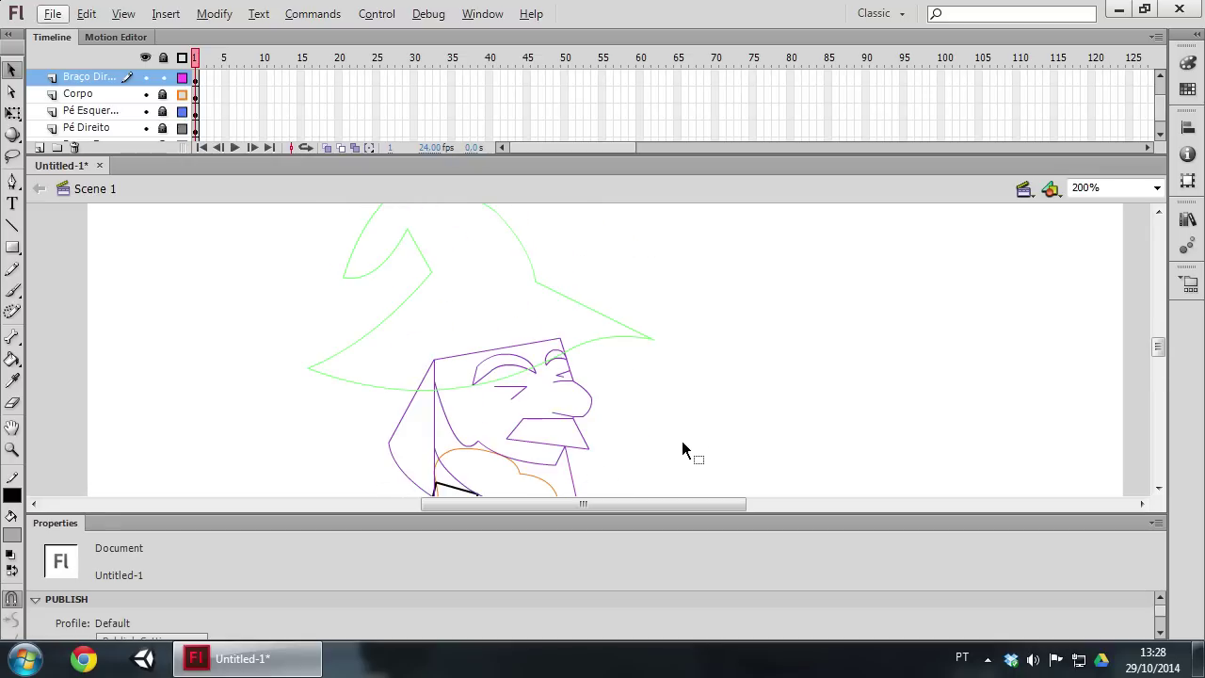
# Zoom out and switch every layer from coloured outlines to solid black strokes.
pyautogui.hotkey('ctrl', '-')
pyautogui.hotkey('ctrl', '-')
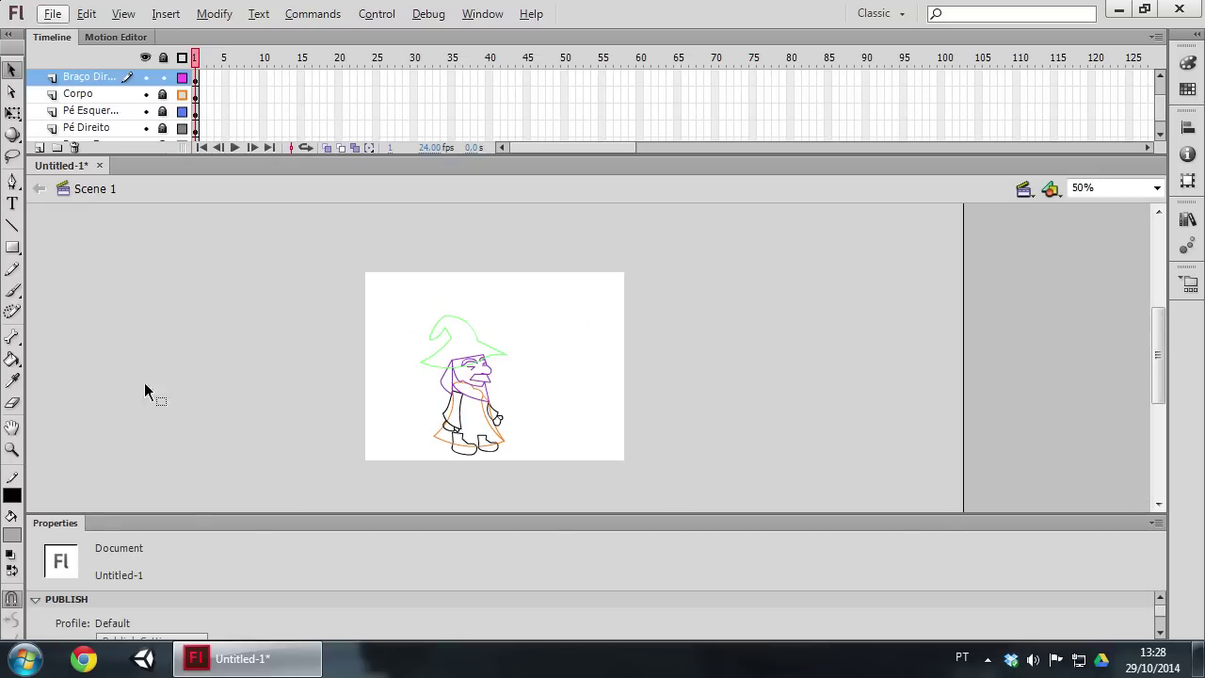
pyautogui.doubleClick(181, 77)
pyautogui.click(715, 239)
pyautogui.click(183, 94)
pyautogui.scroll(1, 198, 95)
pyautogui.scroll(1, 204, 95)
pyautogui.click(183, 95)
pyautogui.scroll(-3, 285, 112)
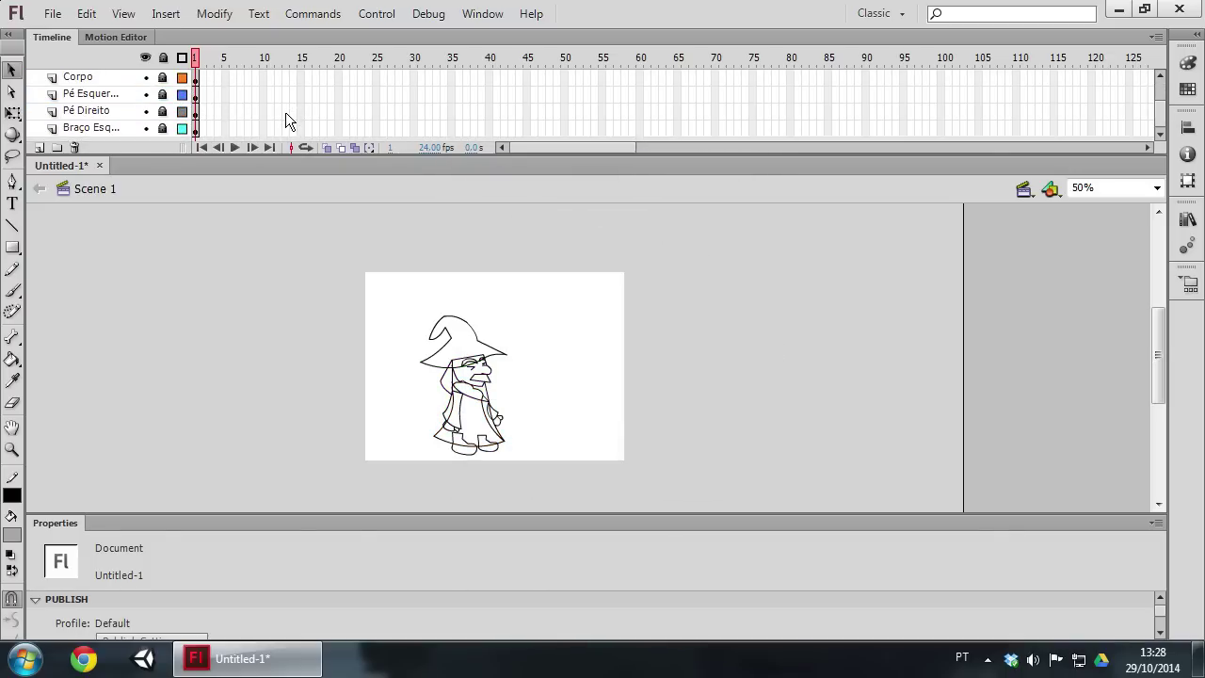
pyautogui.scroll(1, 238, 121)
# Lock the Braço Direito layer, set the stage zoom to 100% and pan the view.
pyautogui.click(163, 78)
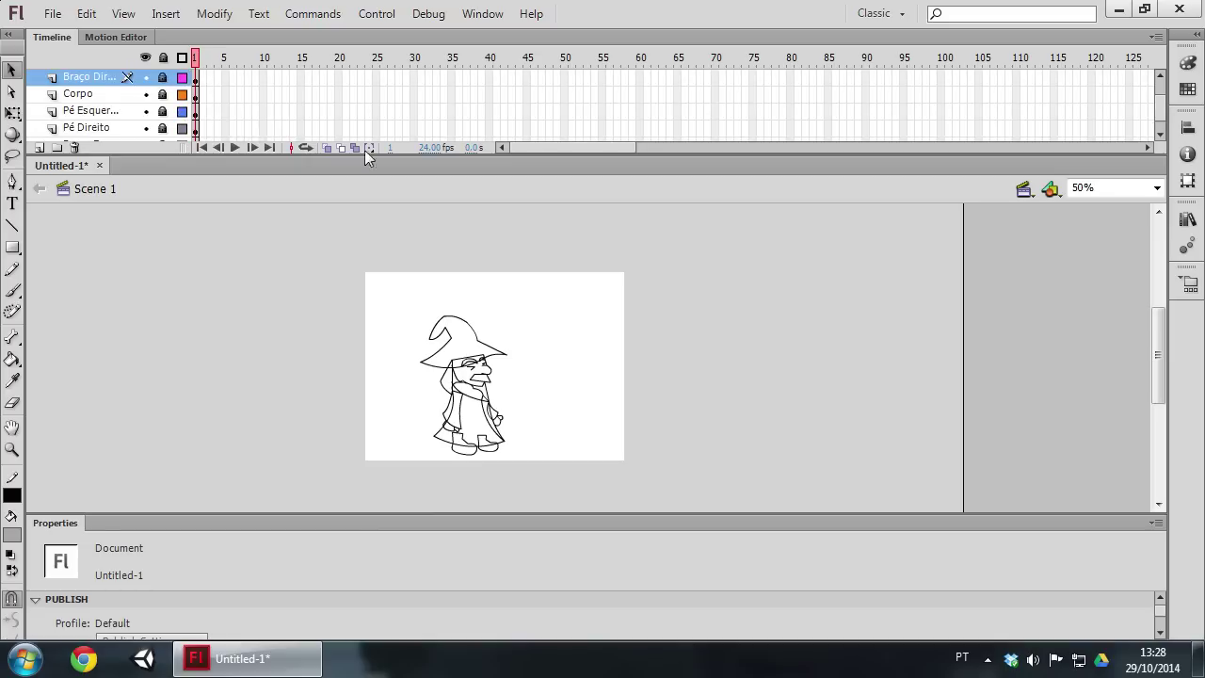
pyautogui.click(402, 389)
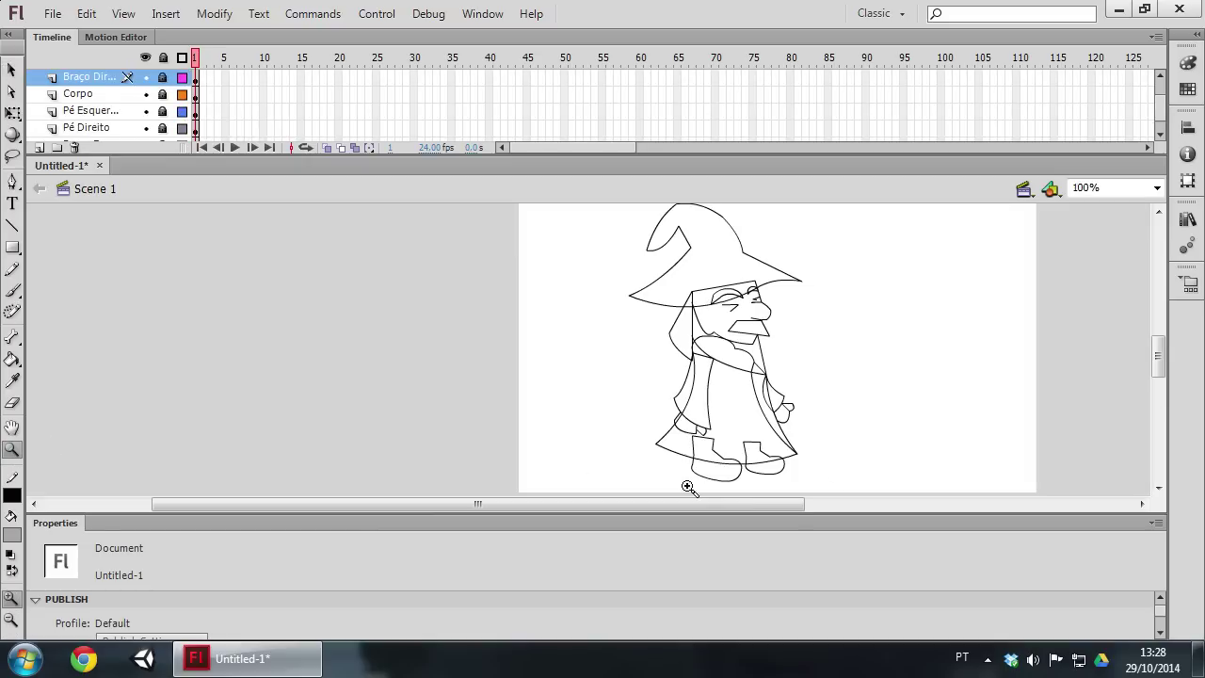
pyautogui.moveTo(709, 506); pyautogui.dragTo(832, 516)
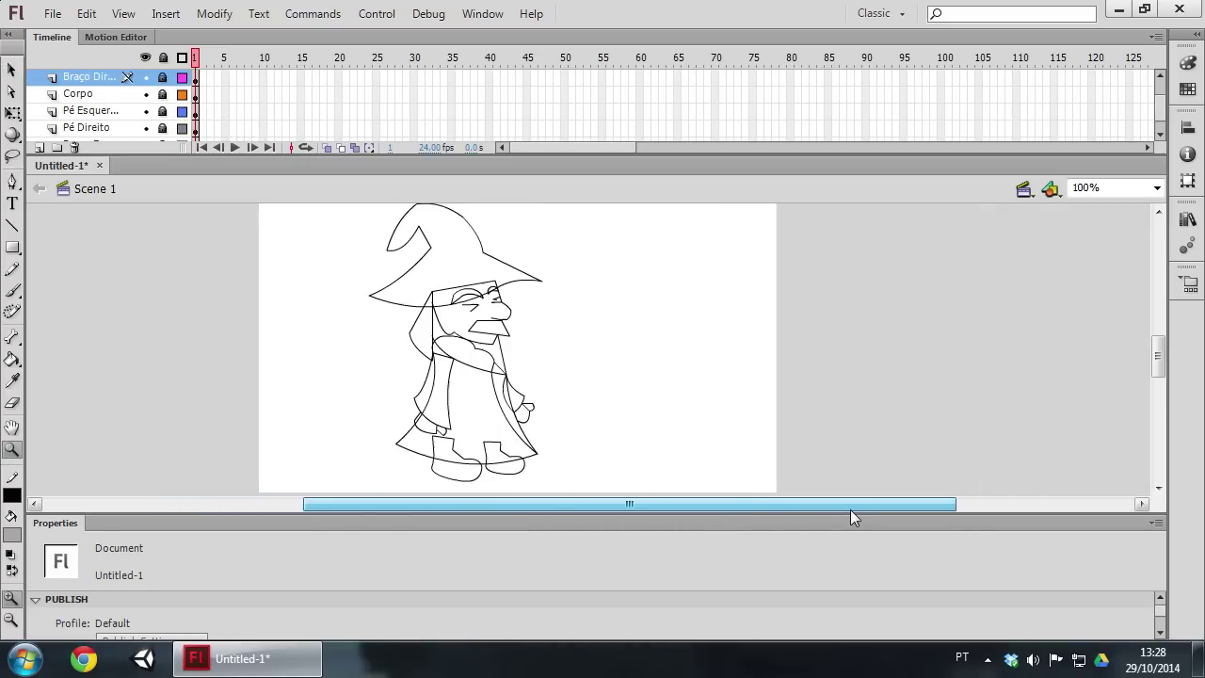